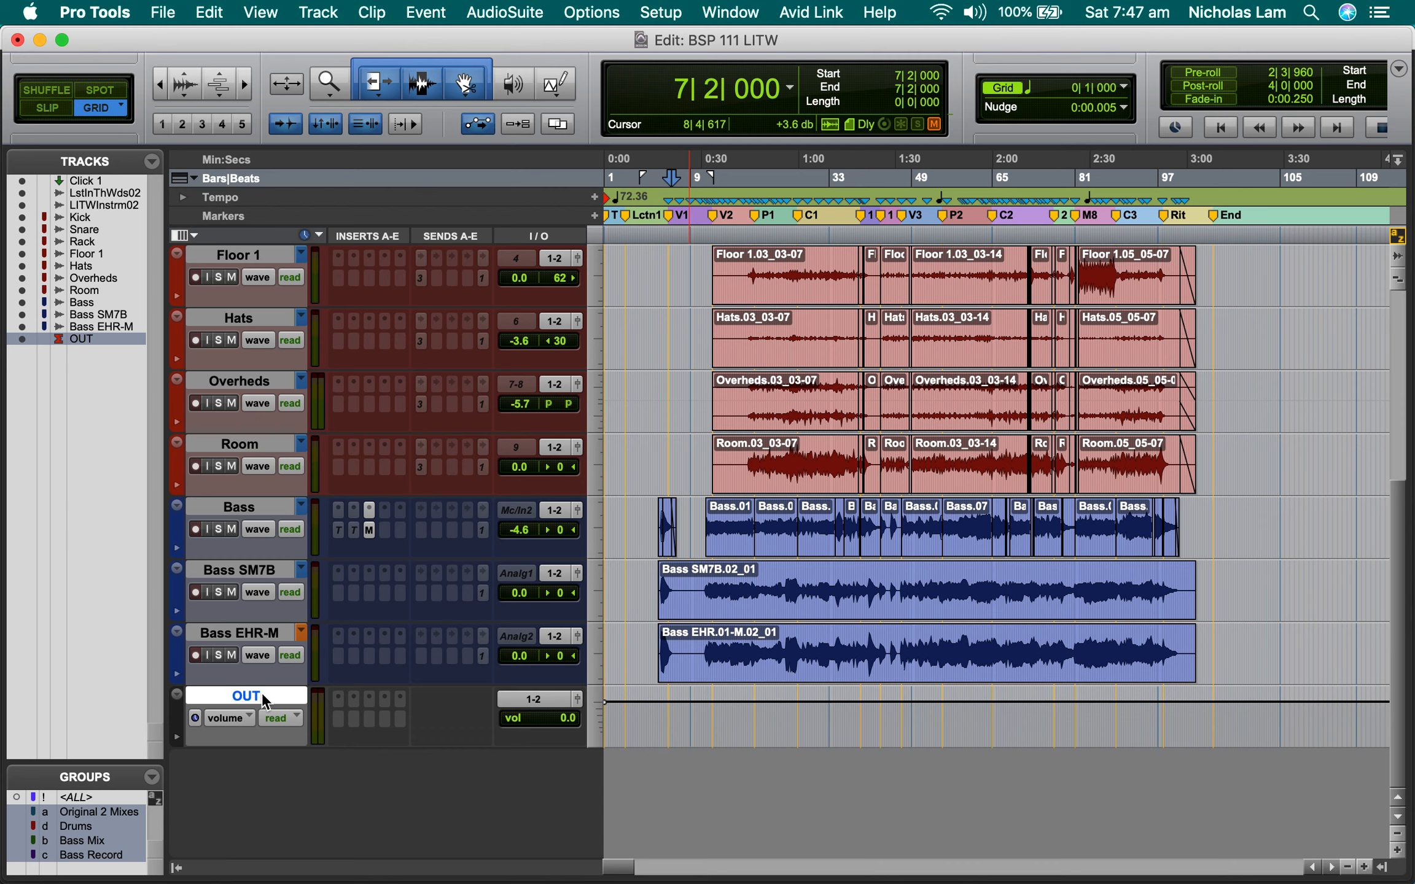
- Create one new mono audio track named Recording
{"action": "key", "text": "shift+super+n"}
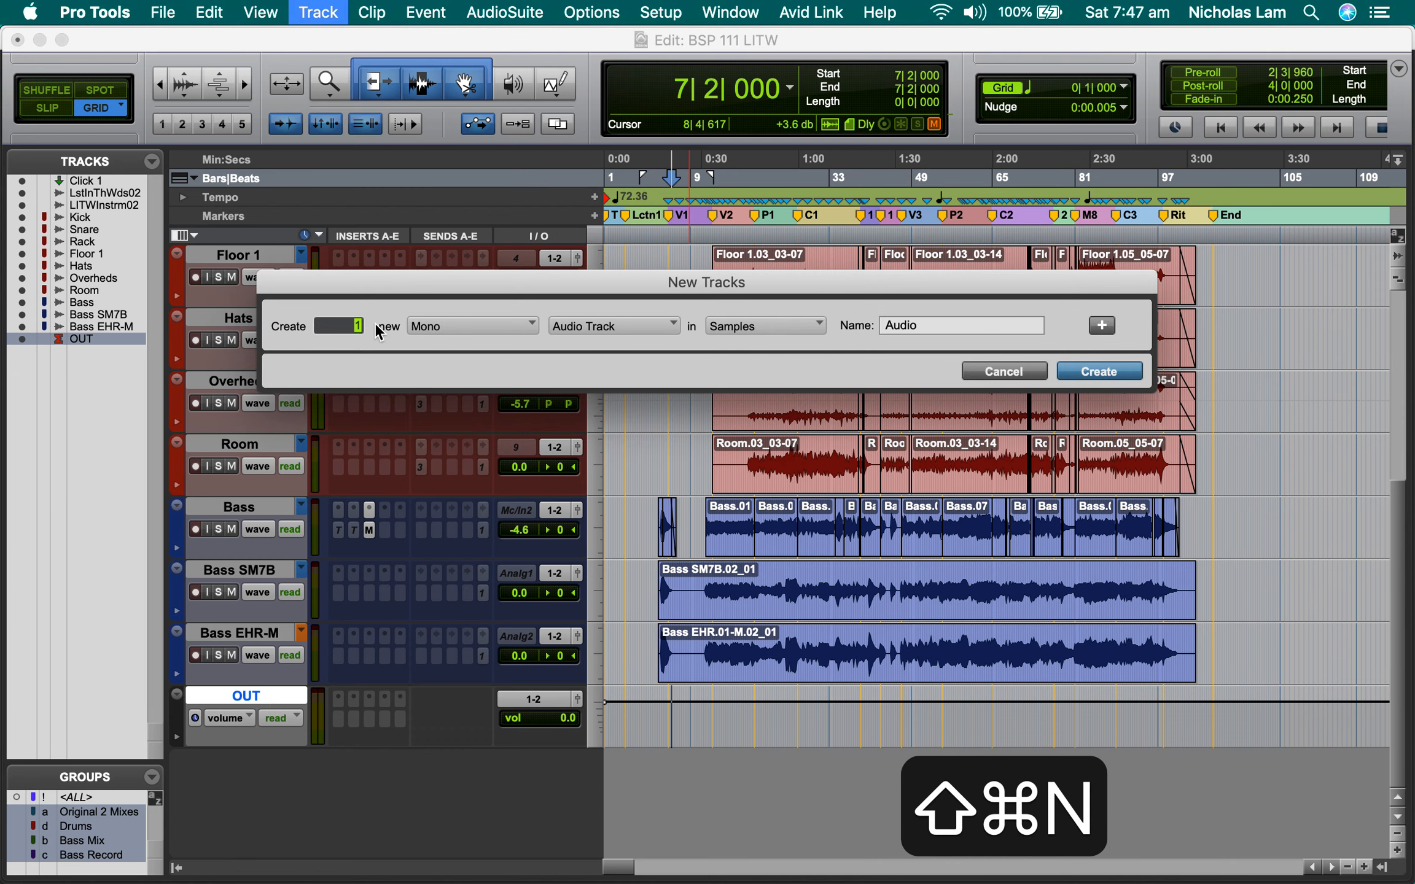
{"action": "left_click", "coordinate": [465, 330]}
{"action": "left_click", "coordinate": [381, 349]}
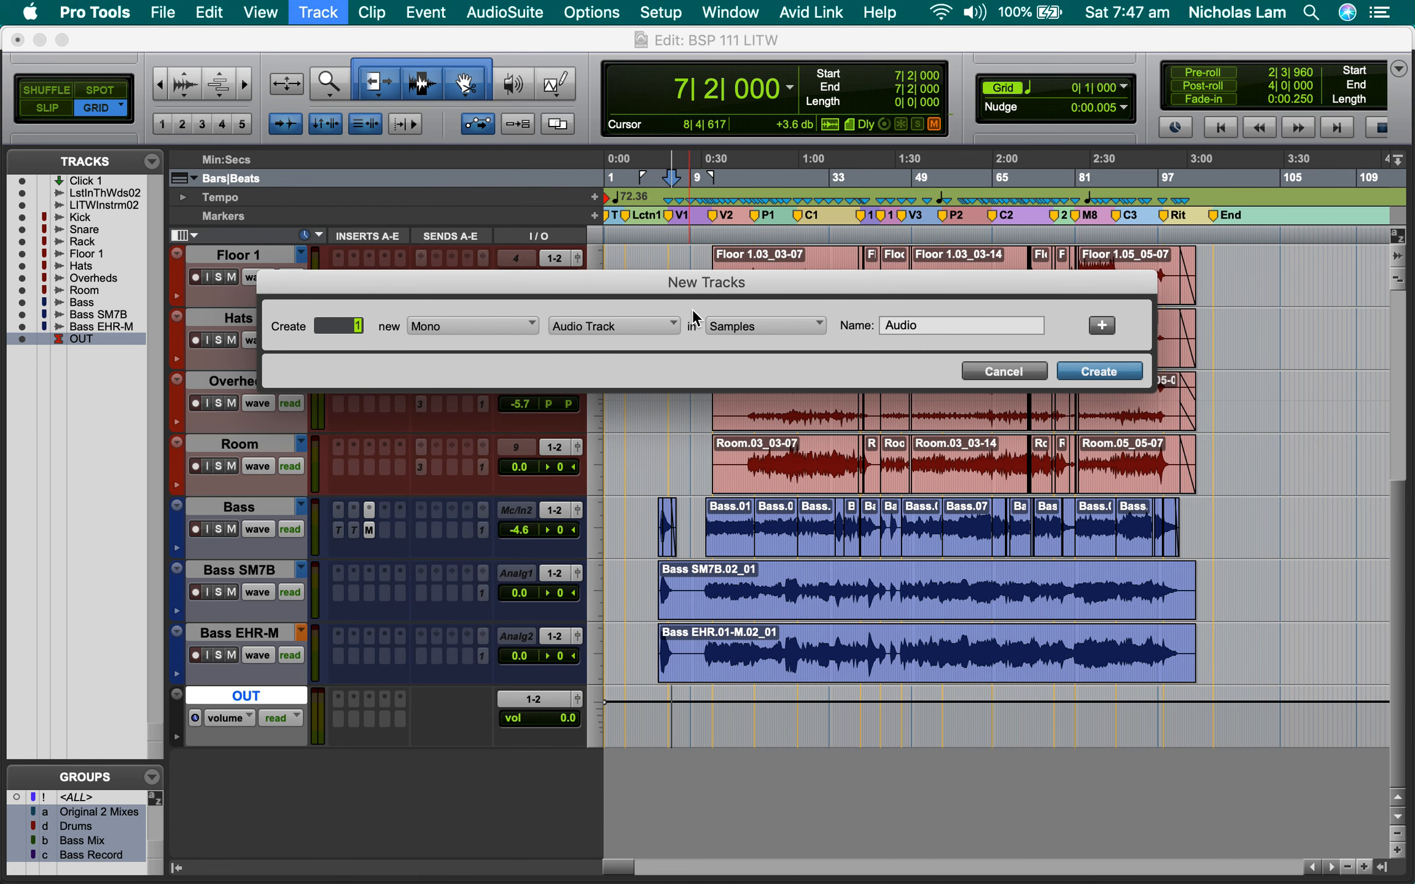
{"action": "double_click", "coordinate": [920, 323]}
{"action": "type", "text": "Recording"}
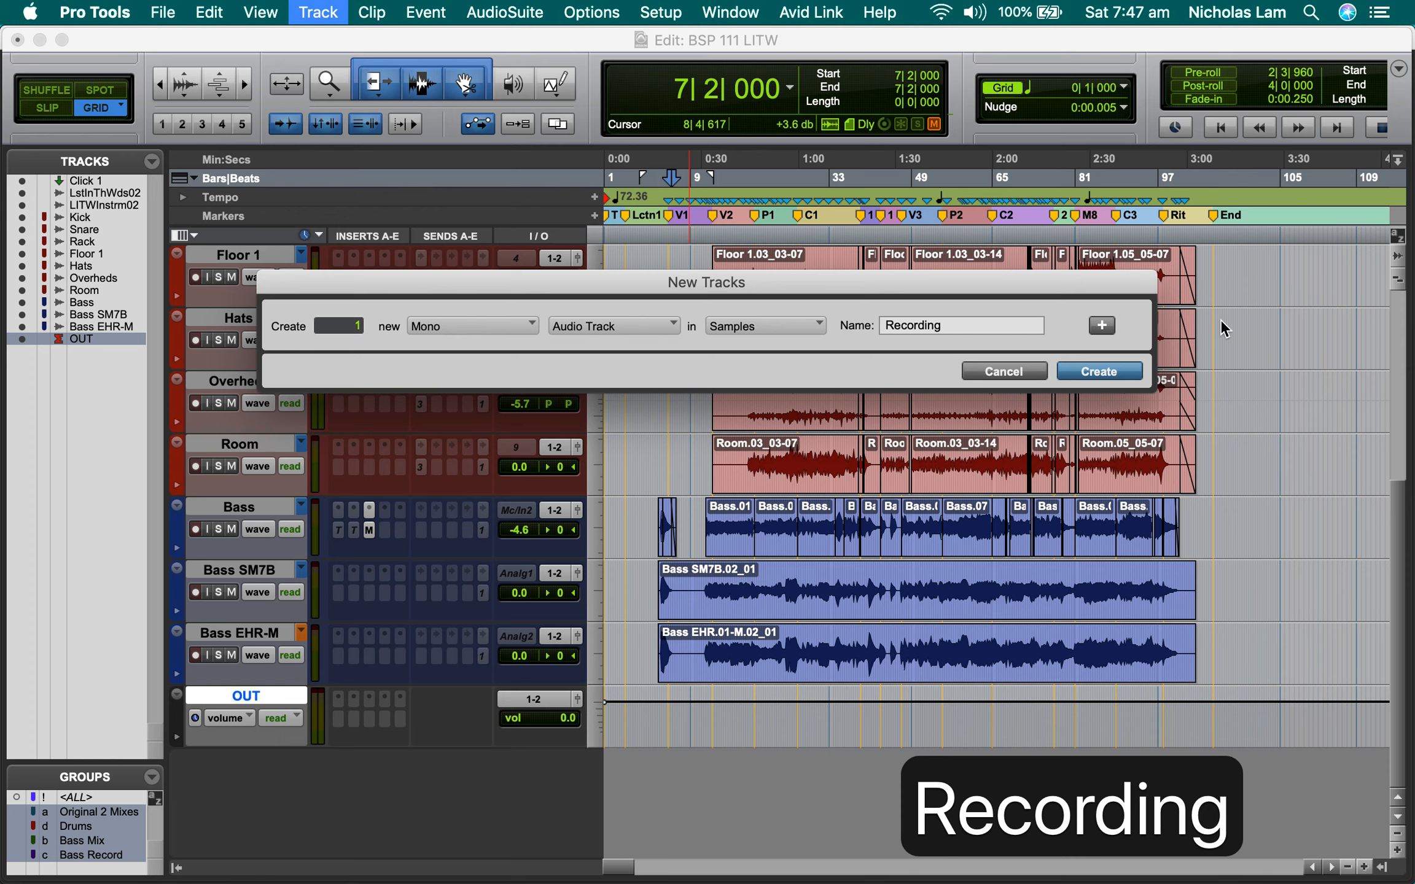
{"action": "left_click", "coordinate": [1119, 370]}
{"action": "scroll", "coordinate": [404, 762], "scroll_direction": "down", "scroll_amount": 3}
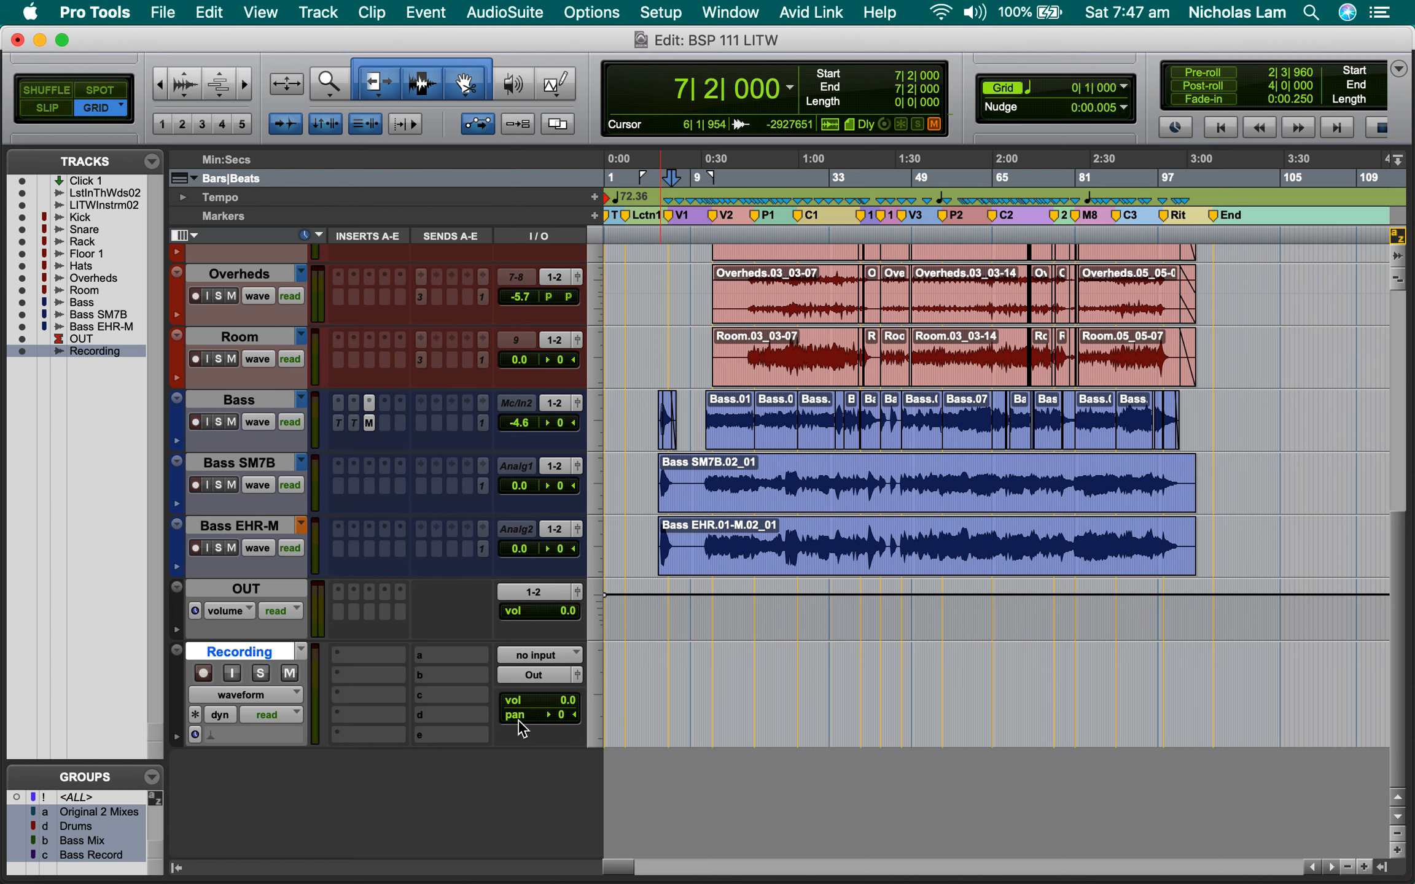
- Assign the Out.L (Mono) bus as the Recording track's input so that it can be record-enabled
{"action": "left_click", "coordinate": [205, 676]}
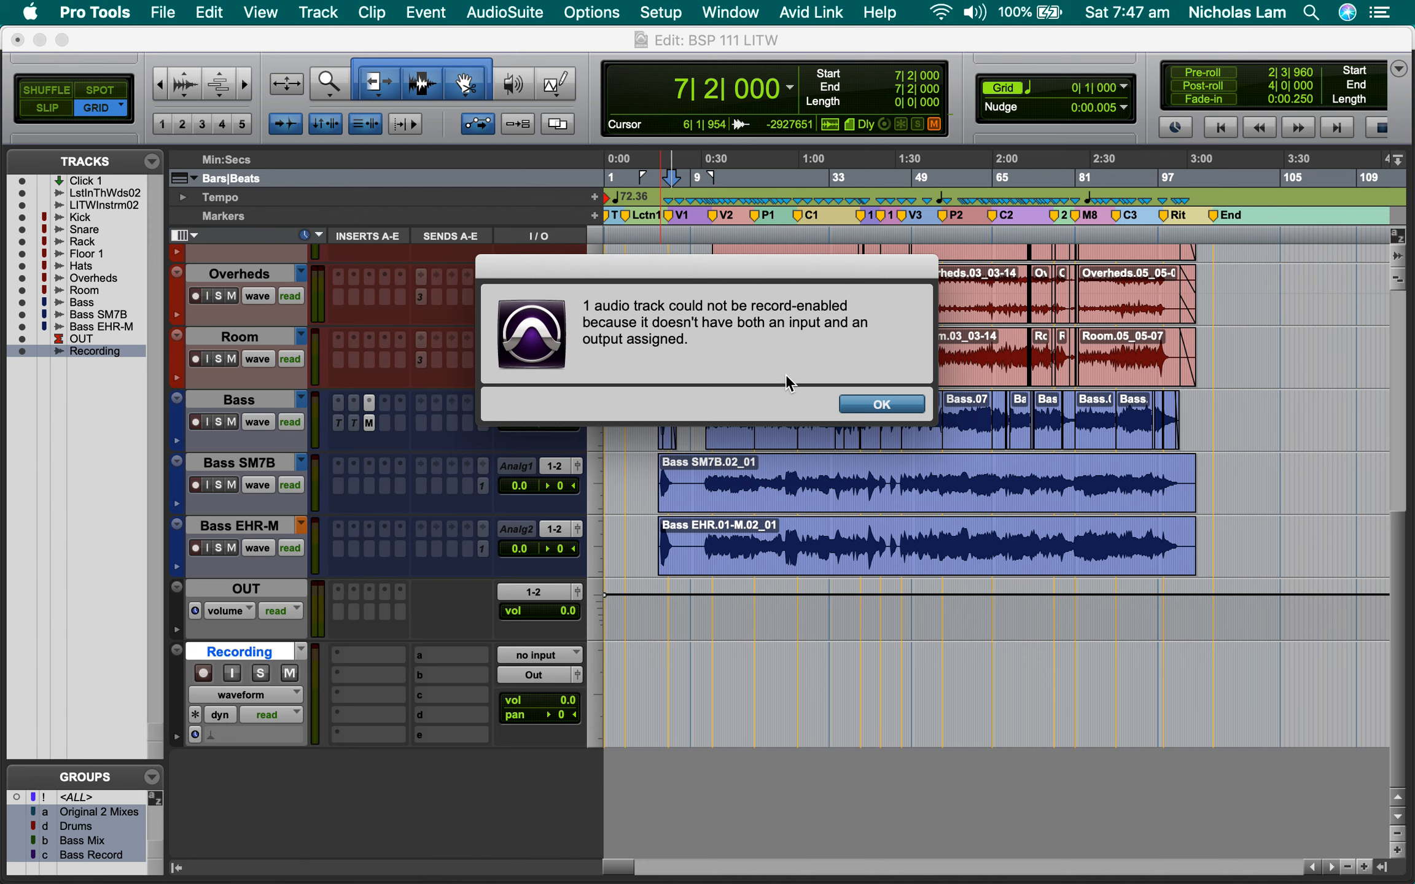
{"action": "left_click", "coordinate": [867, 402]}
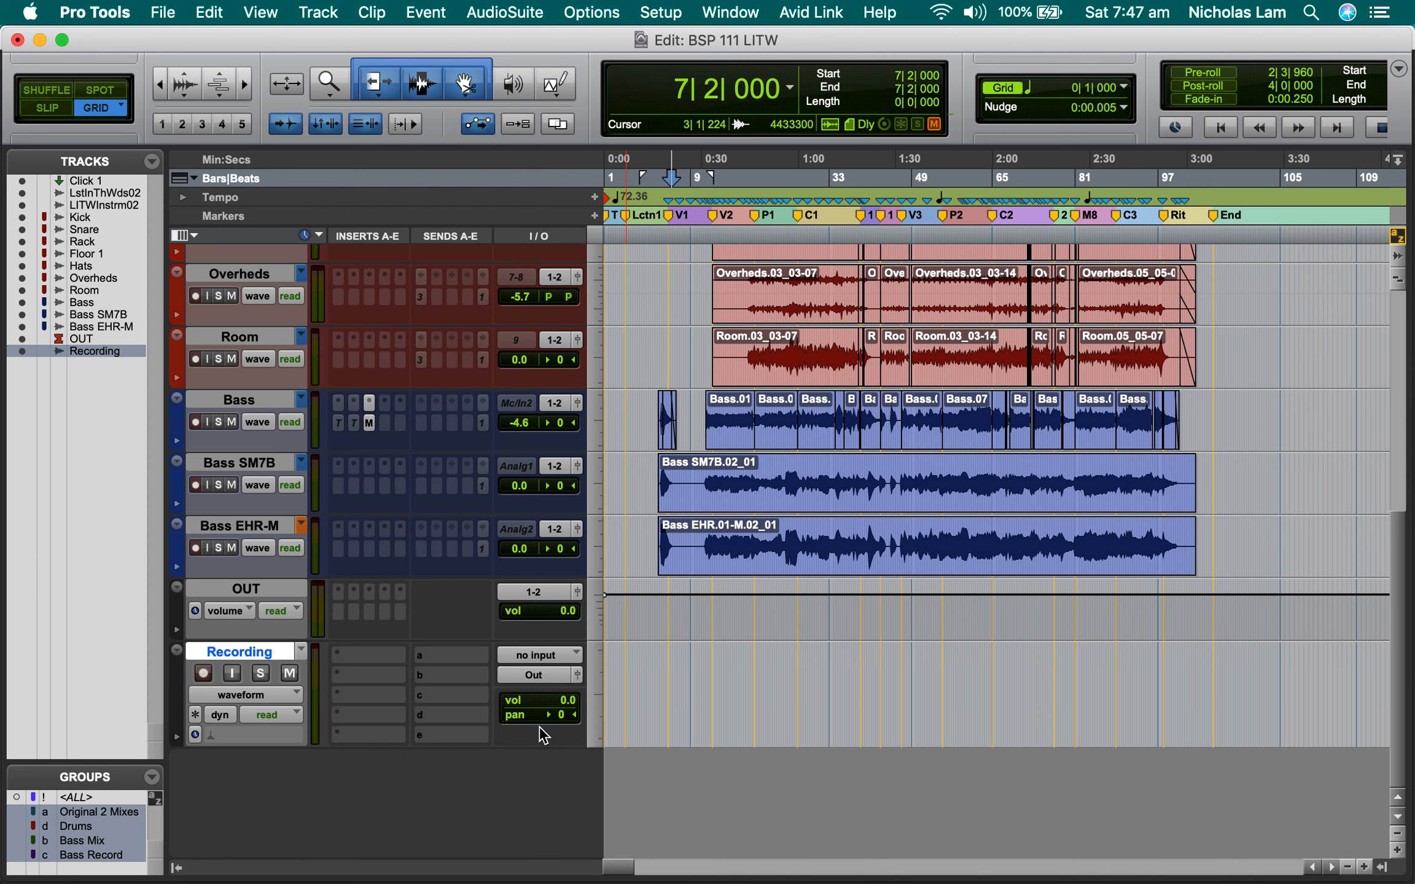
{"action": "left_click", "coordinate": [567, 655]}
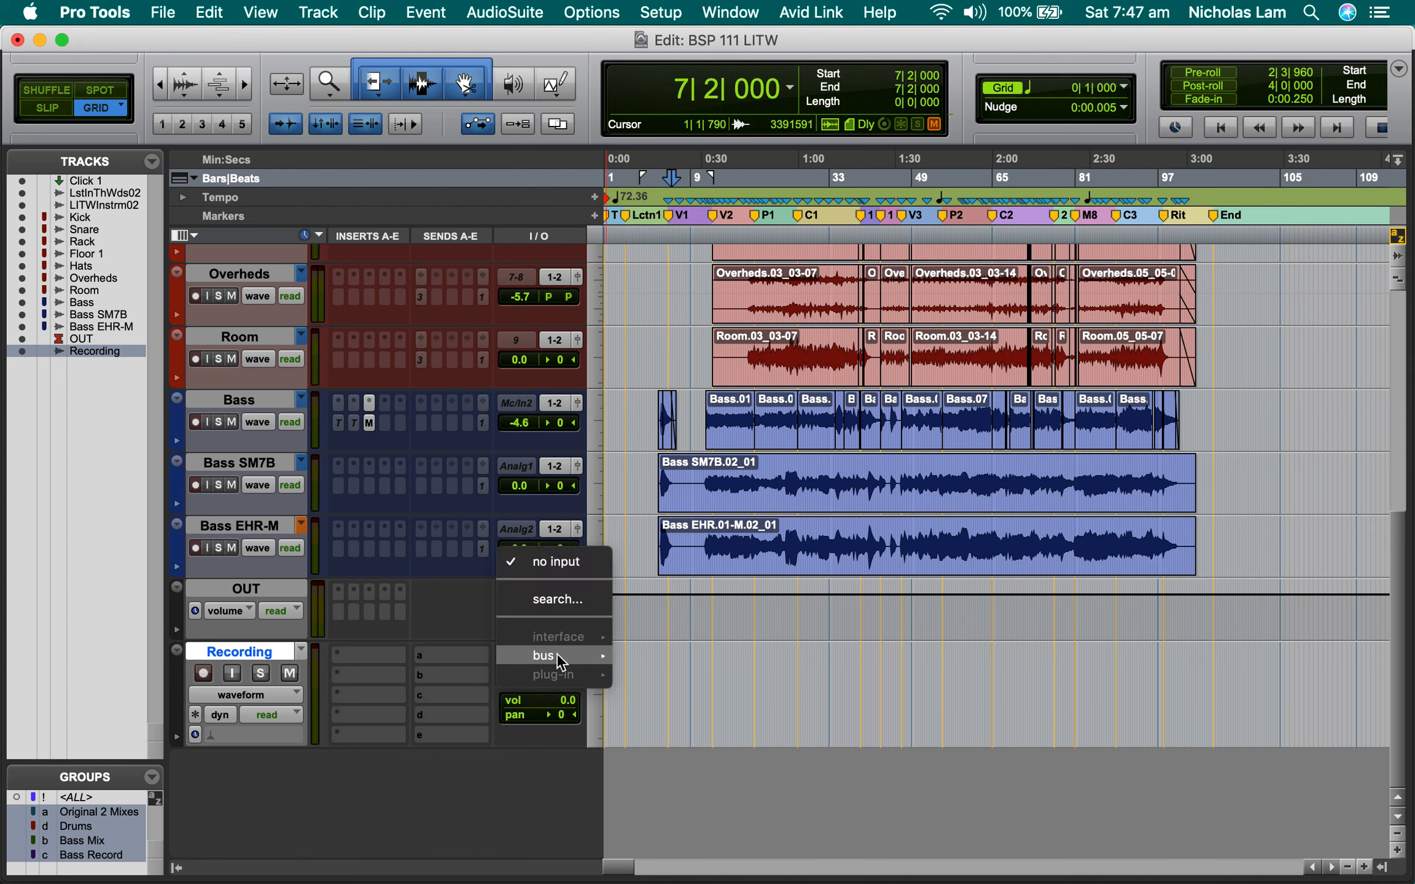
{"action": "left_click", "coordinate": [558, 749]}
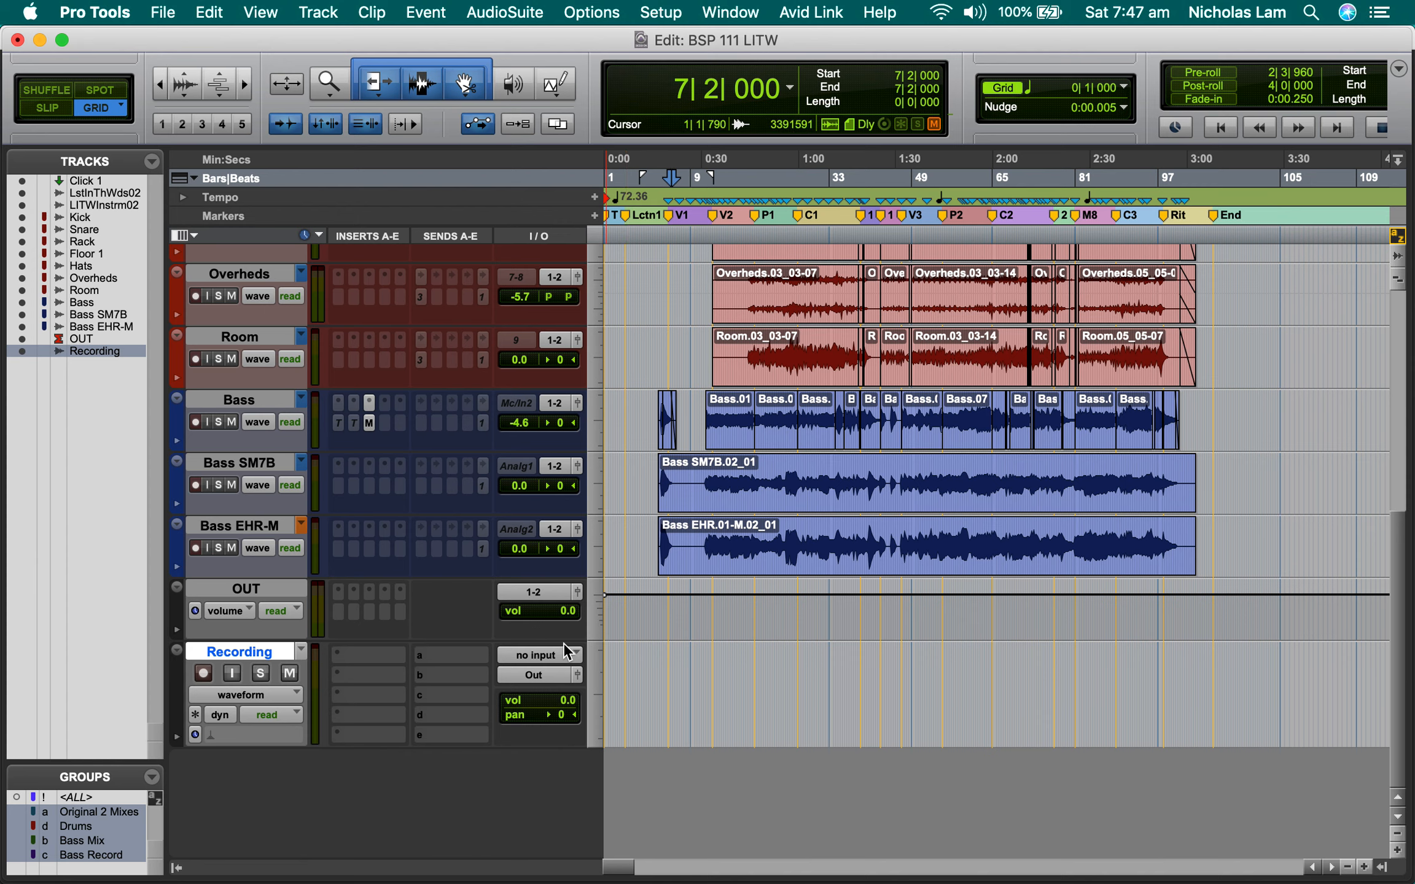
{"action": "left_click", "coordinate": [561, 656]}
{"action": "mouse_move", "coordinate": [600, 655]}
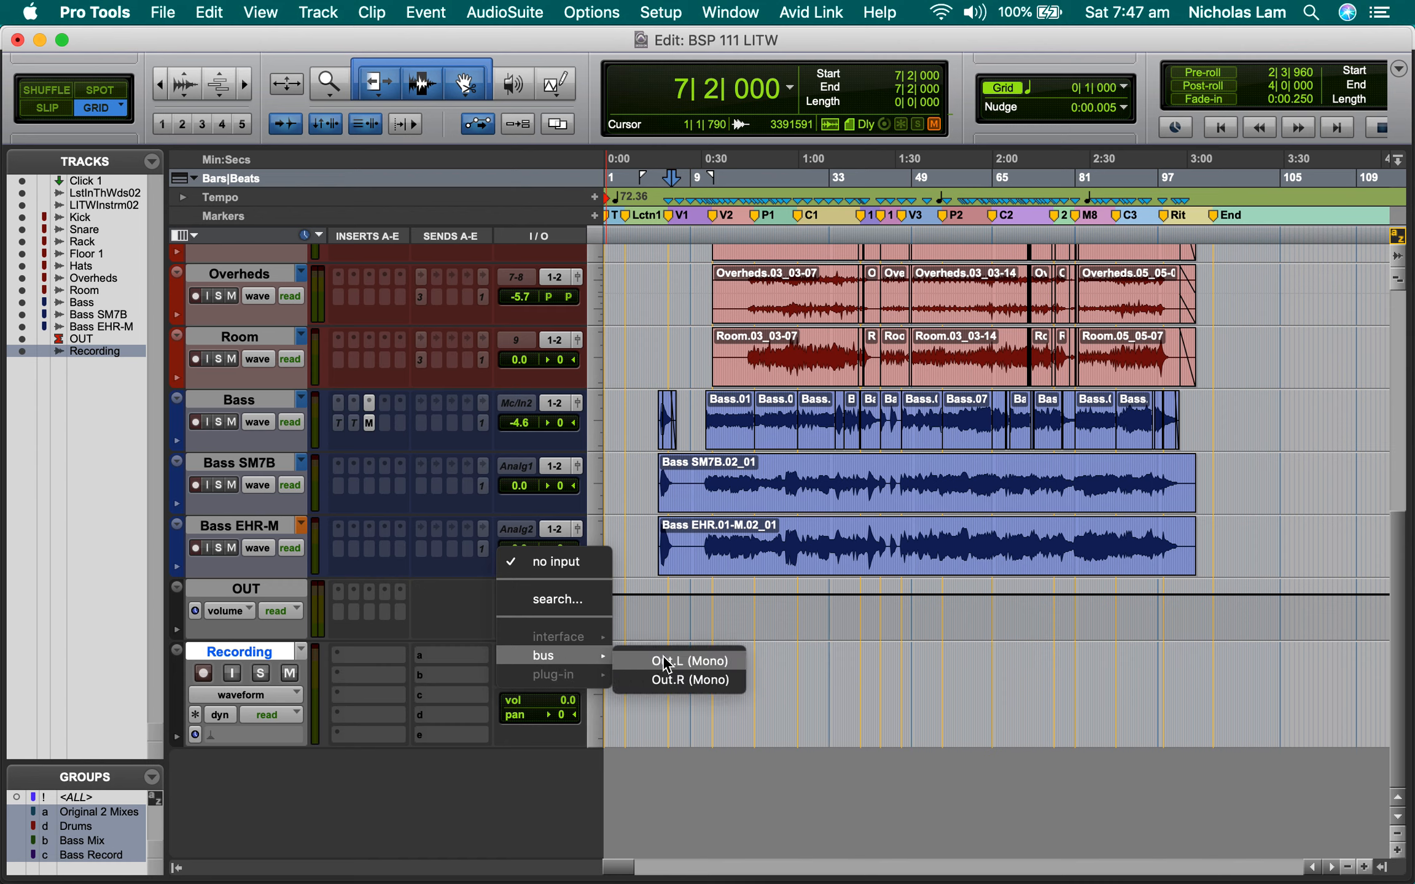
{"action": "left_click", "coordinate": [732, 664]}
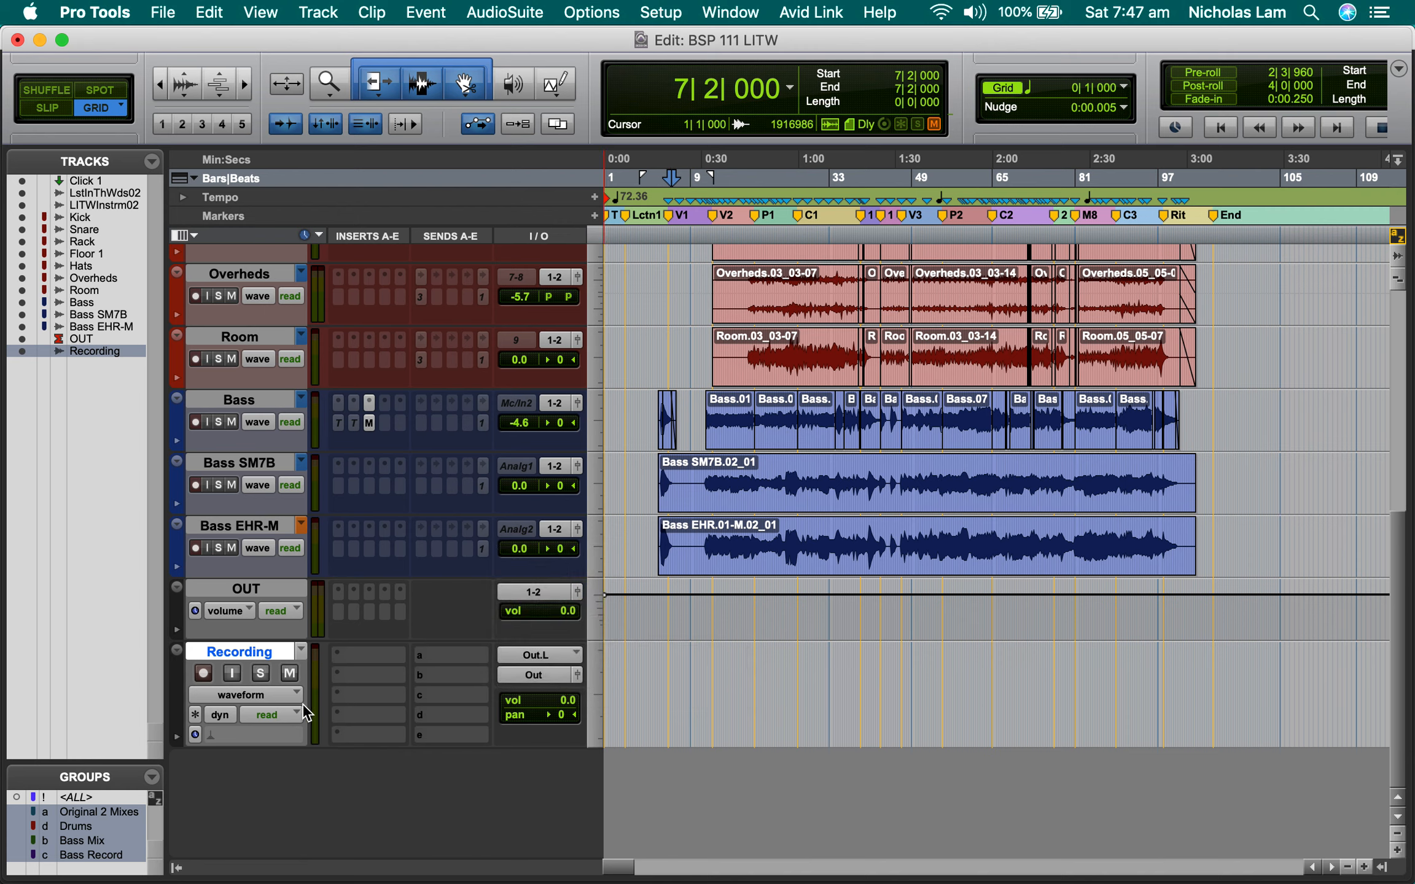
- Mute and record-enable the Recording track, and record a short take on it from the session start
{"action": "left_click", "coordinate": [289, 674]}
{"action": "left_click", "coordinate": [204, 674]}
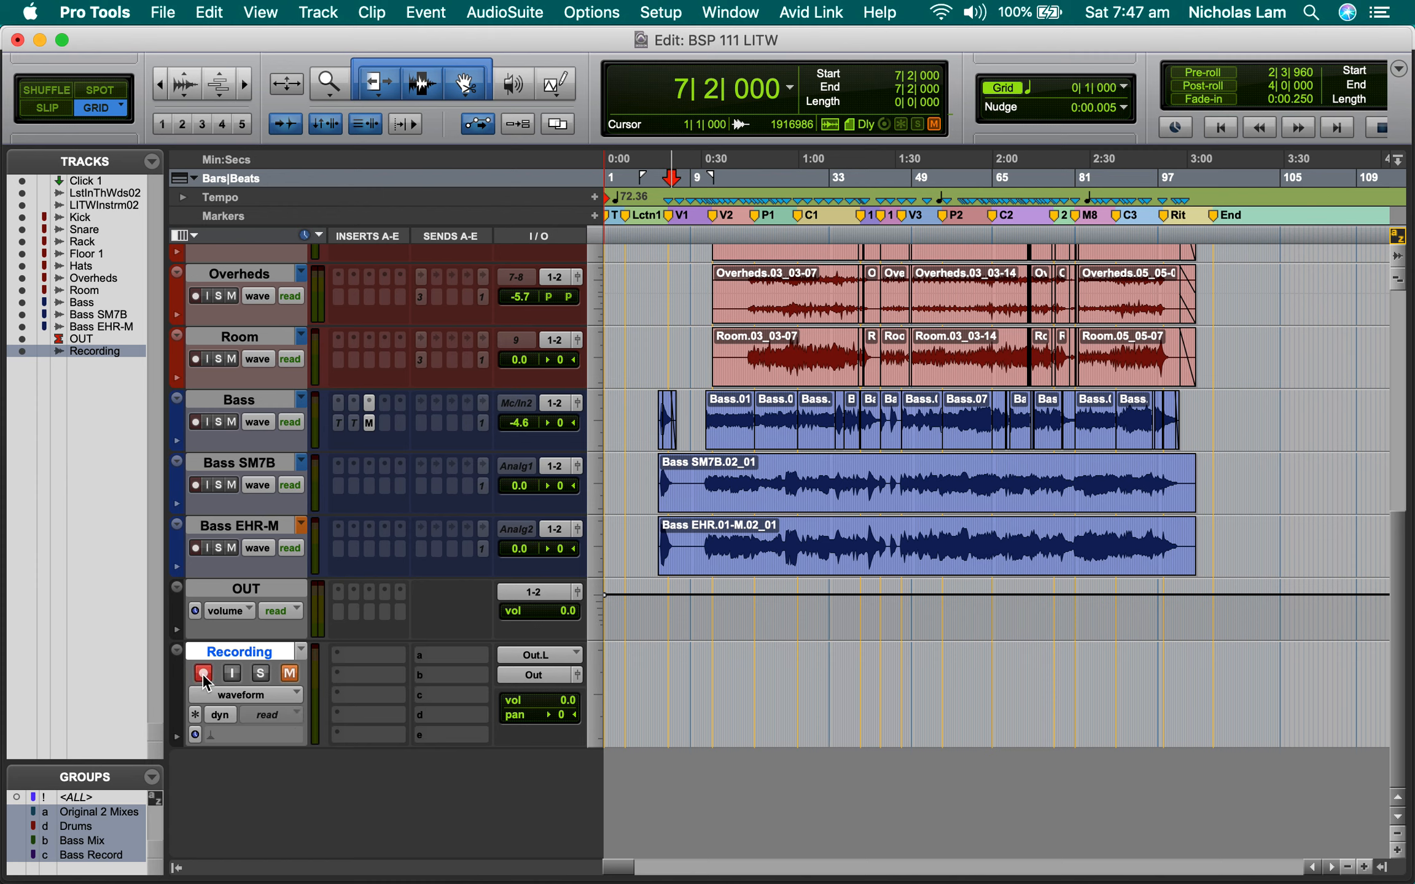
{"action": "left_click", "coordinate": [635, 675]}
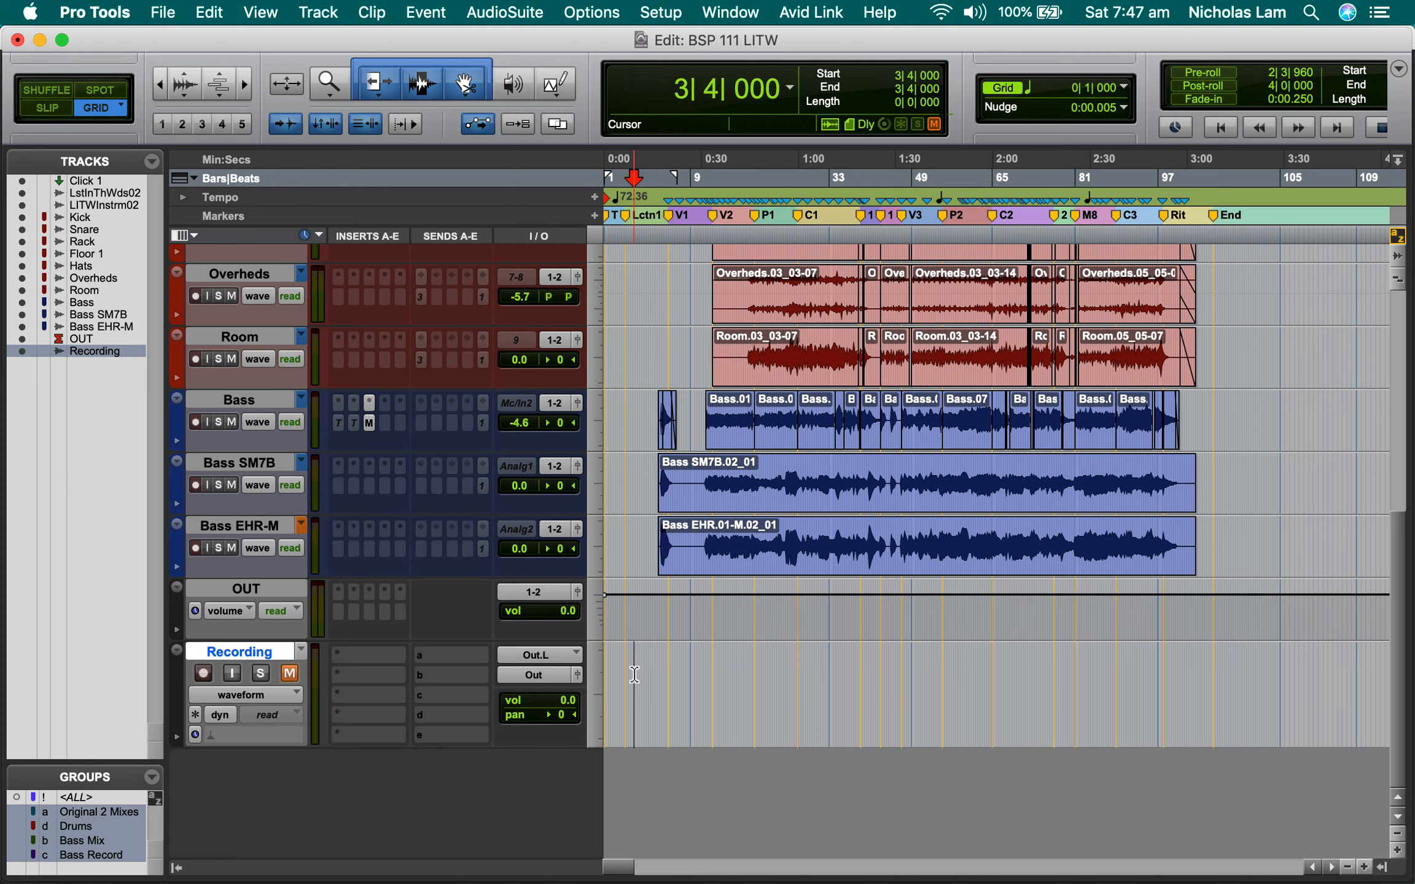
{"action": "key", "text": "super+bracketright"}
{"action": "key", "text": "super+bracketright"}
{"action": "key", "text": "super+bracketright"}
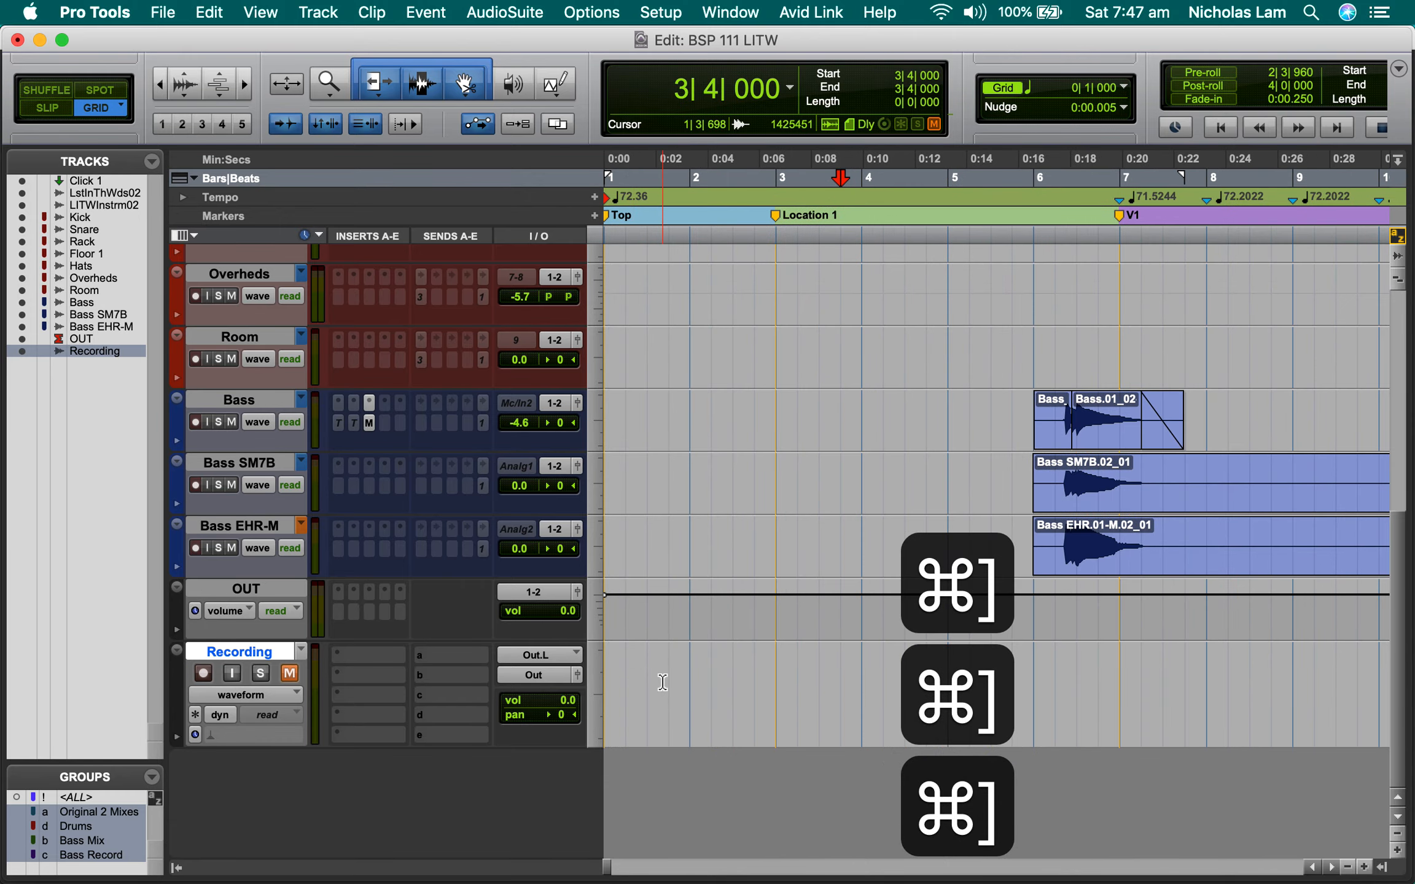
{"action": "key", "text": "Return"}
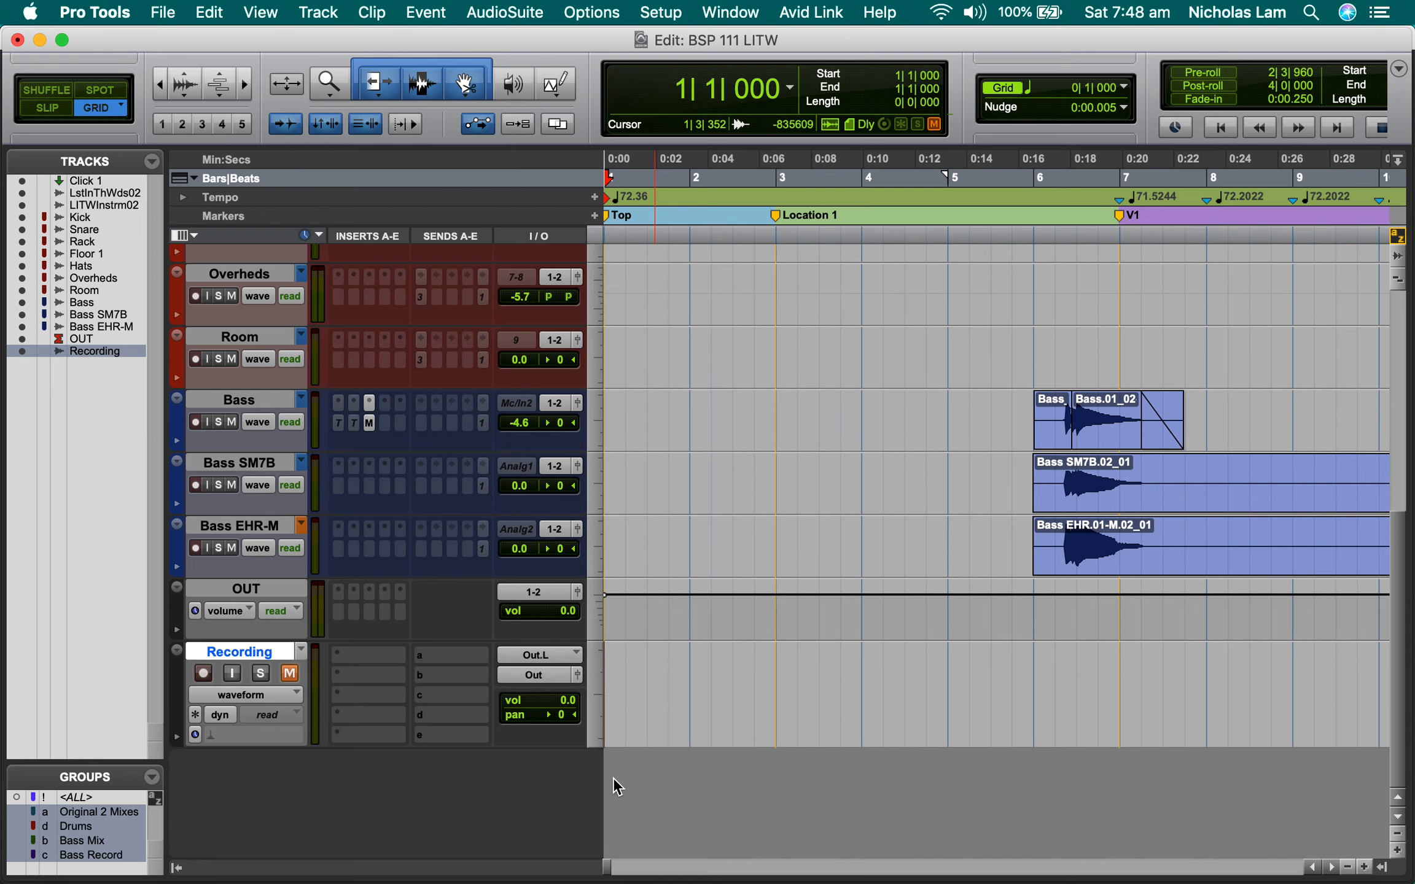
{"action": "key", "text": "super+space"}
{"action": "key", "text": "super+space"}
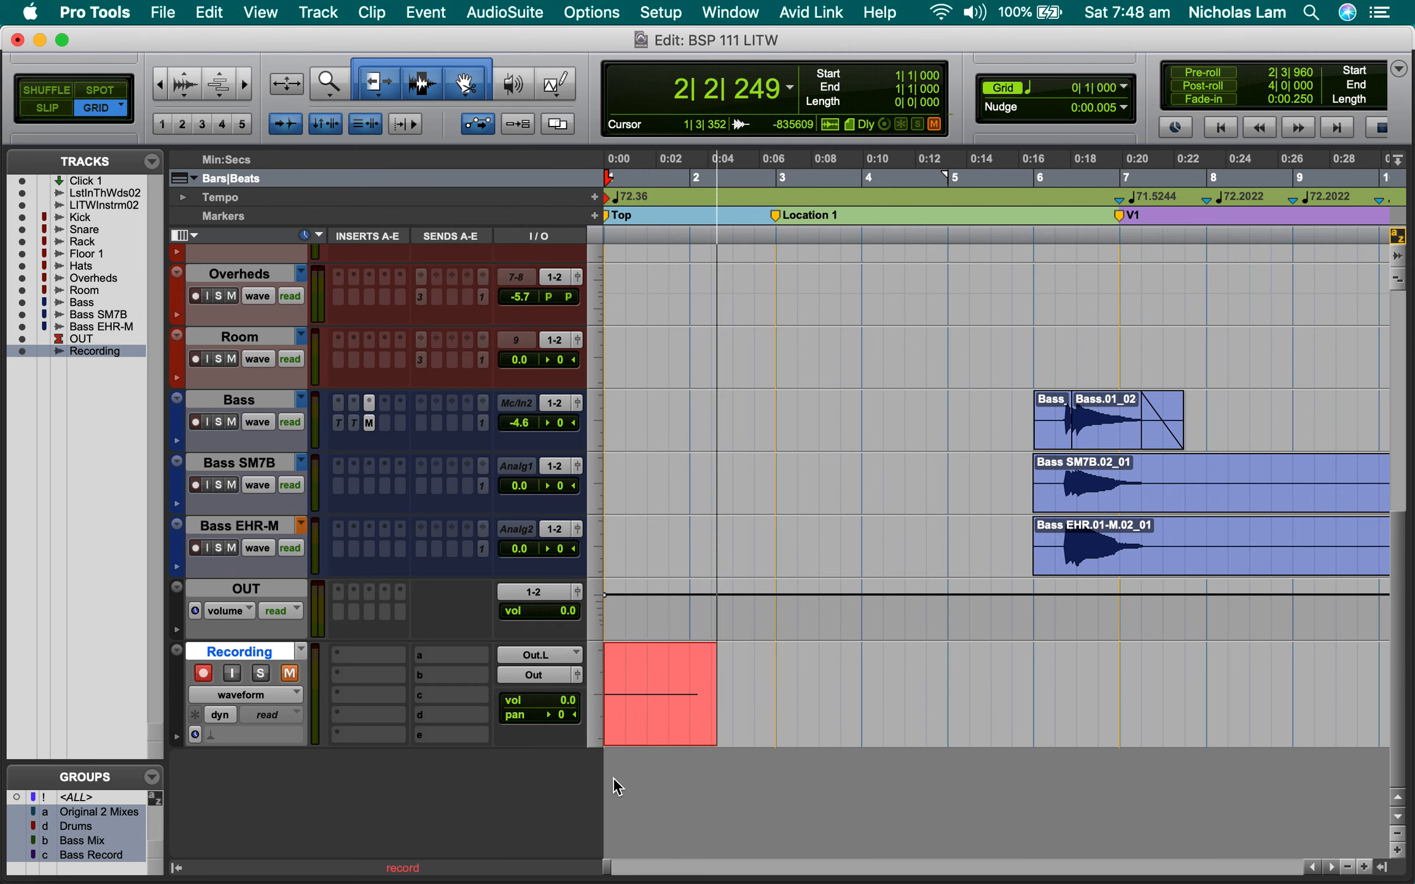
{"action": "key", "text": "space"}
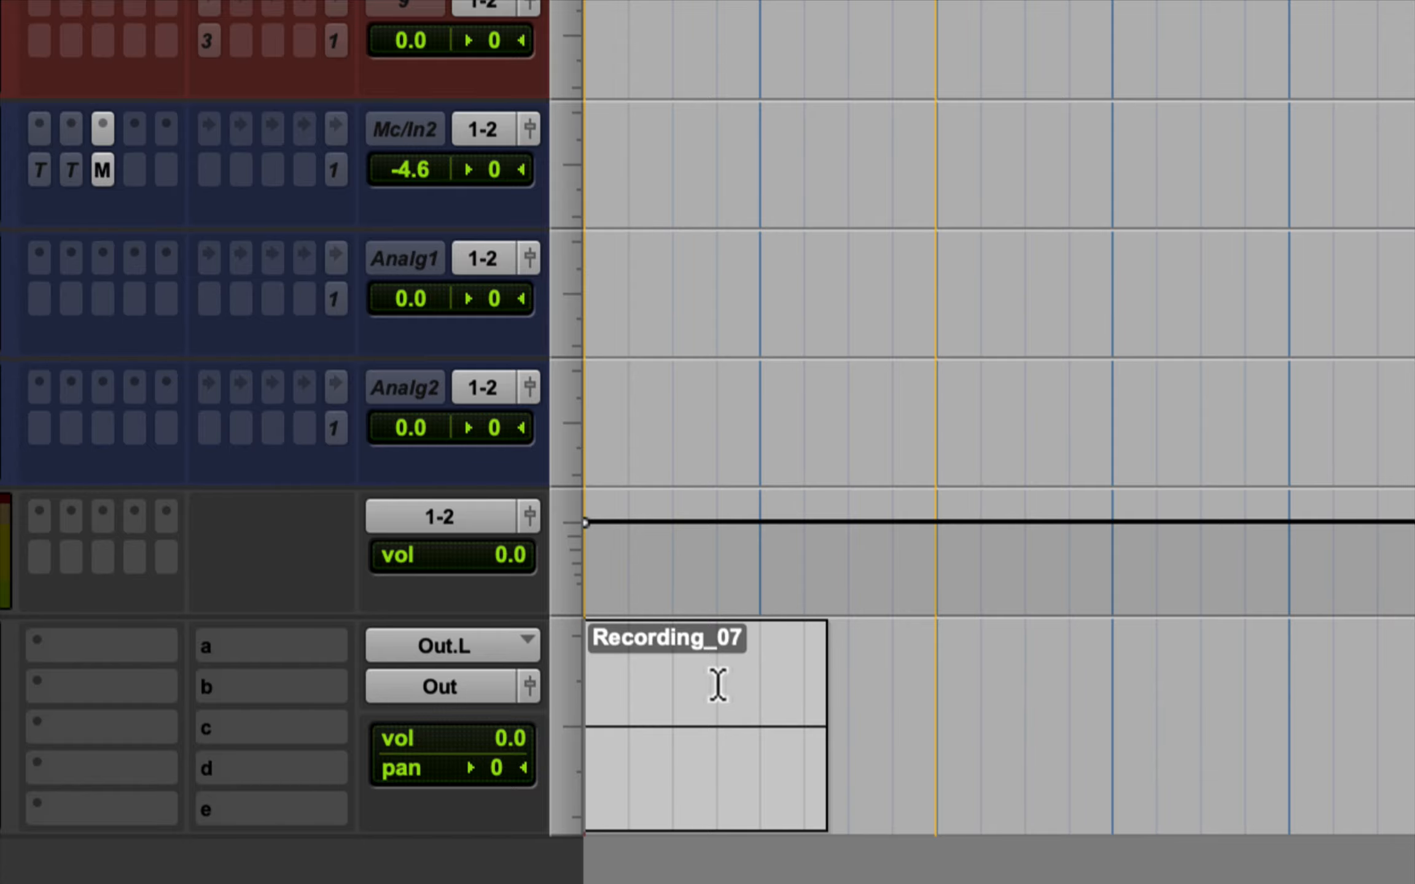
{"action": "key", "text": "ctrl"}
{"action": "key", "text": "ctrl"}
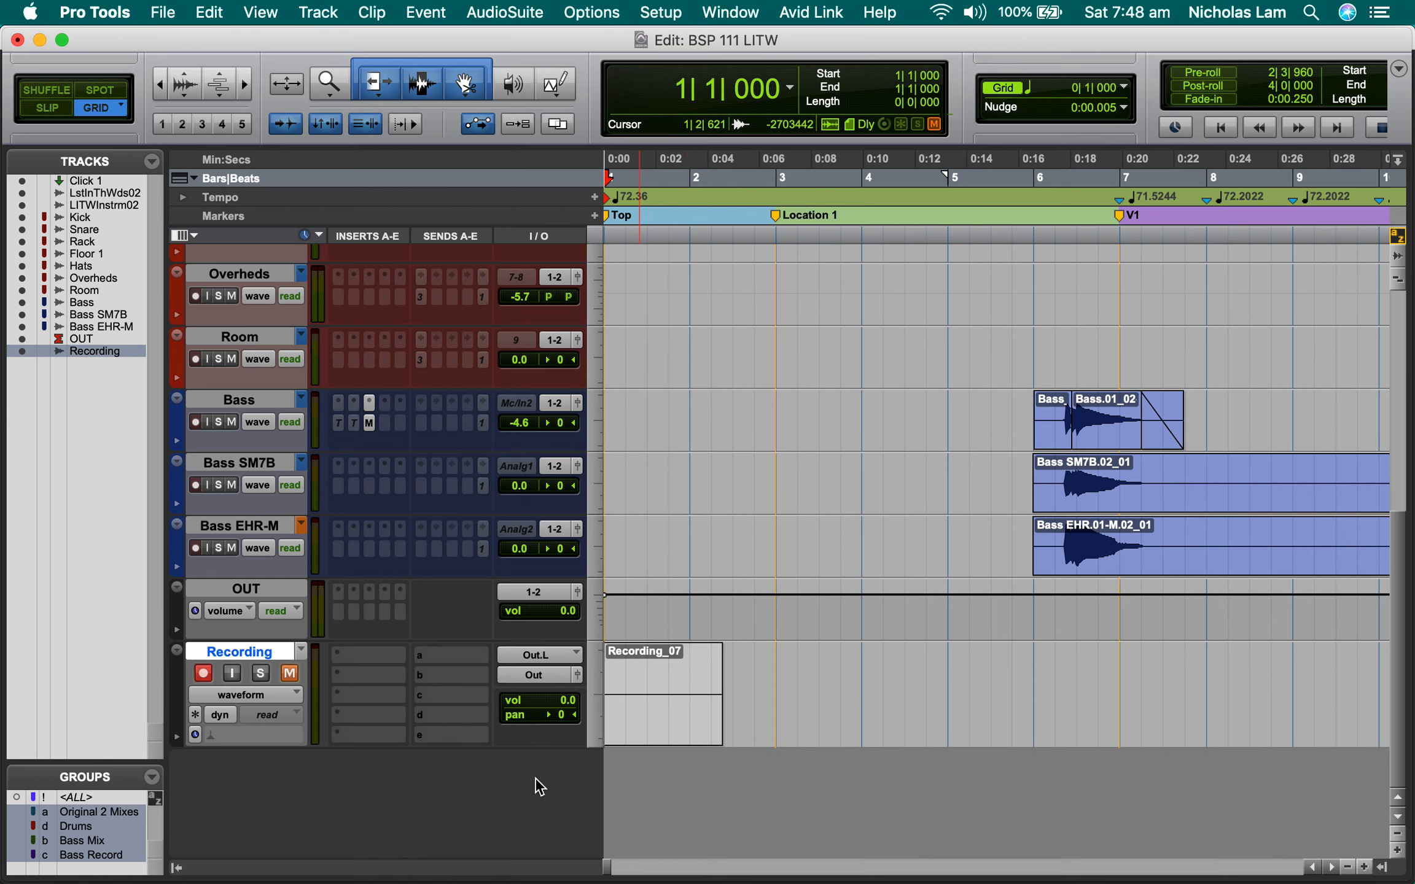
- Switch to Finder and open the Audio Files folder inside BSP 111 LITW Bass and Drums
{"action": "key", "text": "super+Tab"}
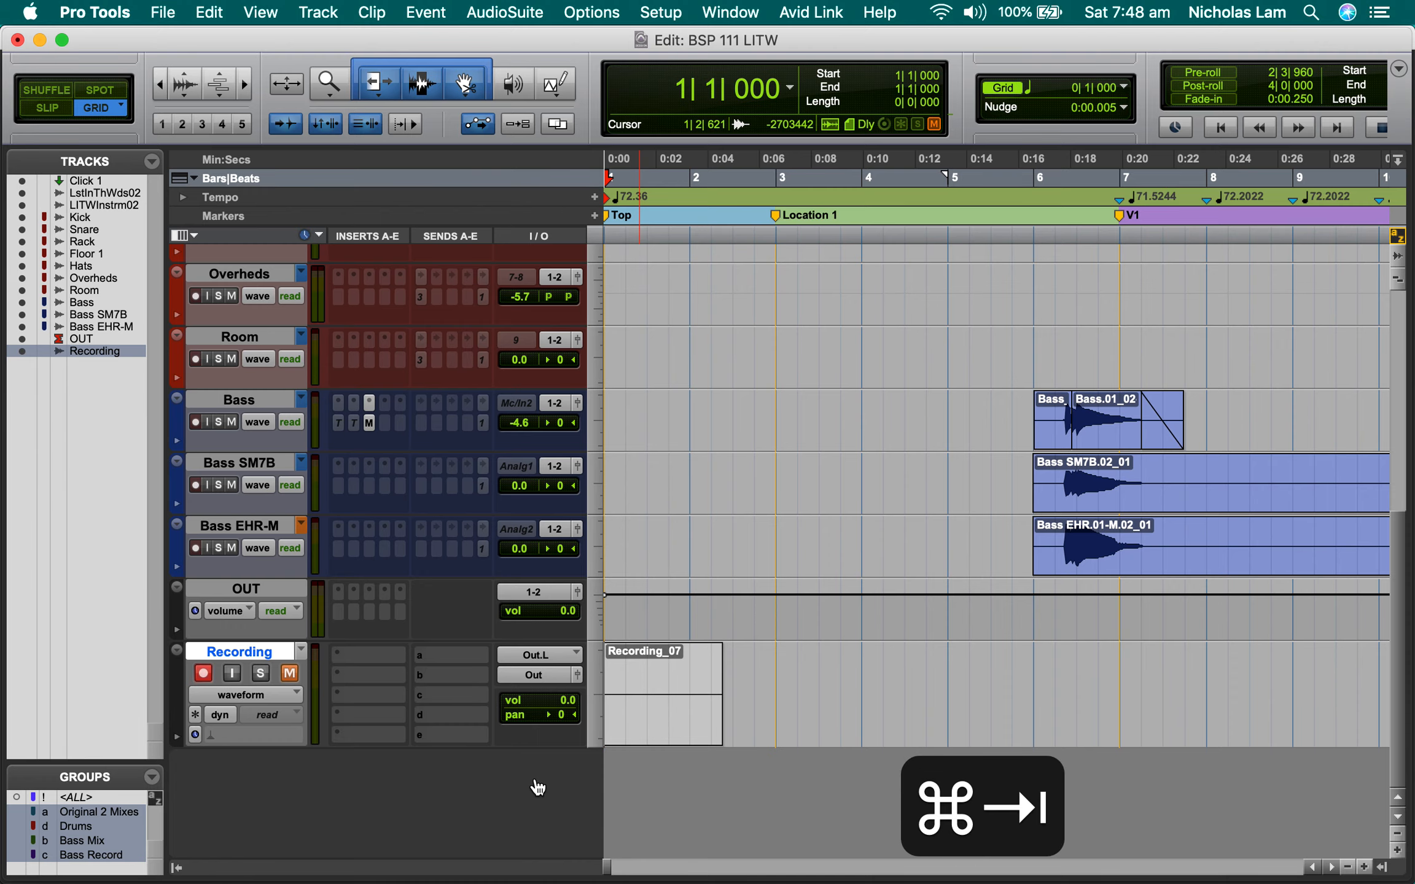
{"action": "key", "text": "super+Tab"}
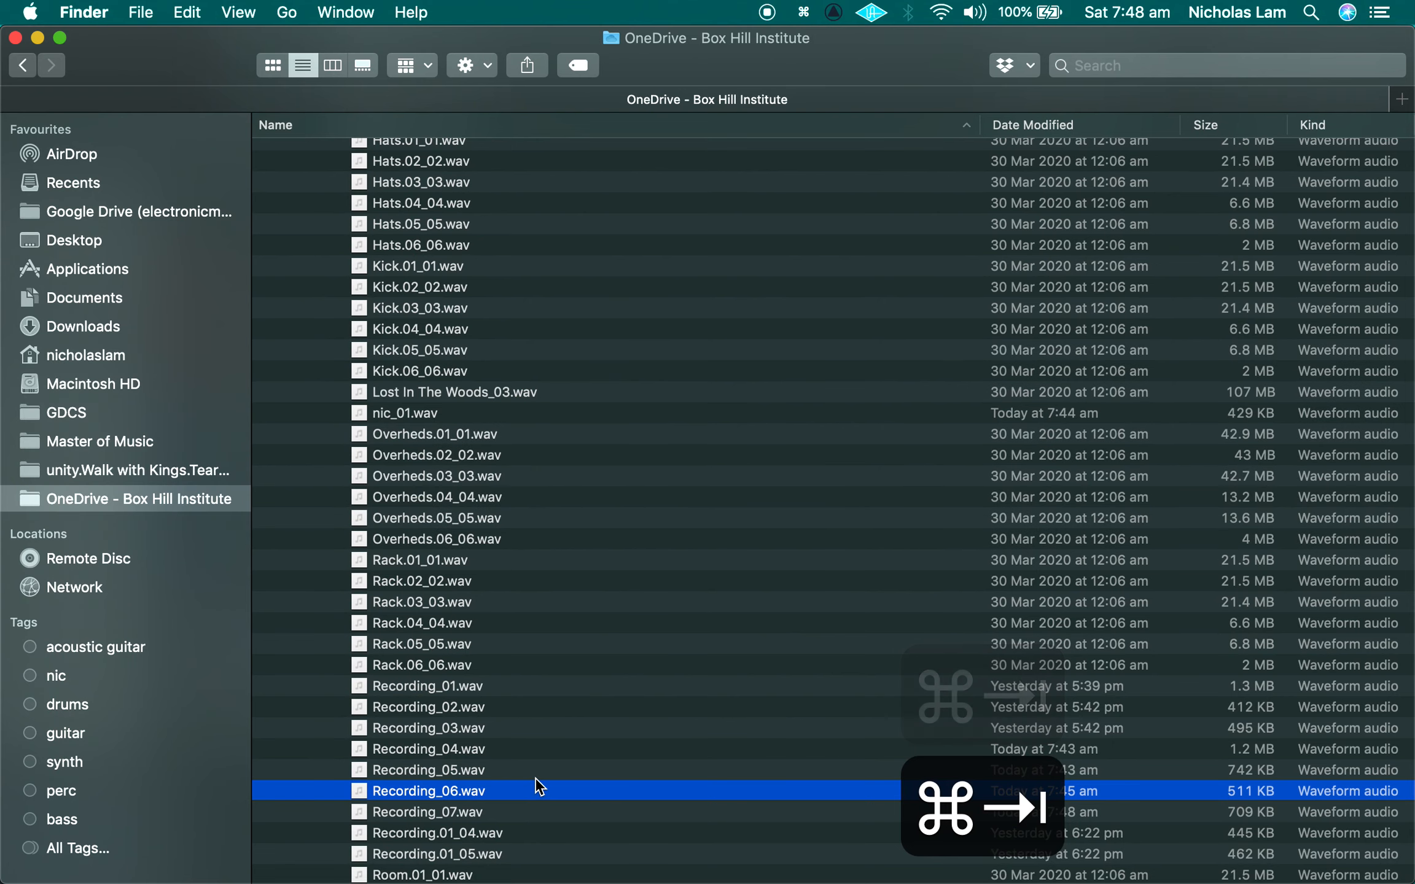
{"action": "scroll", "coordinate": [519, 577], "scroll_direction": "up", "scroll_amount": 15}
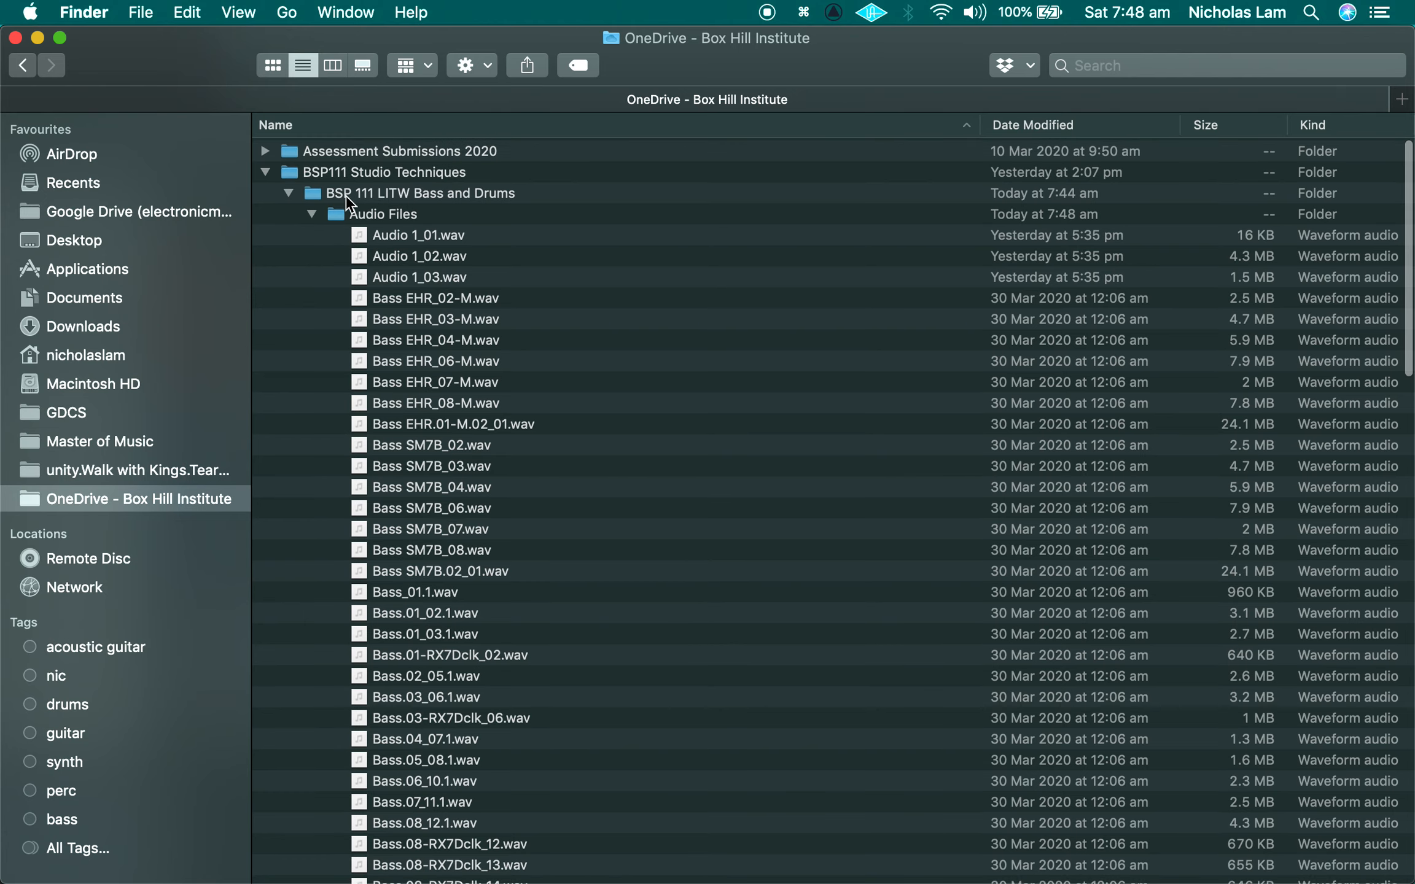
{"action": "left_click", "coordinate": [311, 214]}
{"action": "double_click", "coordinate": [312, 176]}
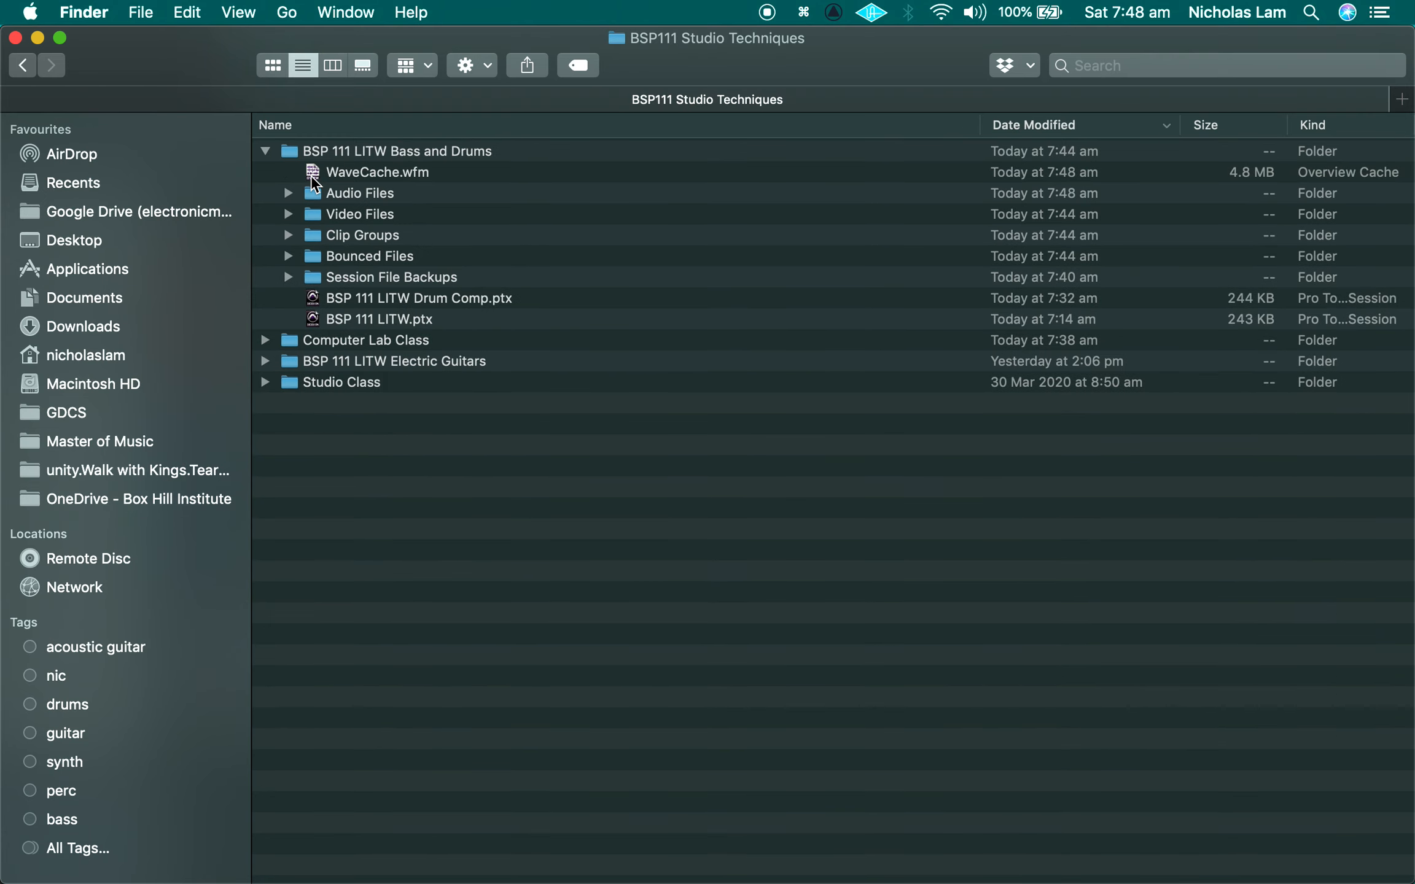
{"action": "left_click", "coordinate": [439, 186]}
{"action": "key", "text": "Right"}
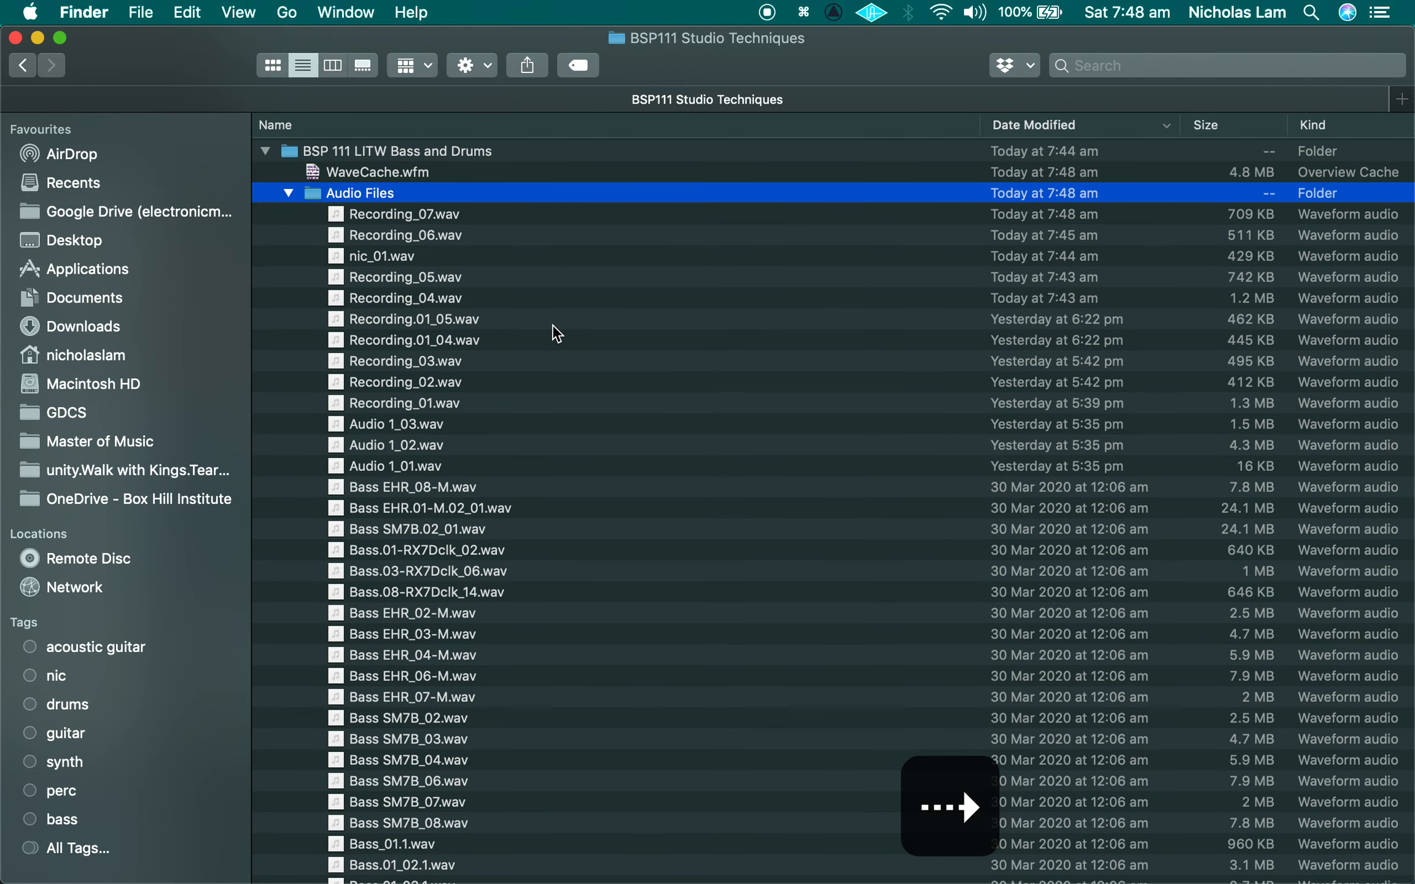
{"action": "double_click", "coordinate": [384, 192]}
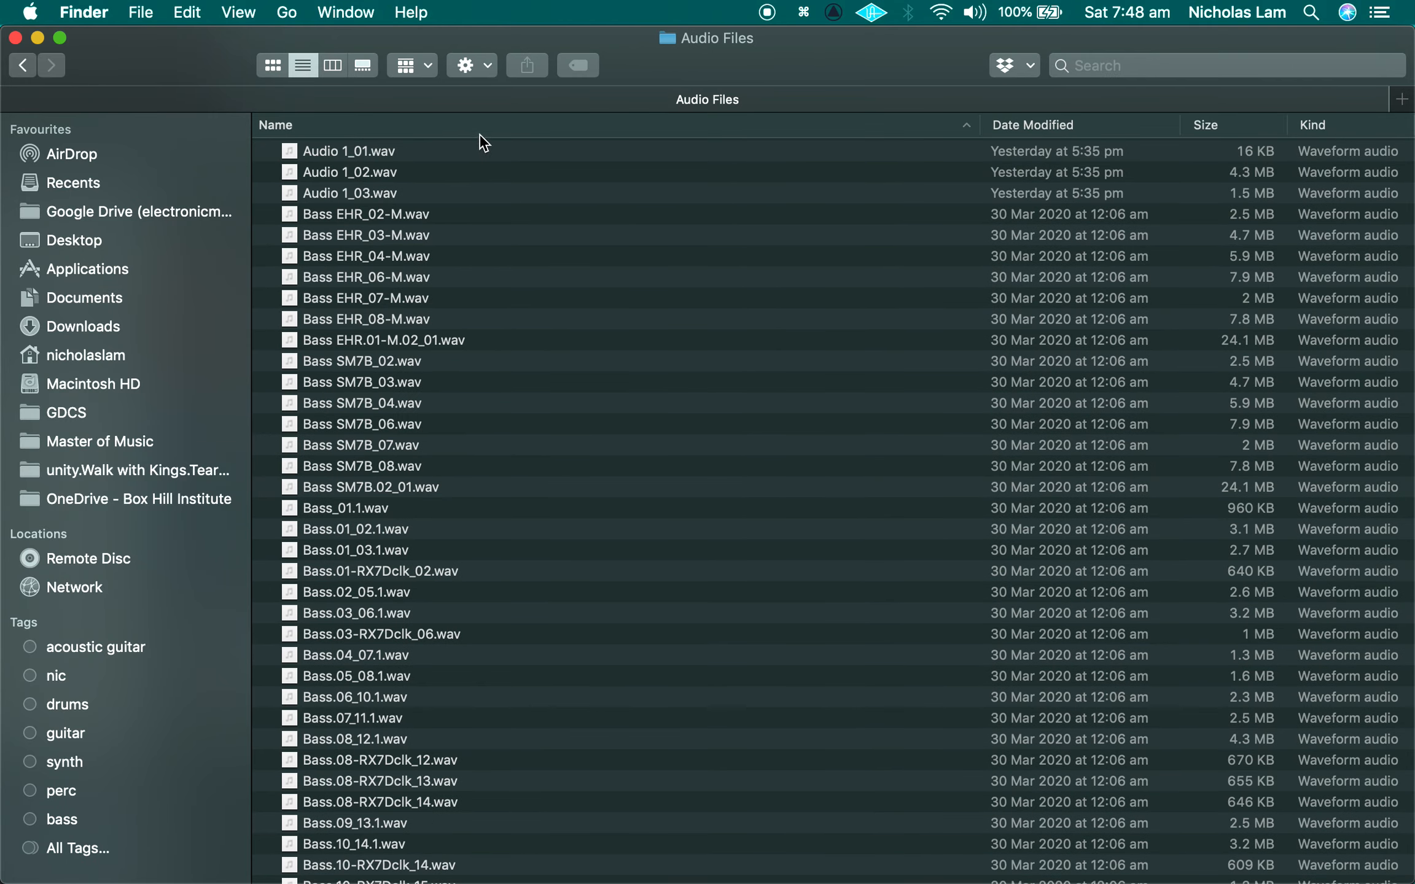
- Locate the numbered takes Recording_01.wav to Recording_07.wav in the Audio Files folder and select Recording_07.wav
{"action": "scroll", "coordinate": [448, 220], "scroll_direction": "down", "scroll_amount": 5}
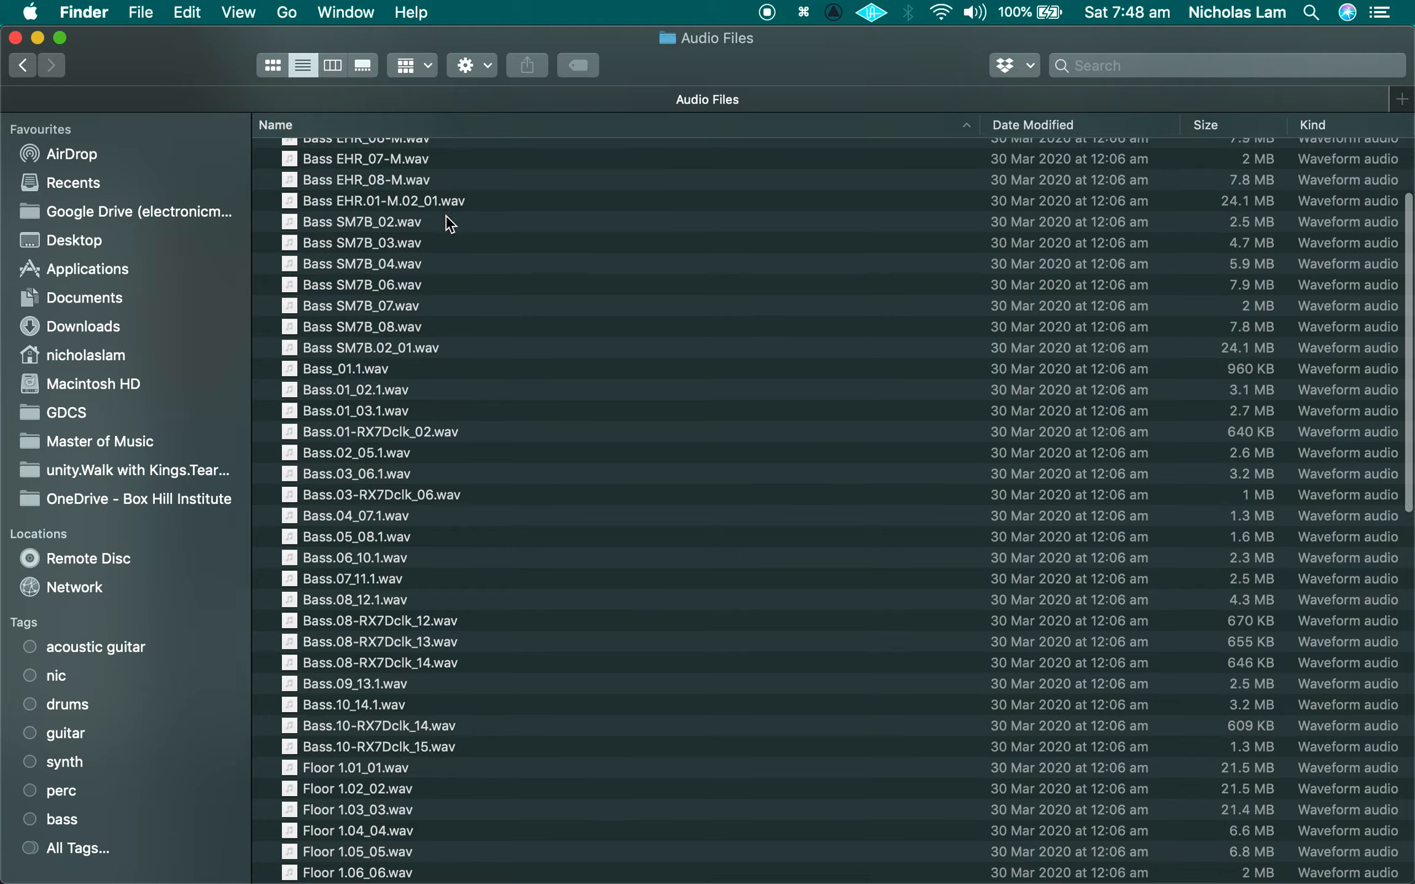
{"action": "scroll", "coordinate": [449, 220], "scroll_direction": "down", "scroll_amount": 10}
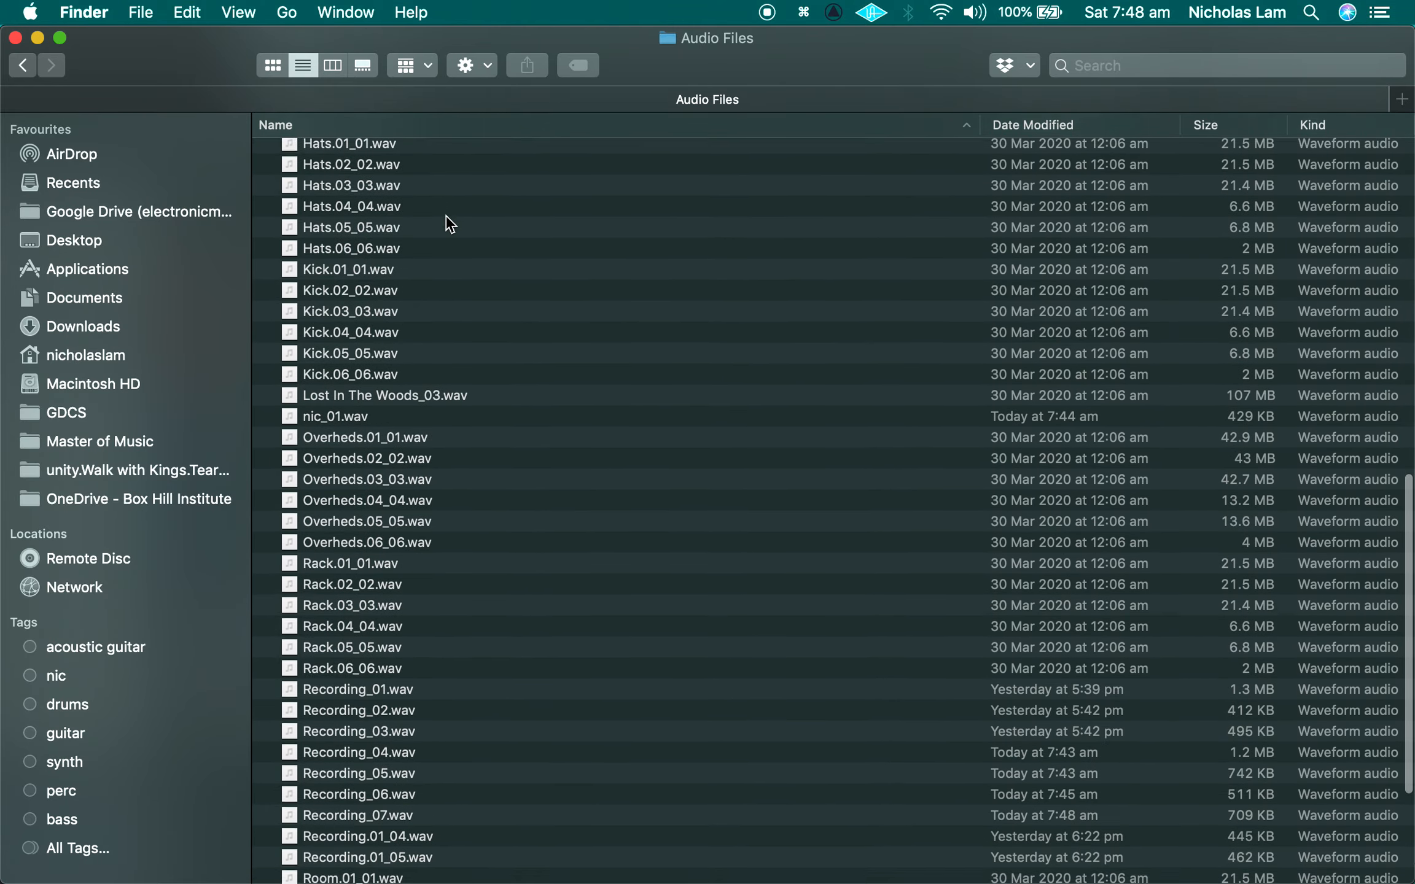
{"action": "scroll", "coordinate": [450, 224], "scroll_direction": "down", "scroll_amount": 2}
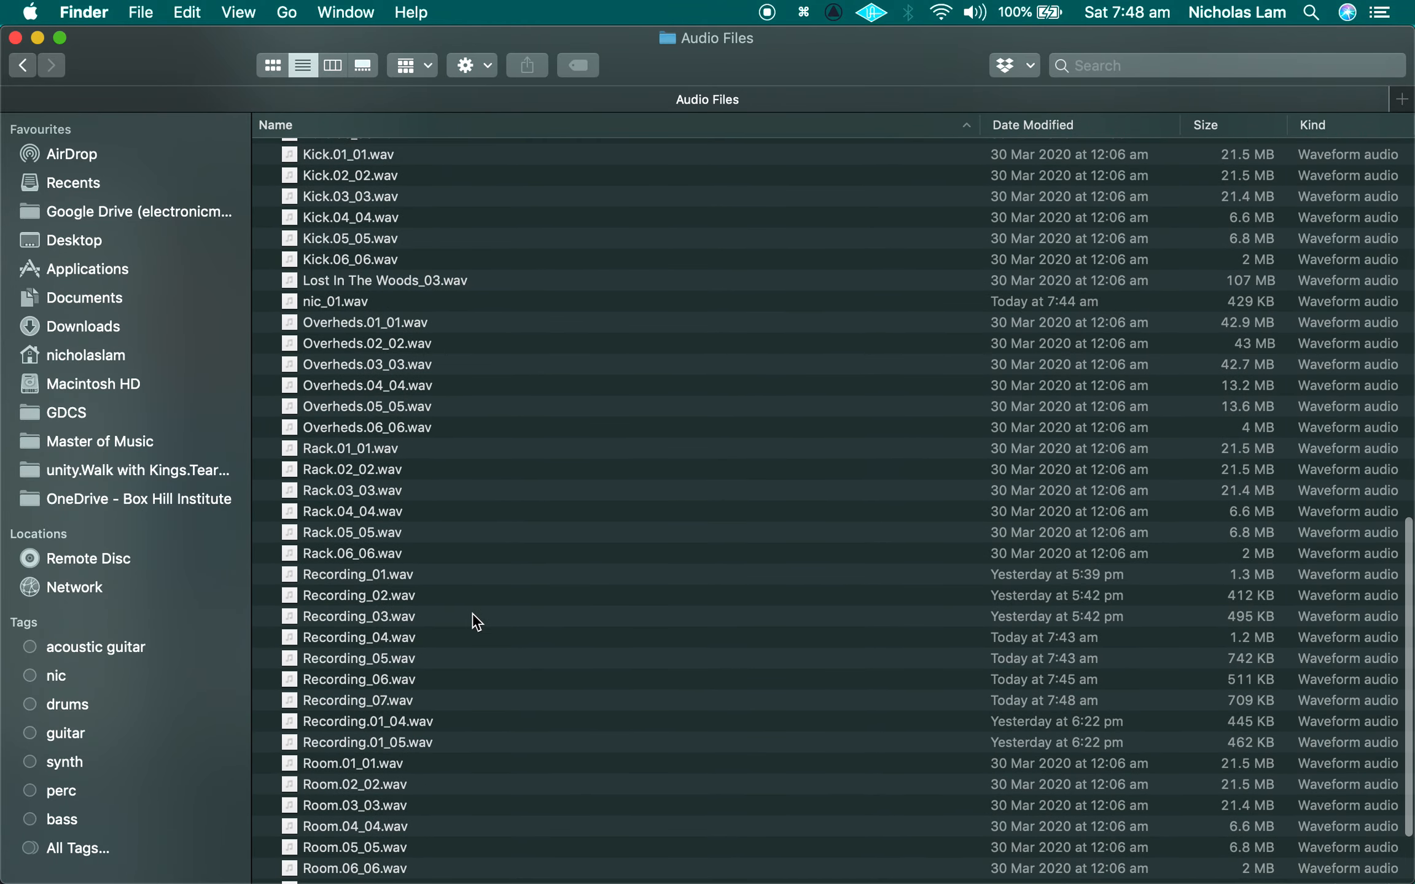
{"action": "left_click", "coordinate": [435, 616]}
{"action": "left_click", "coordinate": [422, 581]}
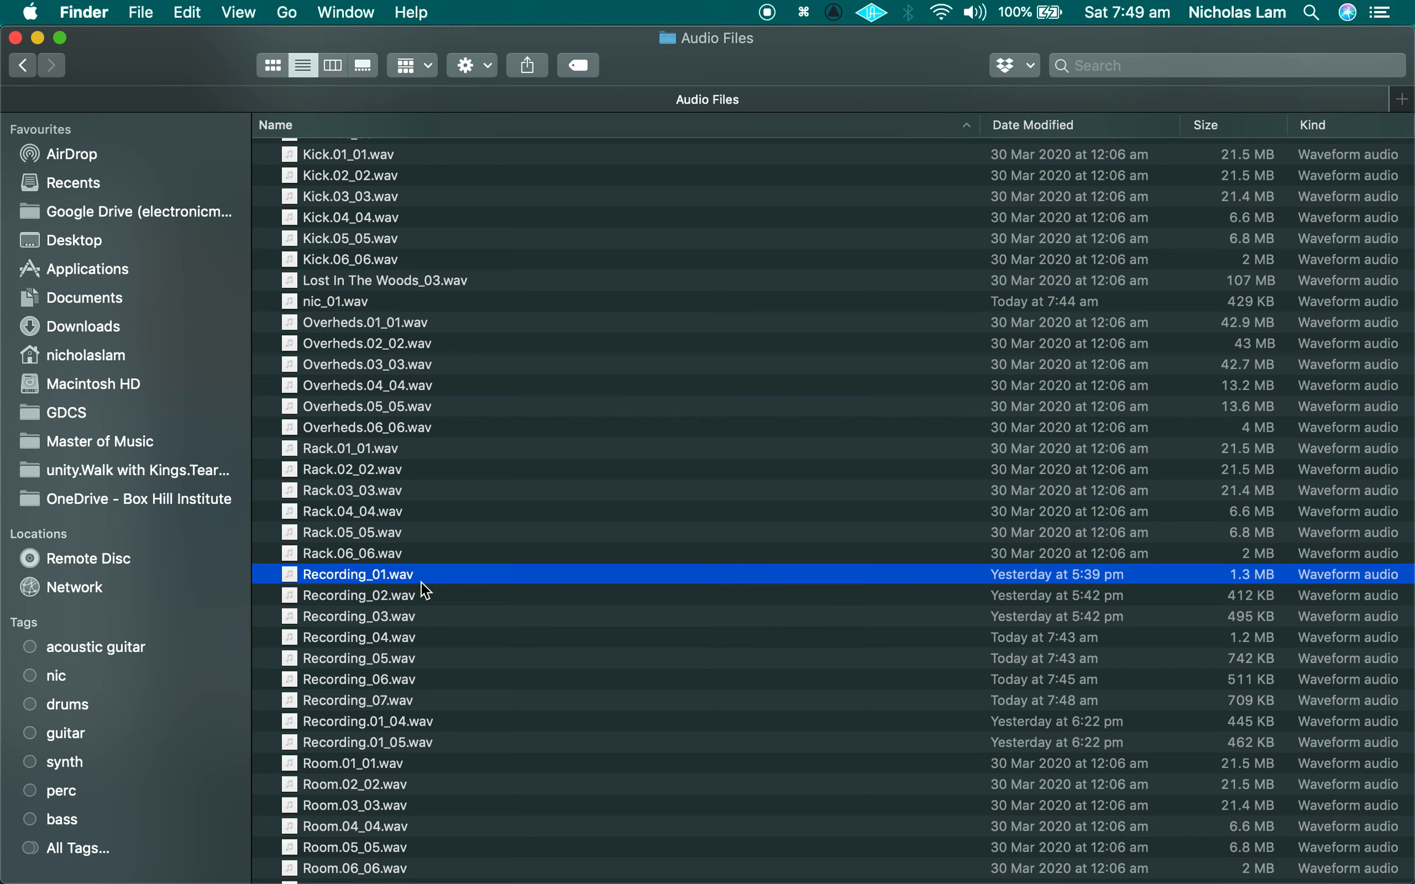
{"action": "key", "text": "shift+Down"}
{"action": "key", "text": "shift+Down"}
{"action": "key", "text": "shift+Down"}
{"action": "key", "text": "shift+Down"}
{"action": "key", "text": "shift+Down"}
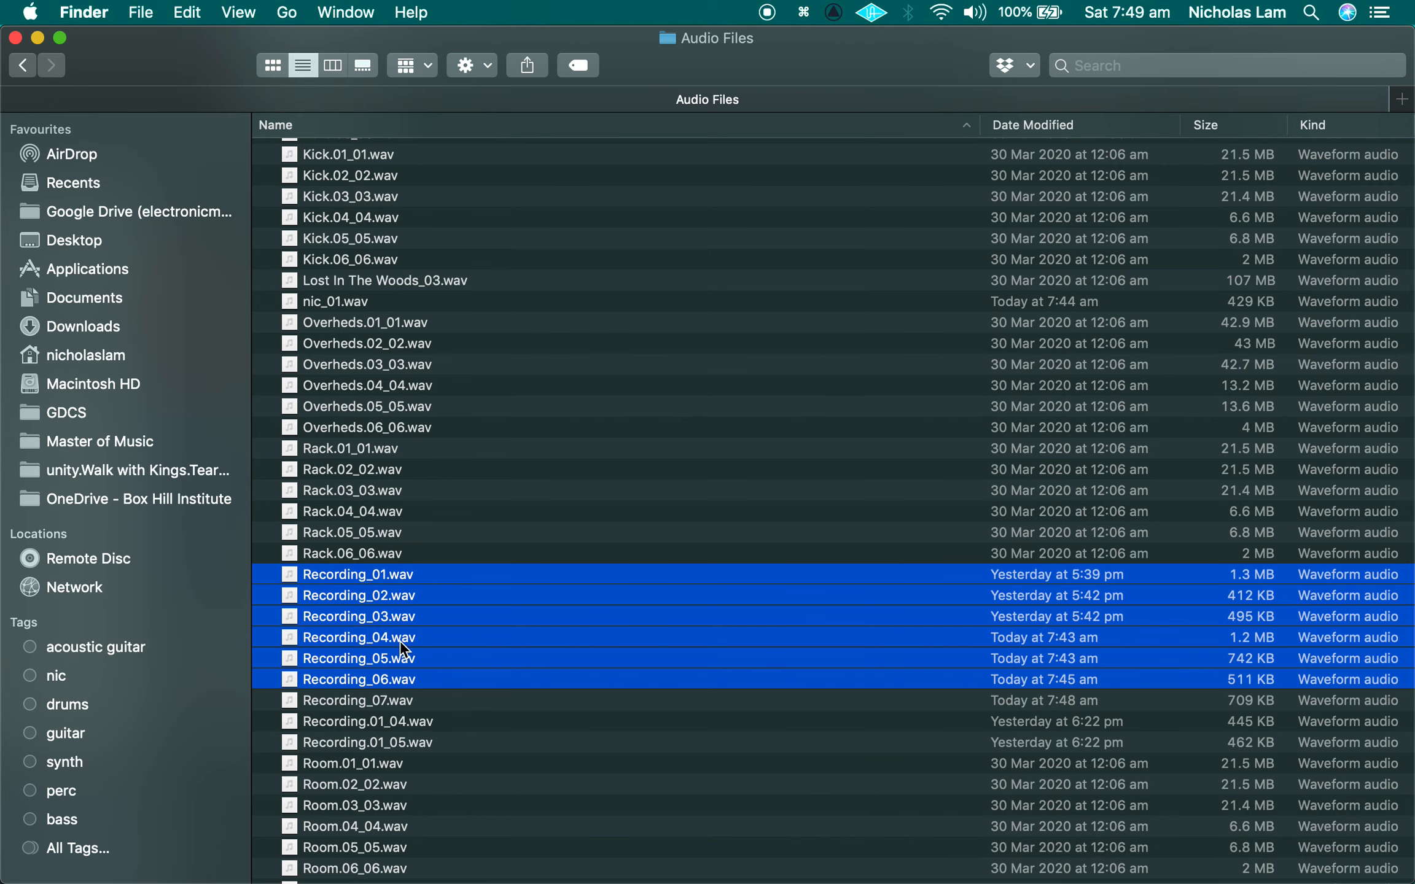
{"action": "left_click", "coordinate": [424, 707]}
- Switch to Pro Tools and select the empty range from 3|1|000 to 5|1|000 on the Recording track
{"action": "key", "text": "super+Tab"}
{"action": "left_click_drag", "start_coordinate": [424, 716], "coordinate": [679, 668]}
{"action": "left_click", "coordinate": [693, 684]}
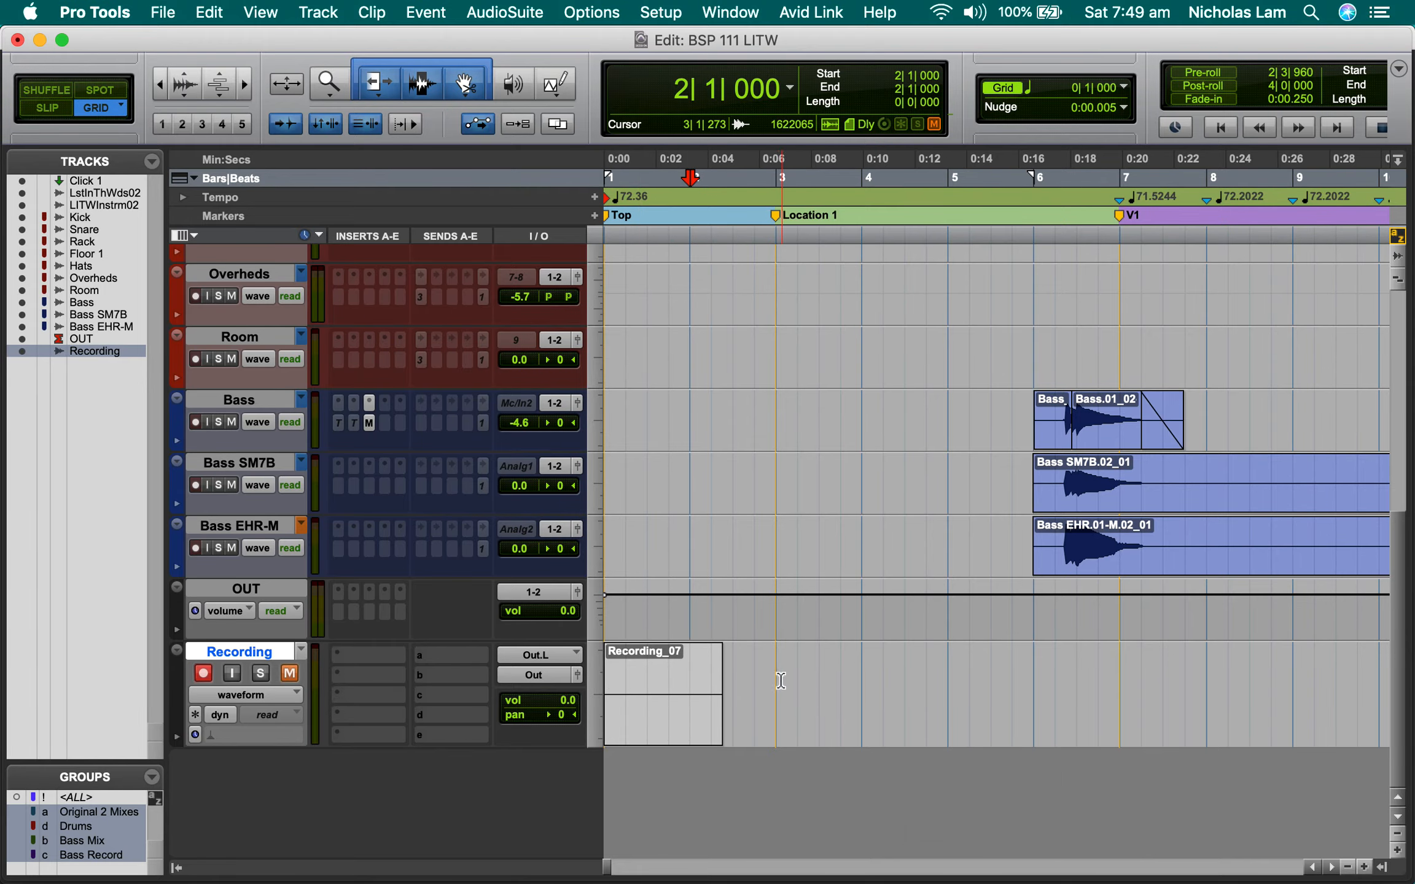
{"action": "left_click_drag", "start_coordinate": [771, 712], "coordinate": [947, 678]}
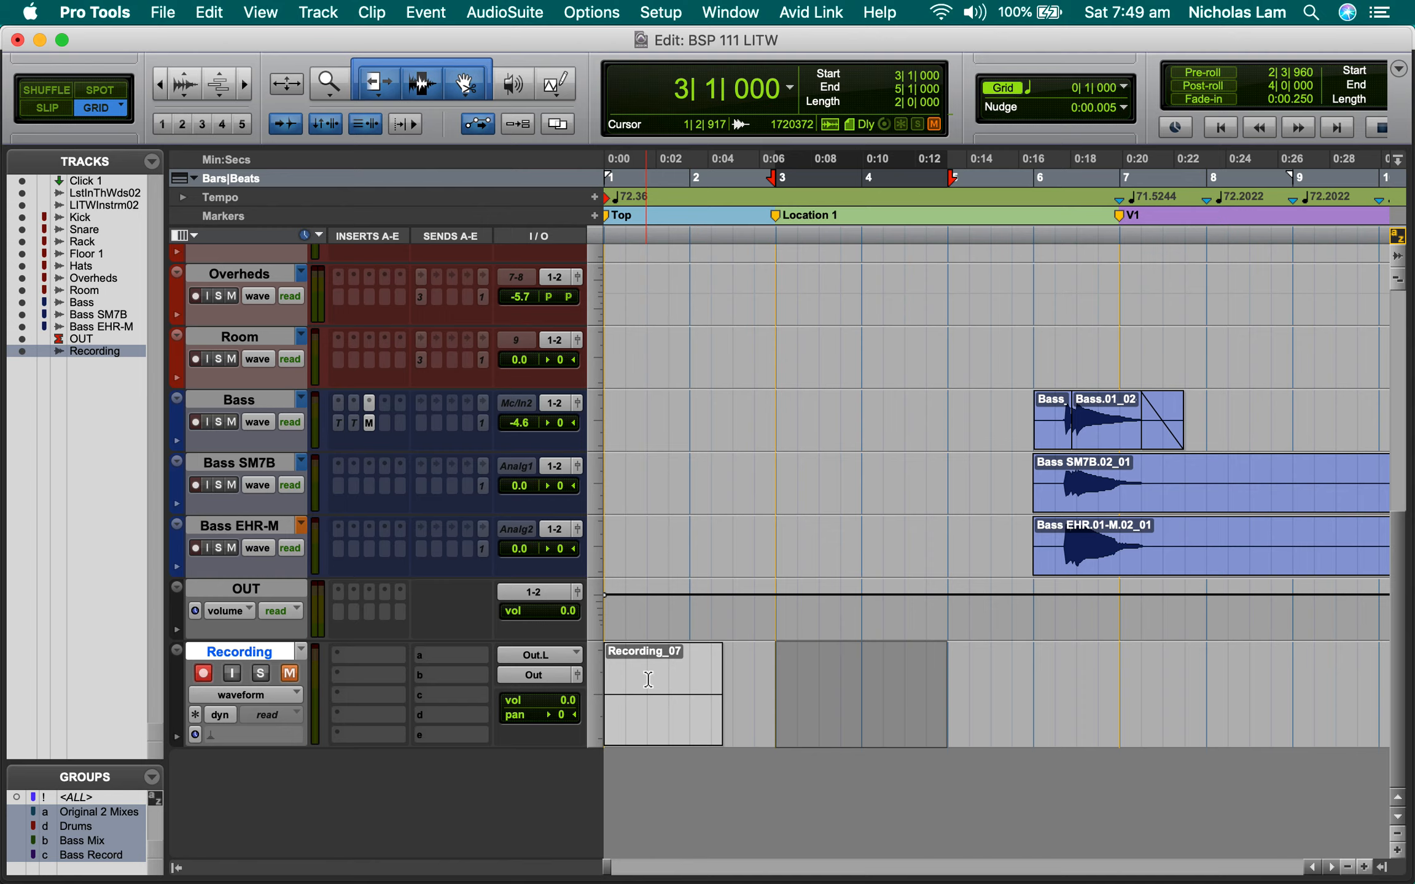
- Switch to Finder and compare the Recording_01.wav and Recording_07.wav file entries
{"action": "key", "text": "super+Tab"}
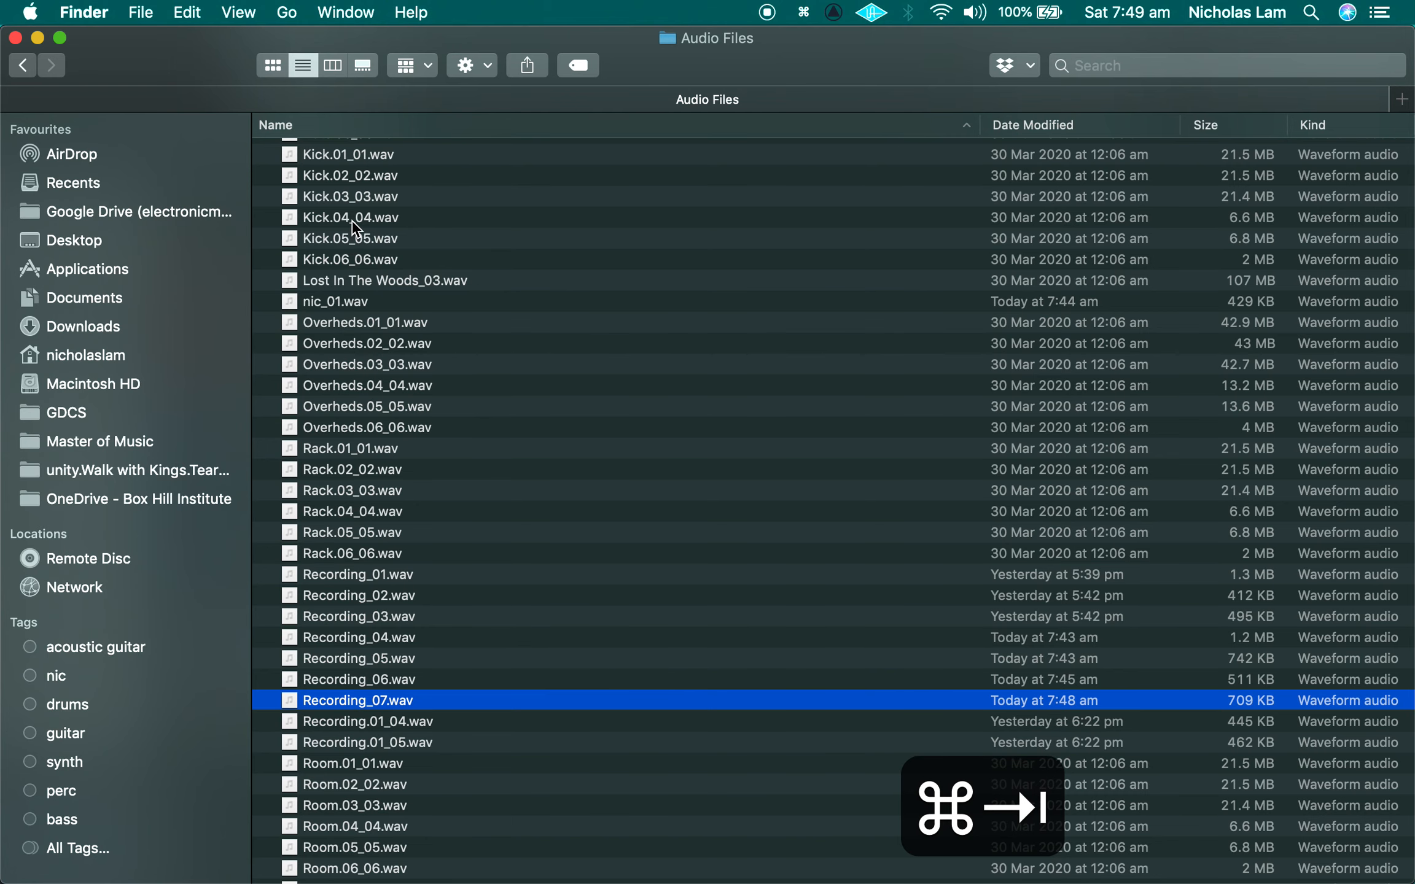
{"action": "left_click", "coordinate": [383, 581]}
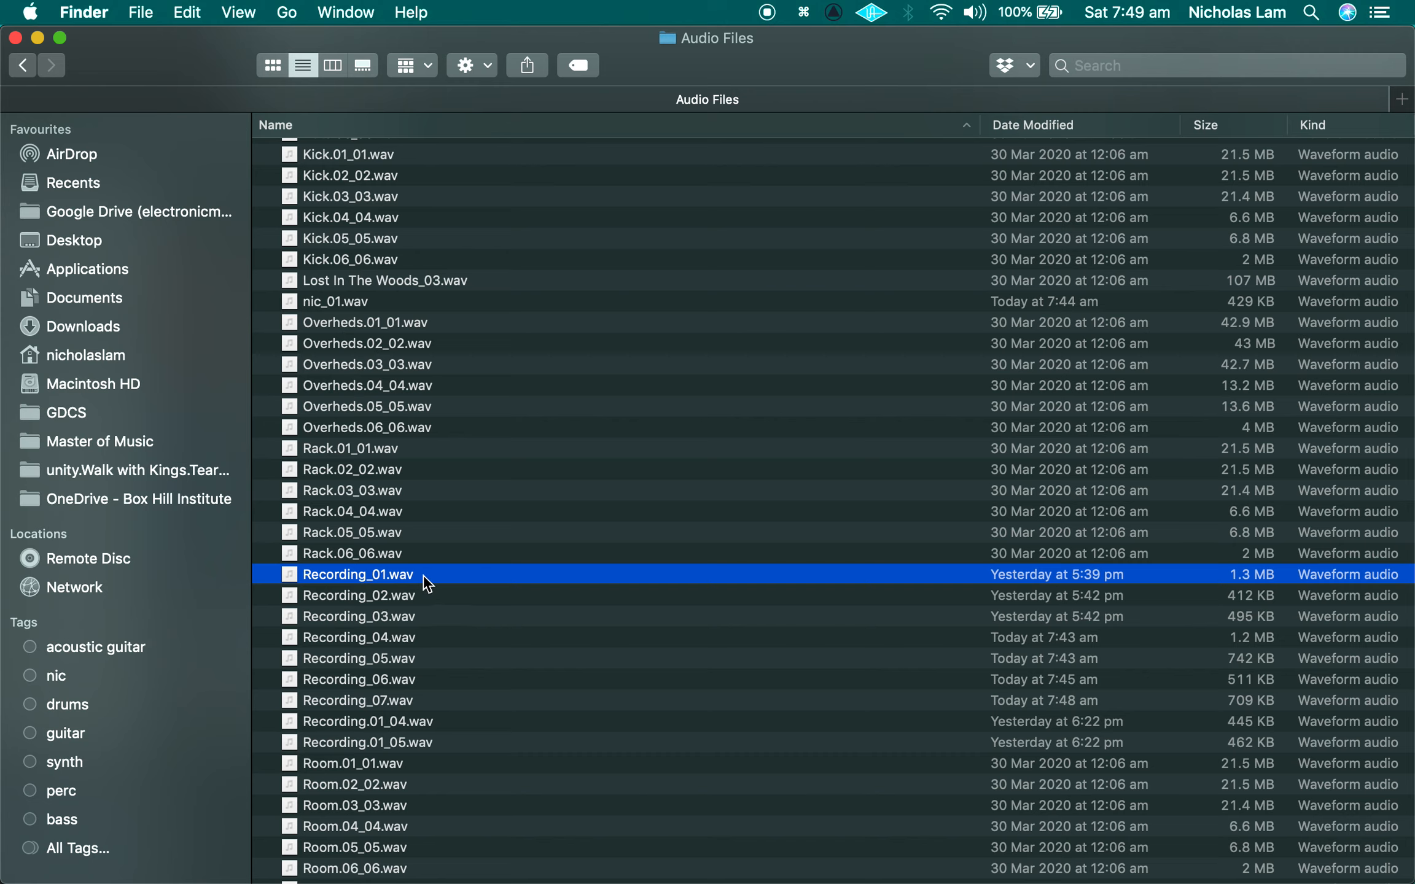
{"action": "left_click", "coordinate": [397, 707]}
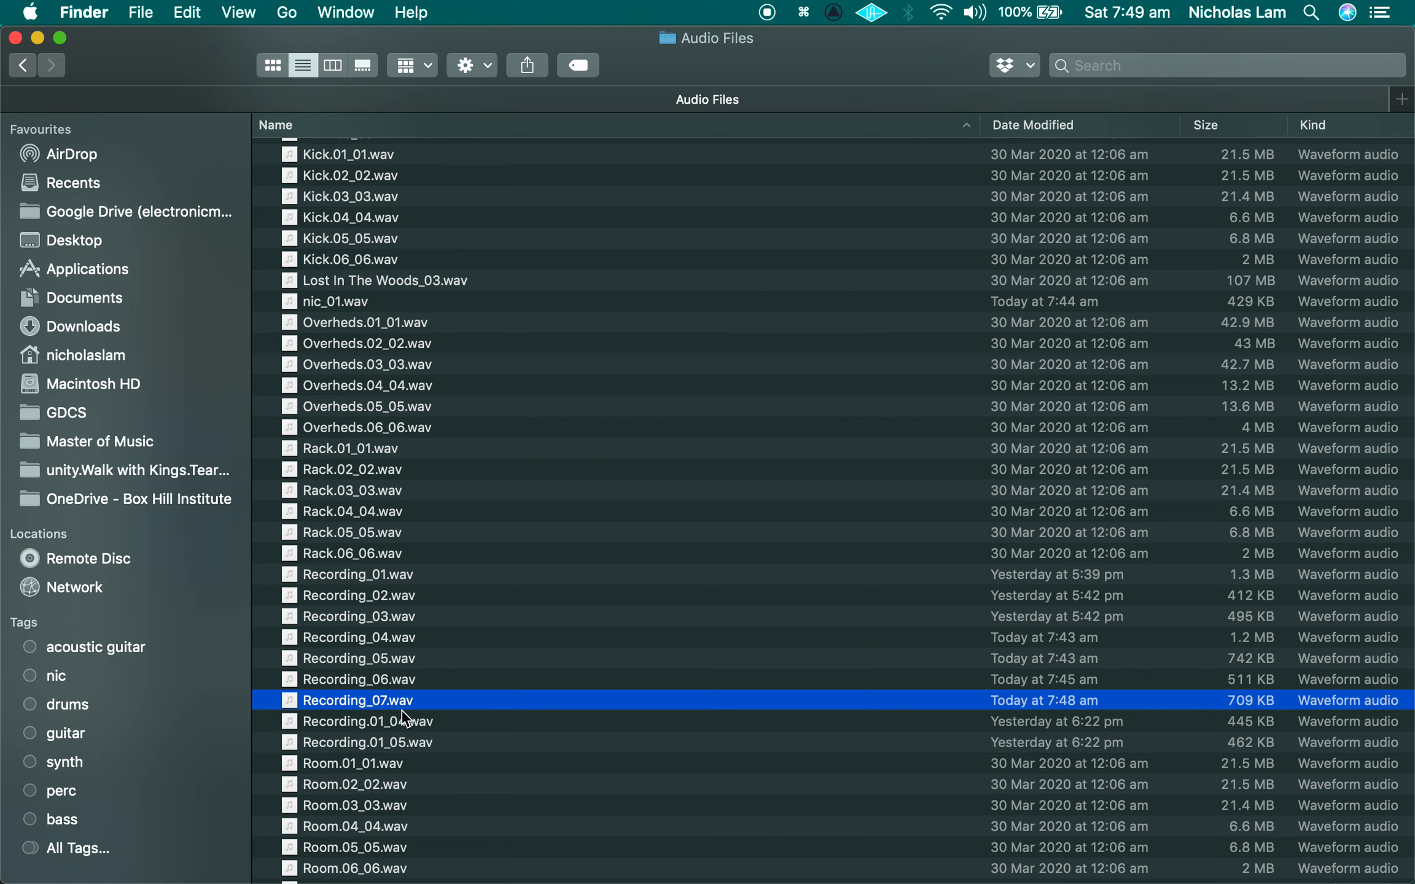
- Switch to Pro Tools and place the edit cursor at 2|4|000 on the Recording track
{"action": "key", "text": "super+Tab"}
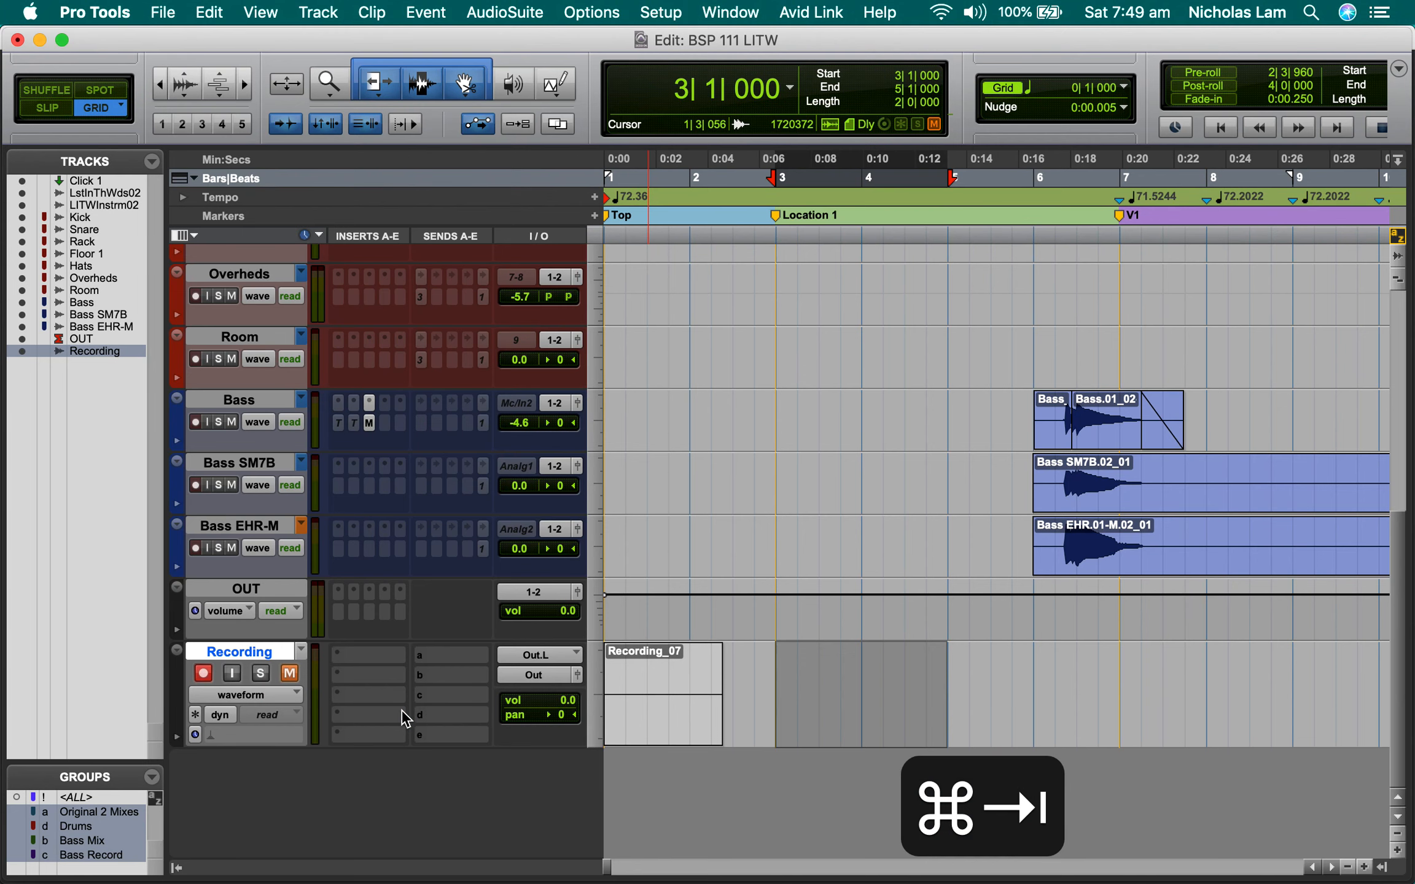
{"action": "left_click", "coordinate": [731, 720]}
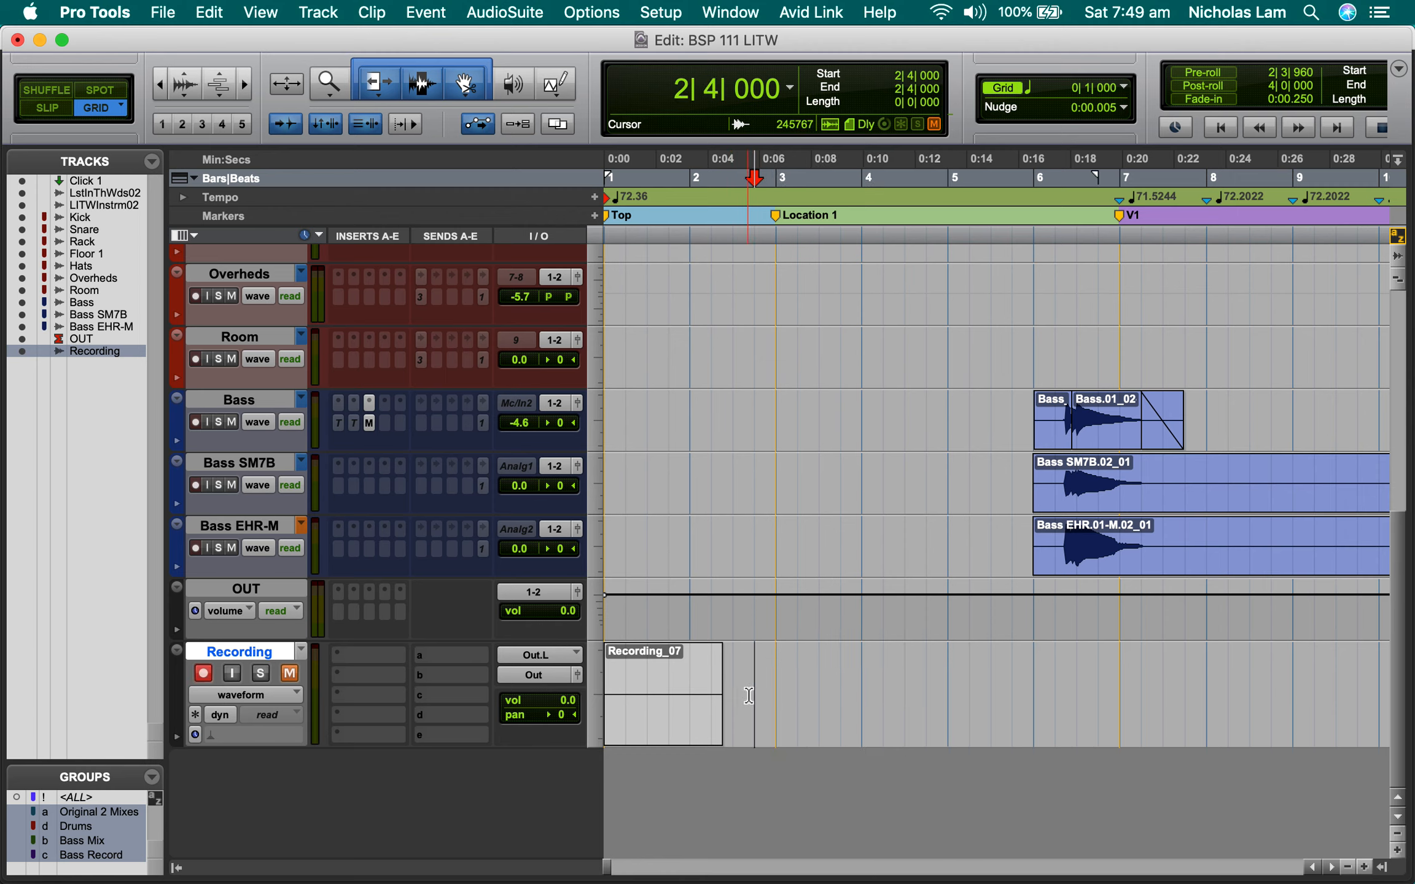
- Undo the last take on the Recording track and permanently delete Recording_01.wav to Recording_07.wav in Finder
{"action": "key", "text": "super+z"}
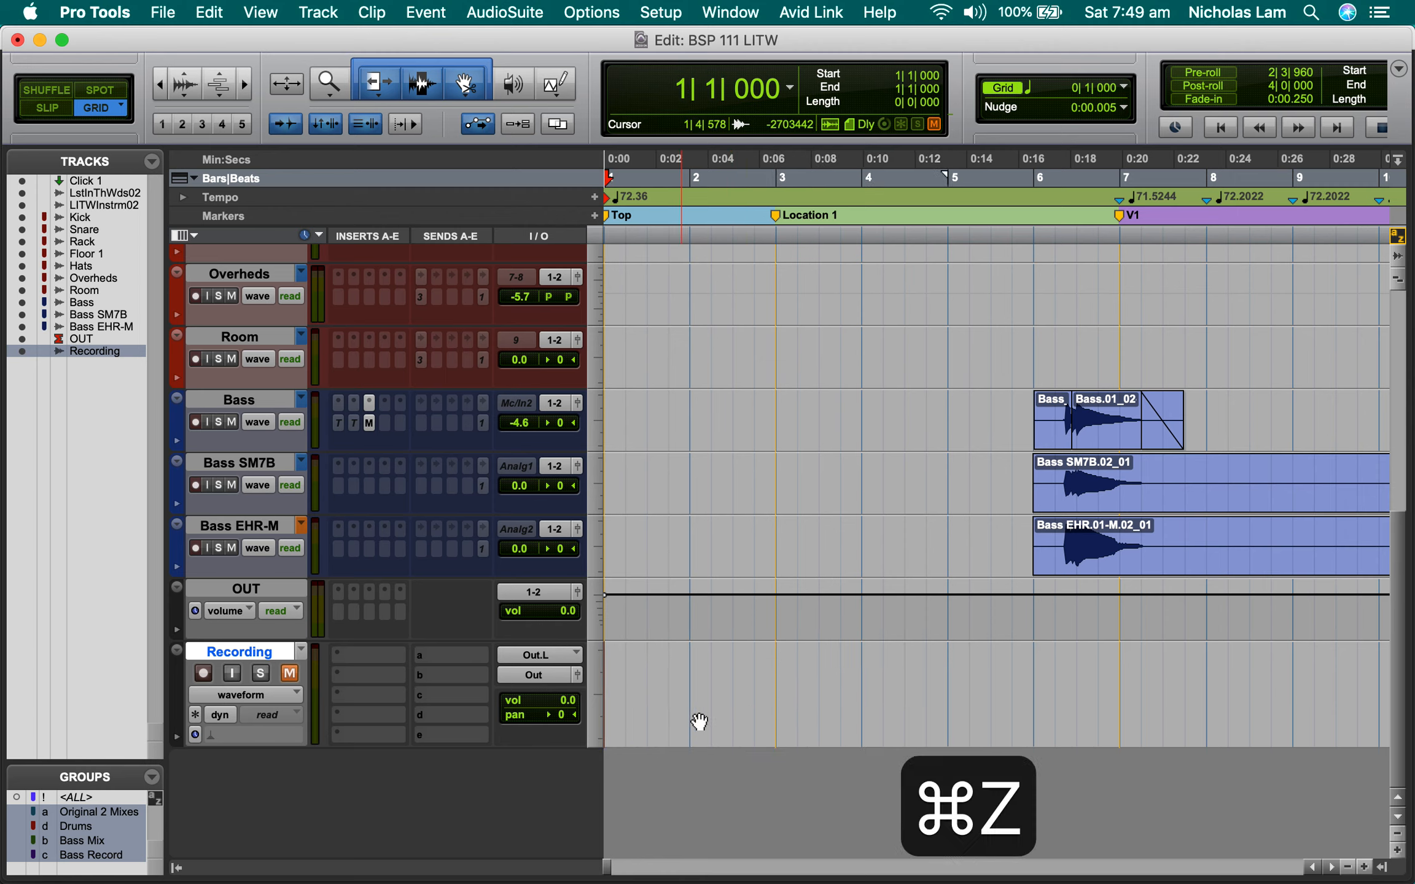
{"action": "key", "text": "super+Tab"}
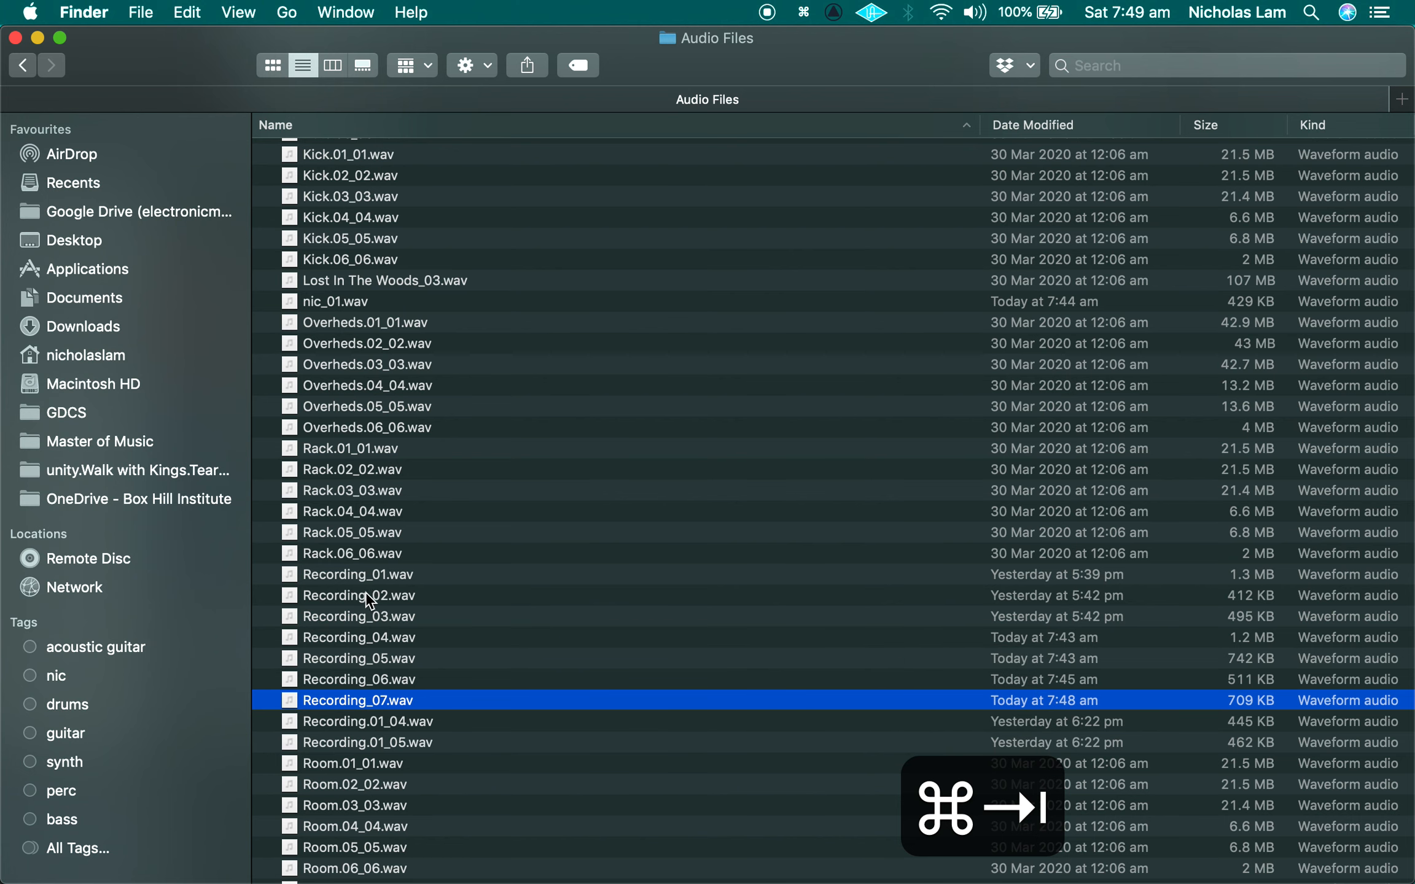
{"action": "left_click", "coordinate": [363, 576], "text": "shift"}
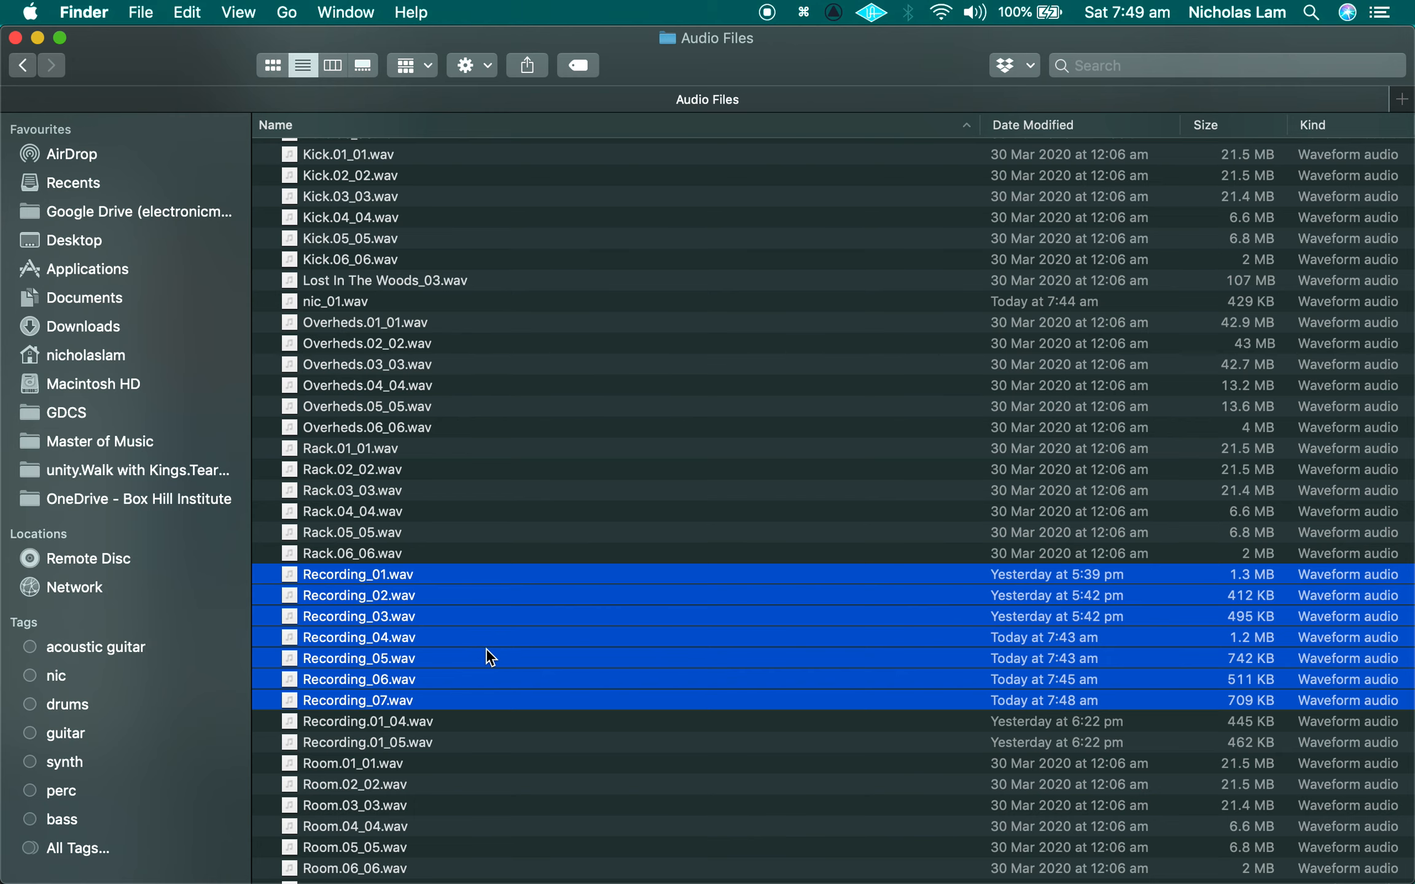
{"action": "key", "text": "super+BackSpace"}
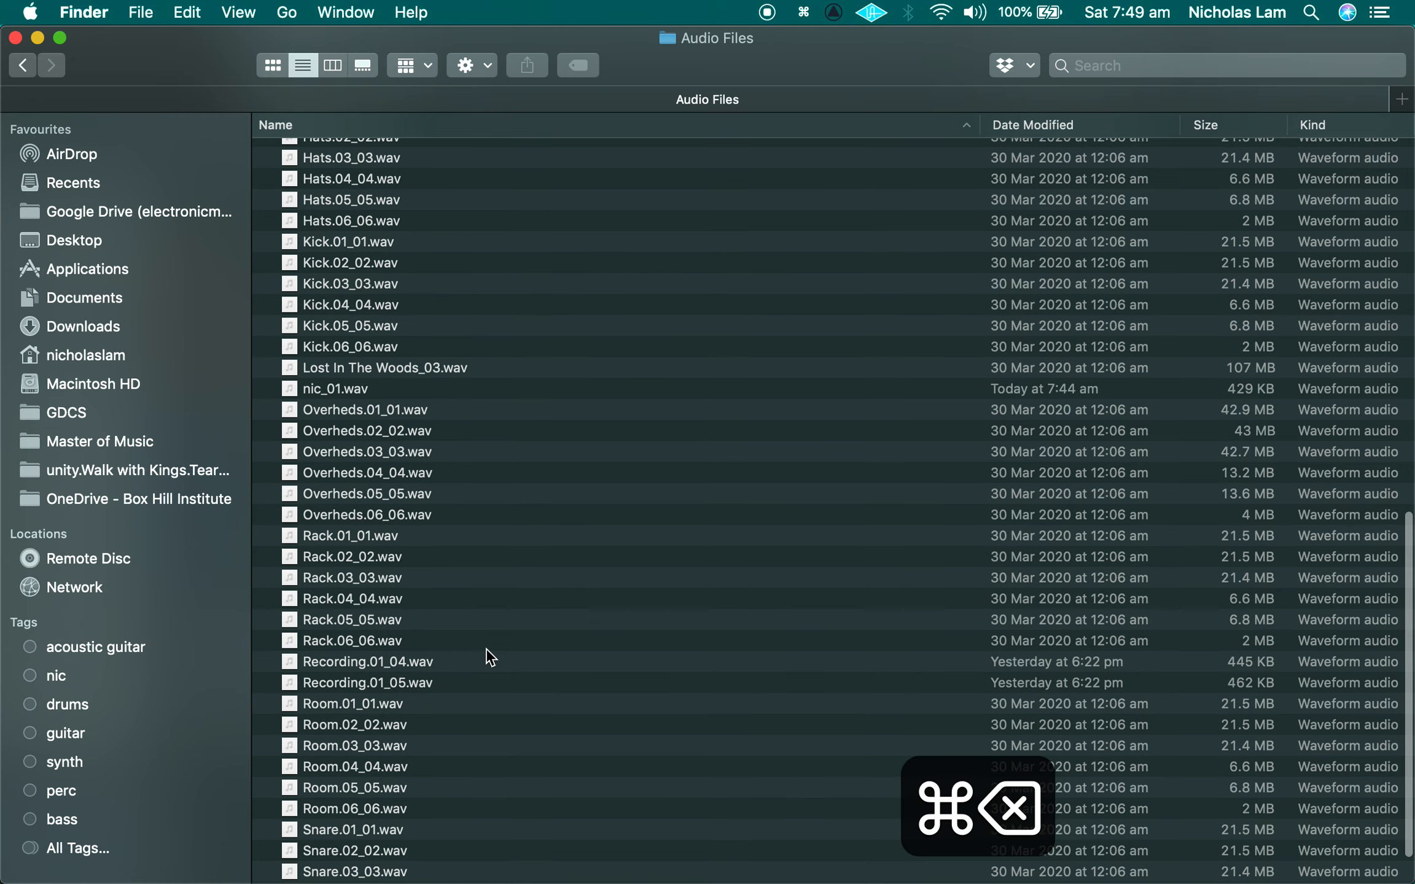
{"action": "key", "text": "super+shift+BackSpace"}
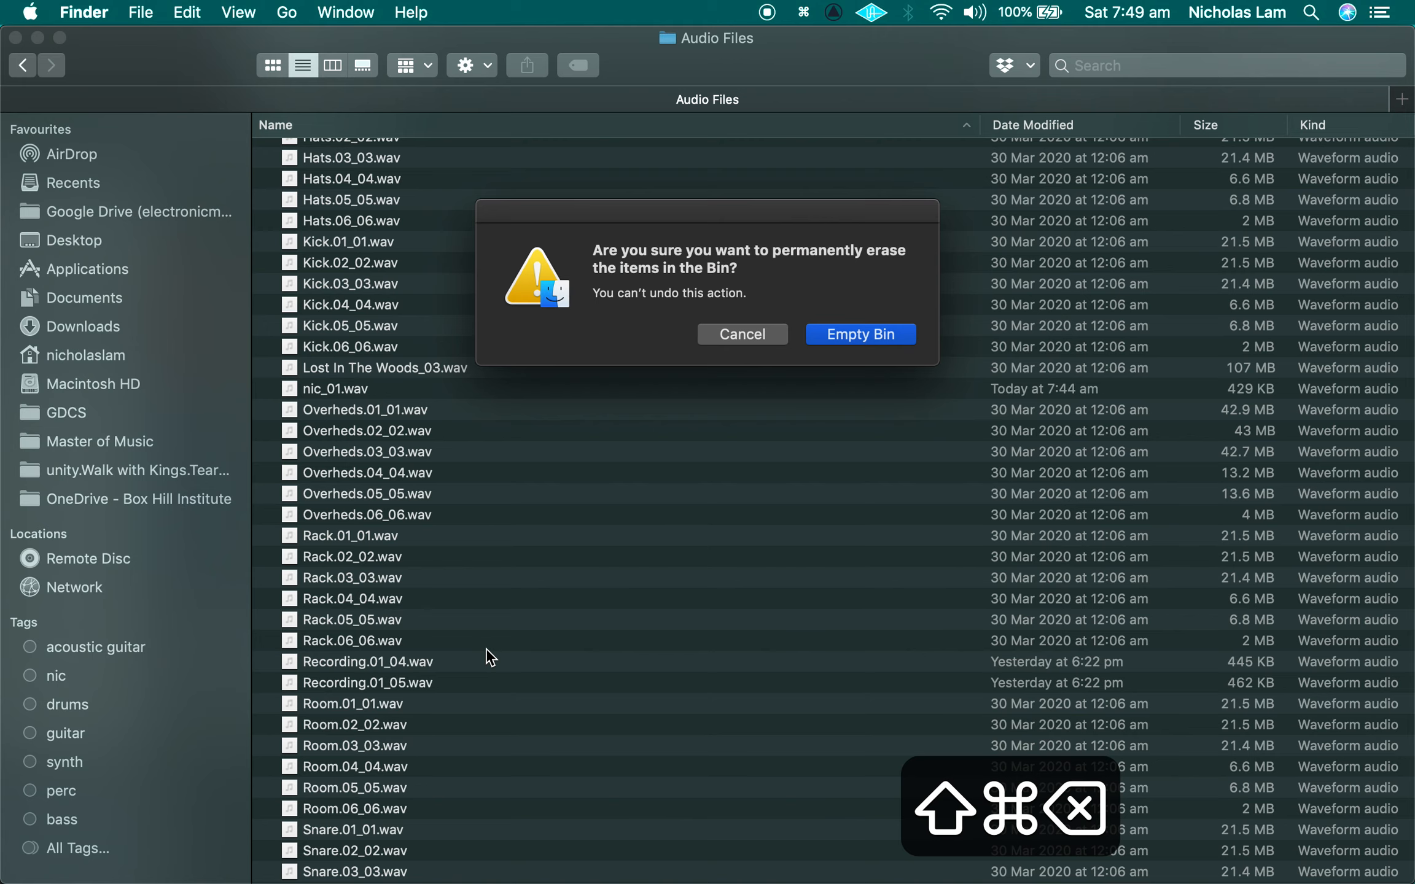
{"action": "key", "text": "Return"}
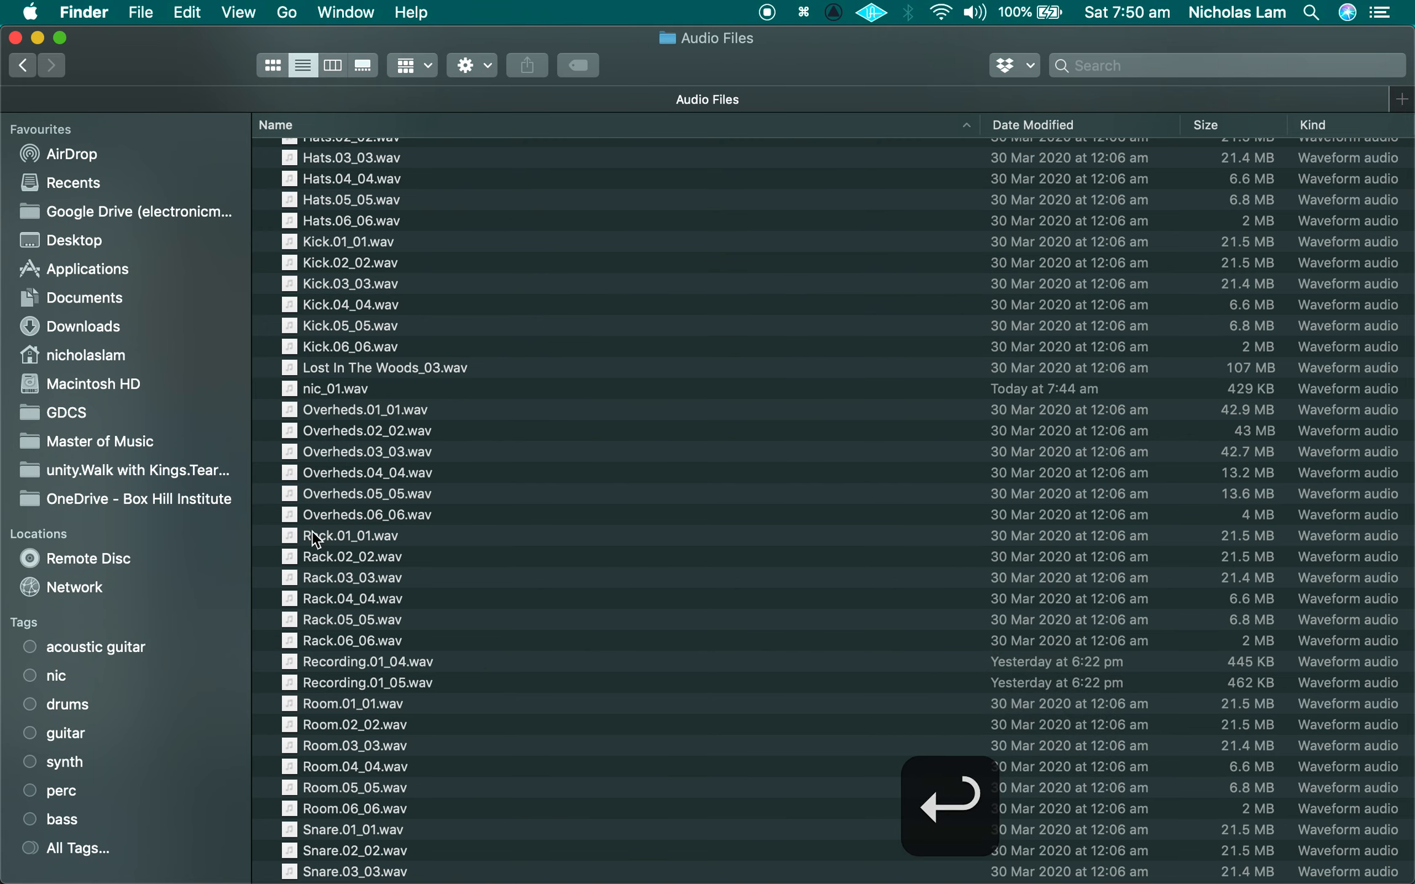
- Switch to Pro Tools, record a take of about one bar from 1|1|000 on the Recording track, and place the edit cursor at 2|2|000
{"action": "key", "text": "super+Tab"}
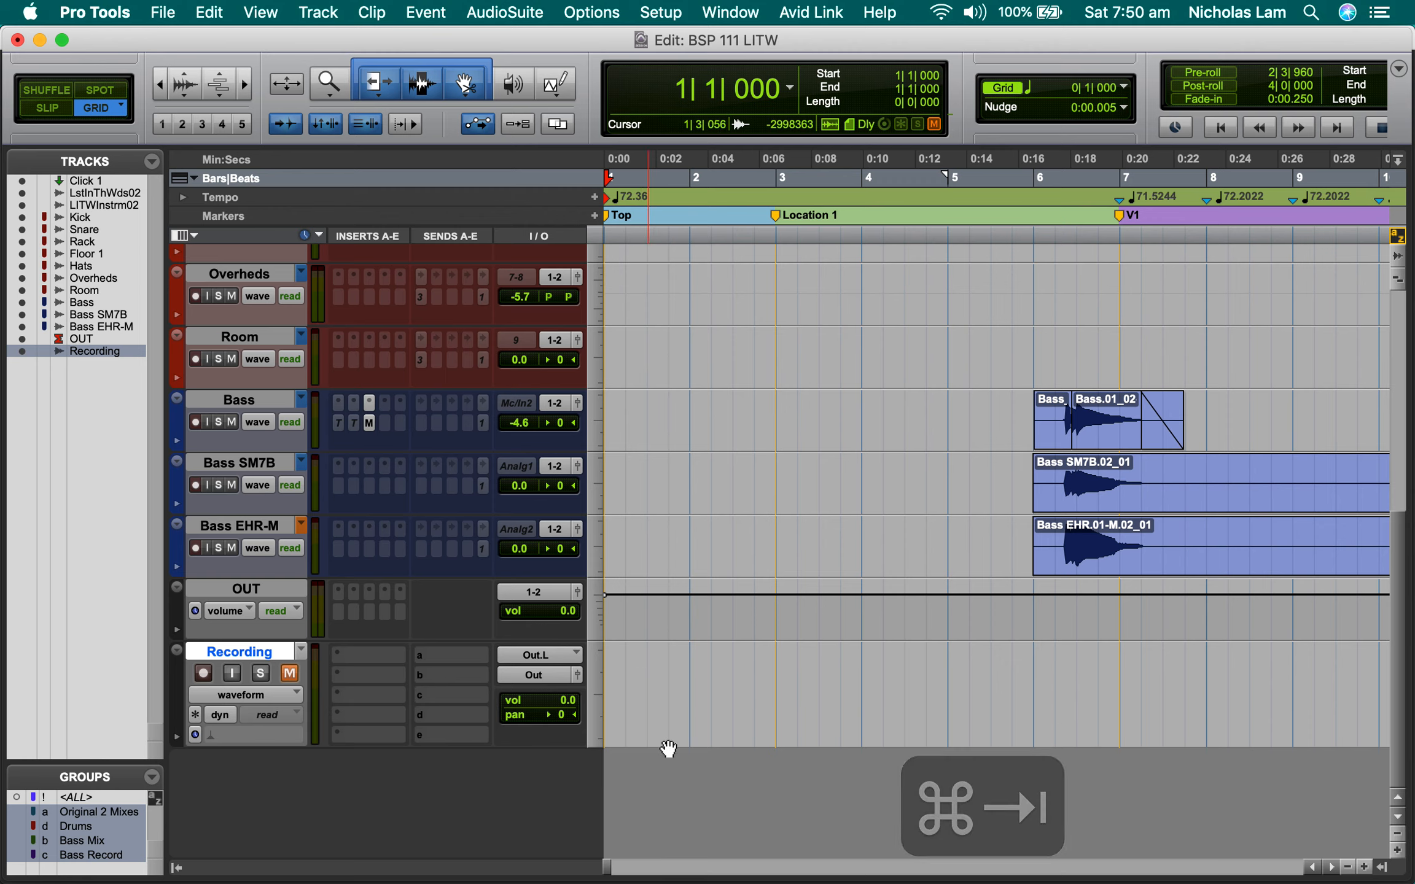
{"action": "key", "text": "super+space"}
{"action": "key", "text": "super+space"}
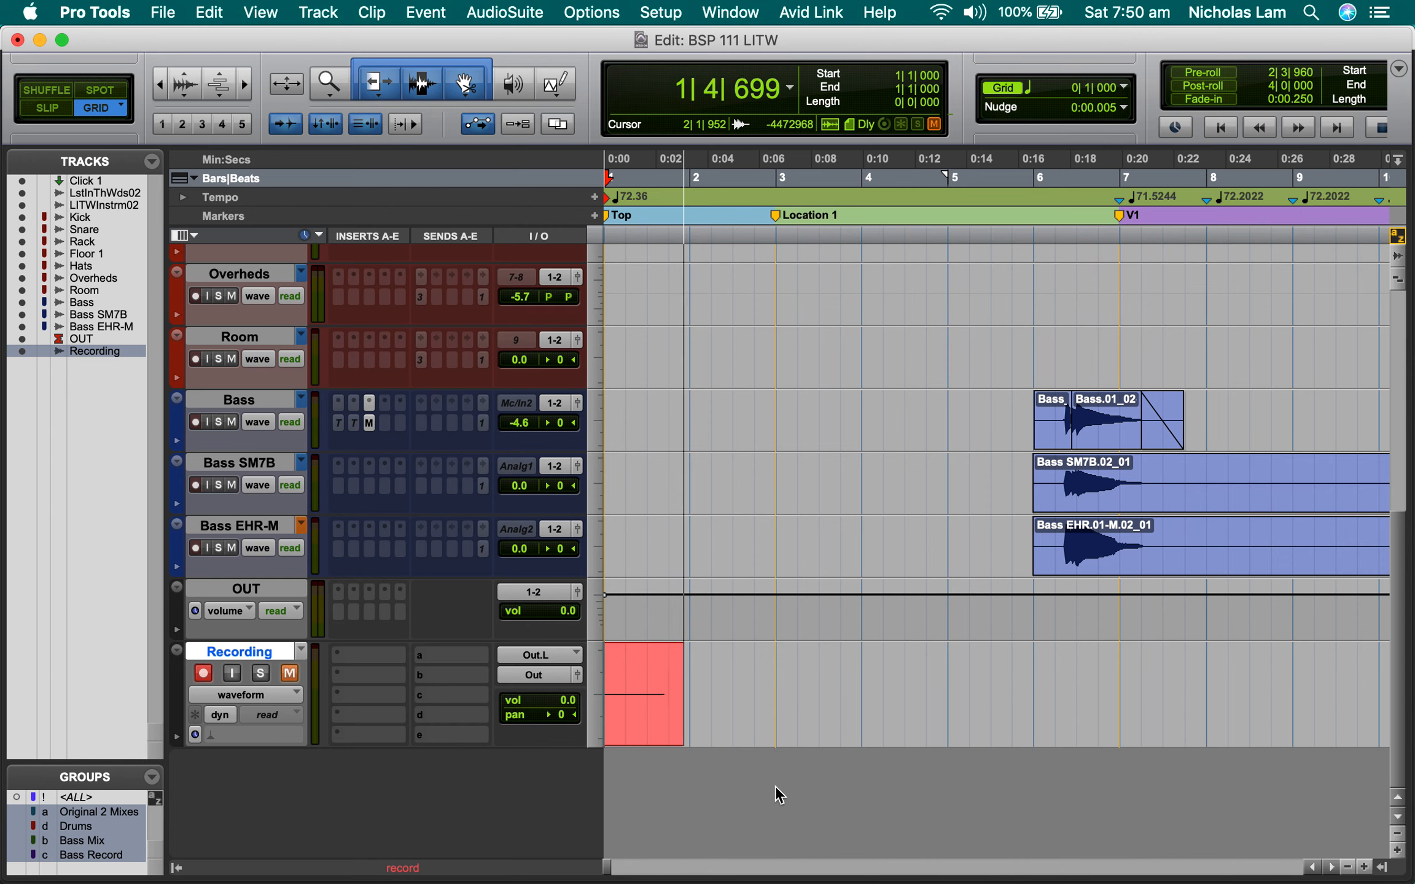
{"action": "key", "text": "space"}
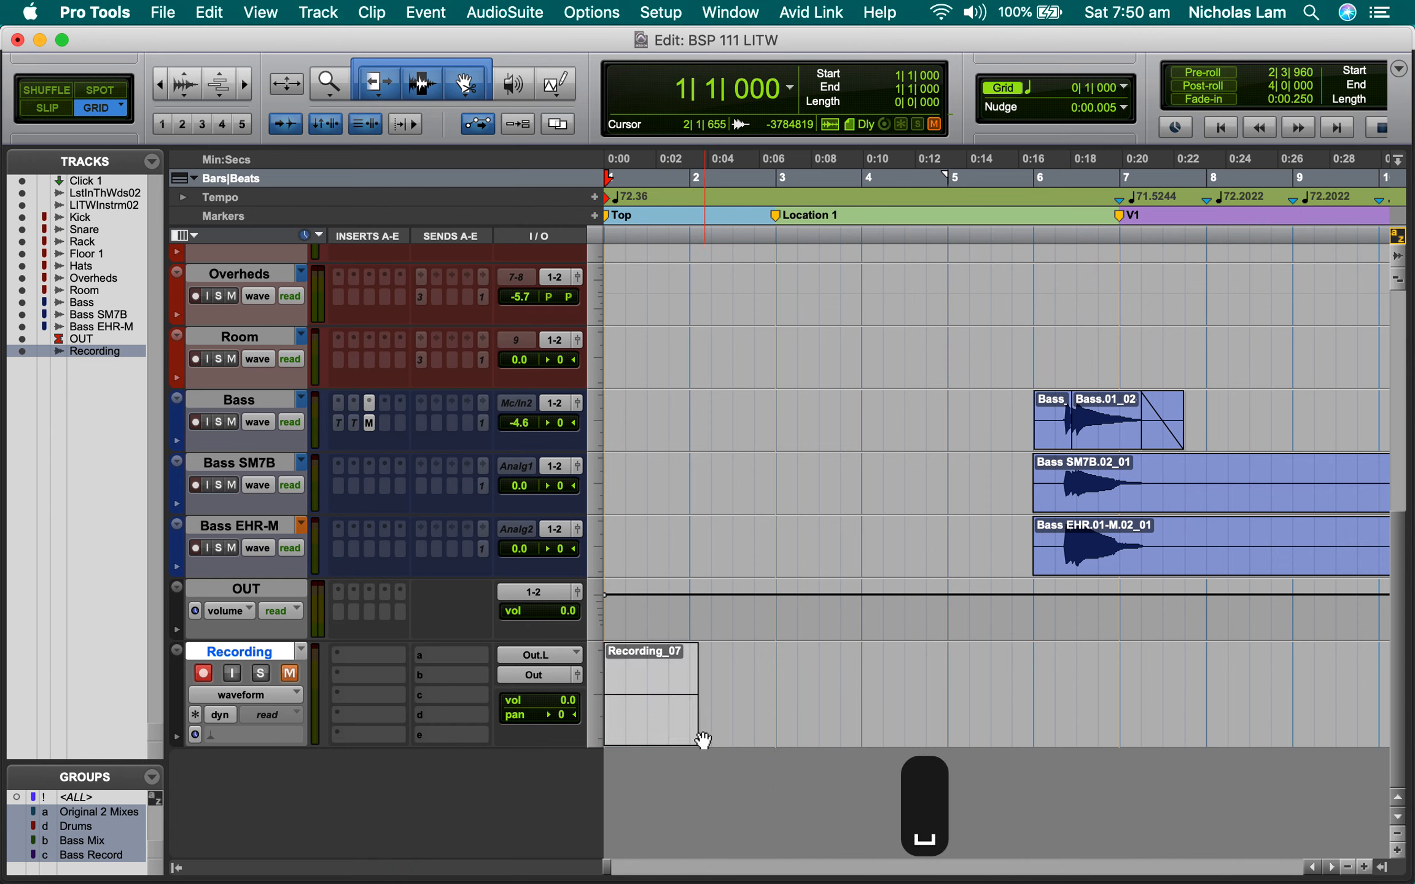
{"action": "left_click", "coordinate": [711, 682]}
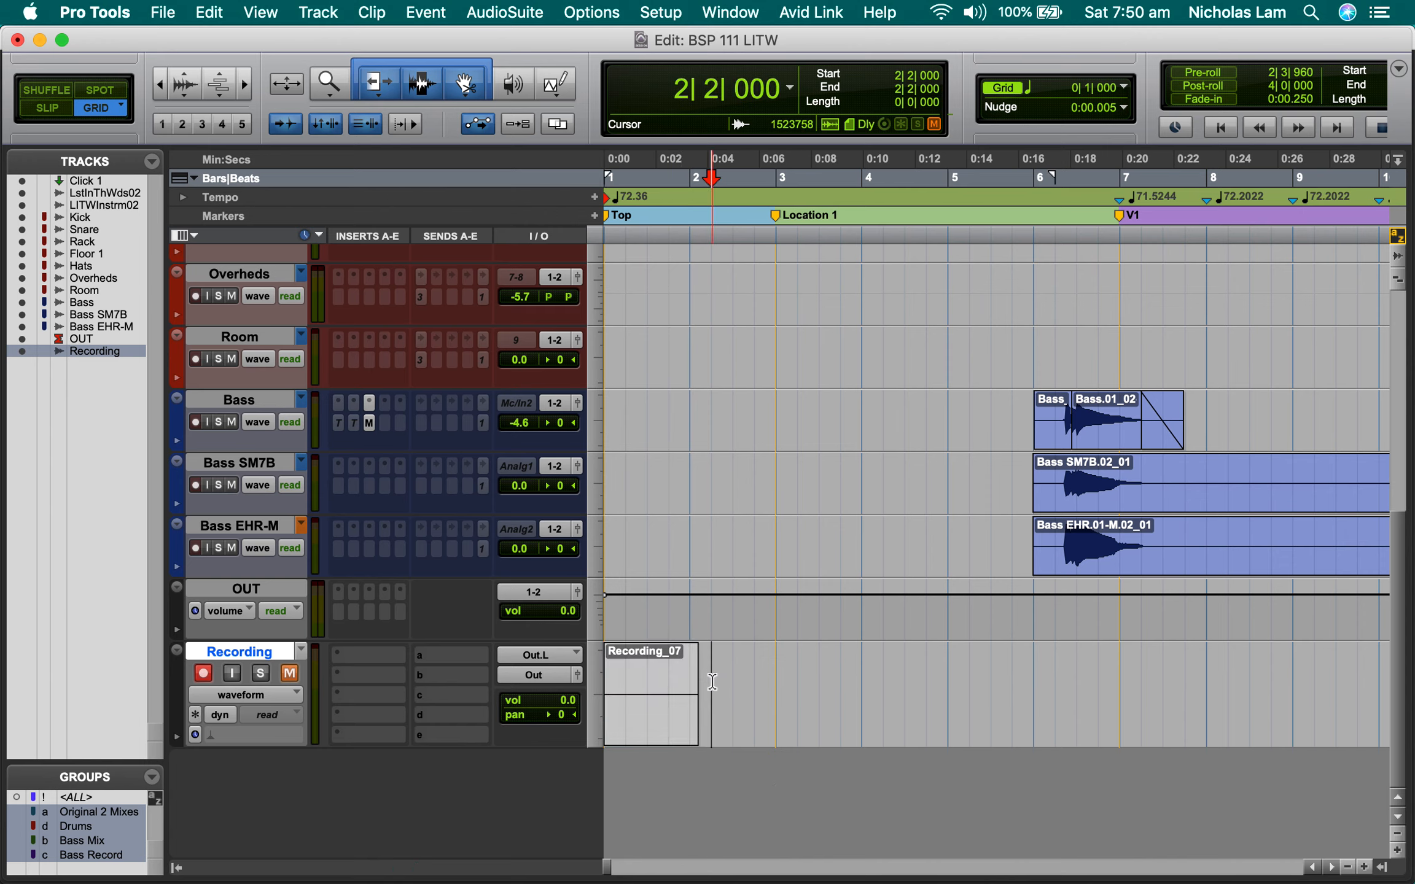
- Switch to Finder and select the new take's Recording_07.wav file in the Audio Files folder
{"action": "key", "text": "super+Tab"}
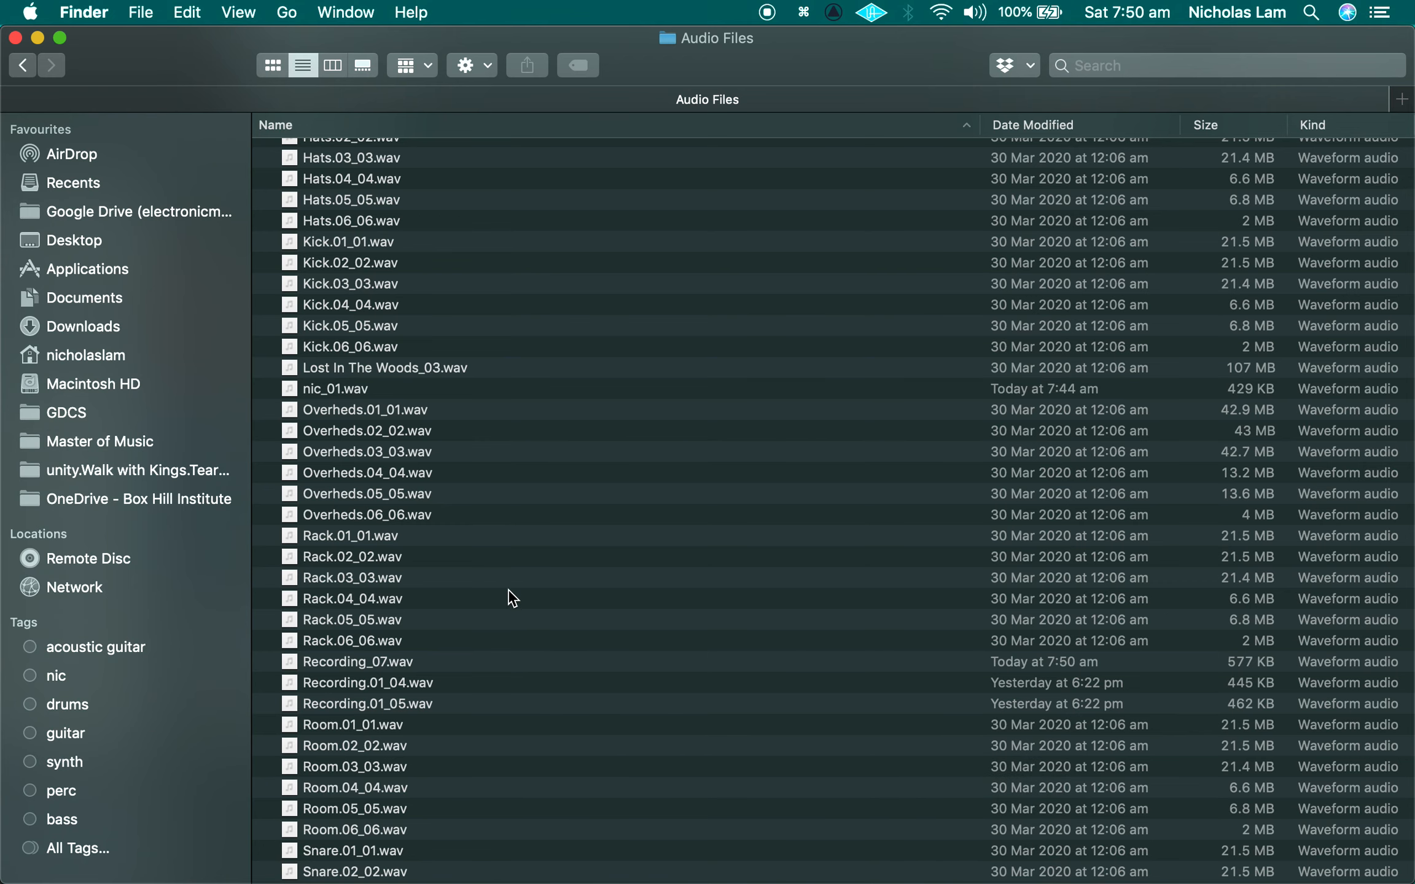
{"action": "left_click", "coordinate": [453, 660]}
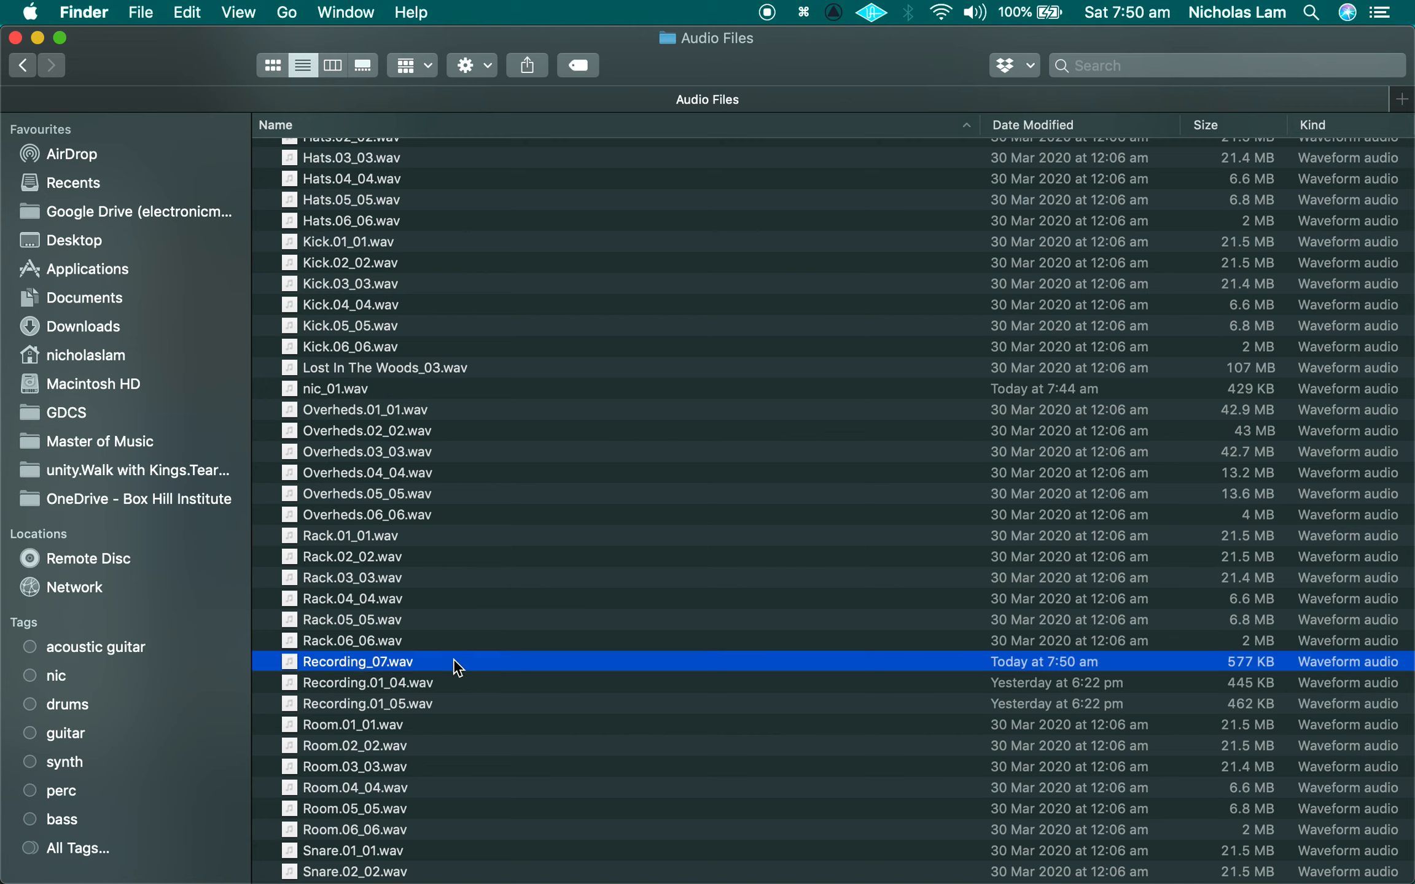
- Switch to Pro Tools and delete the recorded clip from the Recording track
{"action": "key", "text": "super+Tab"}
{"action": "left_click", "coordinate": [669, 715]}
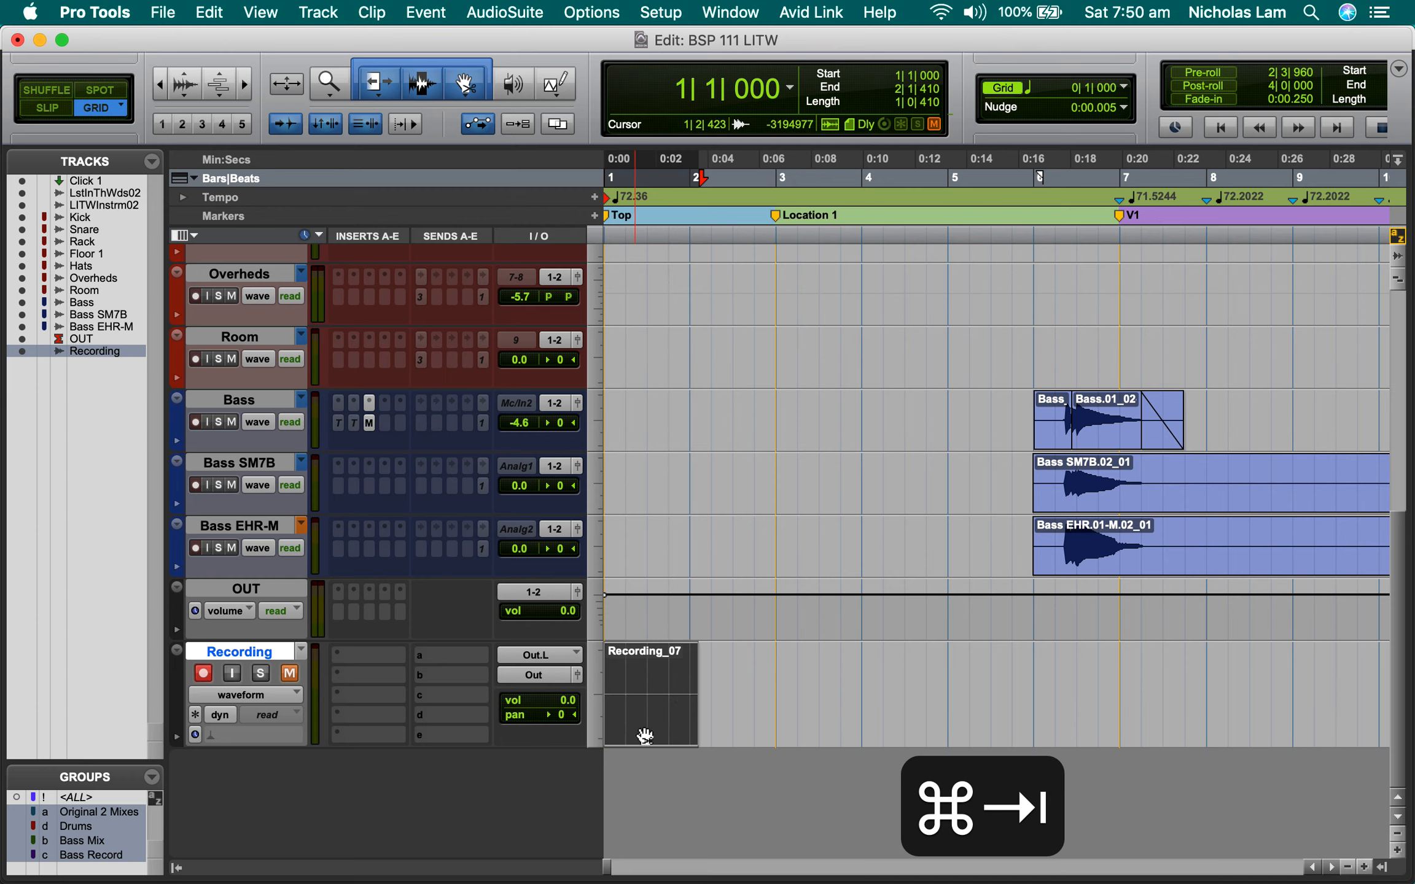
{"action": "key", "text": "BackSpace"}
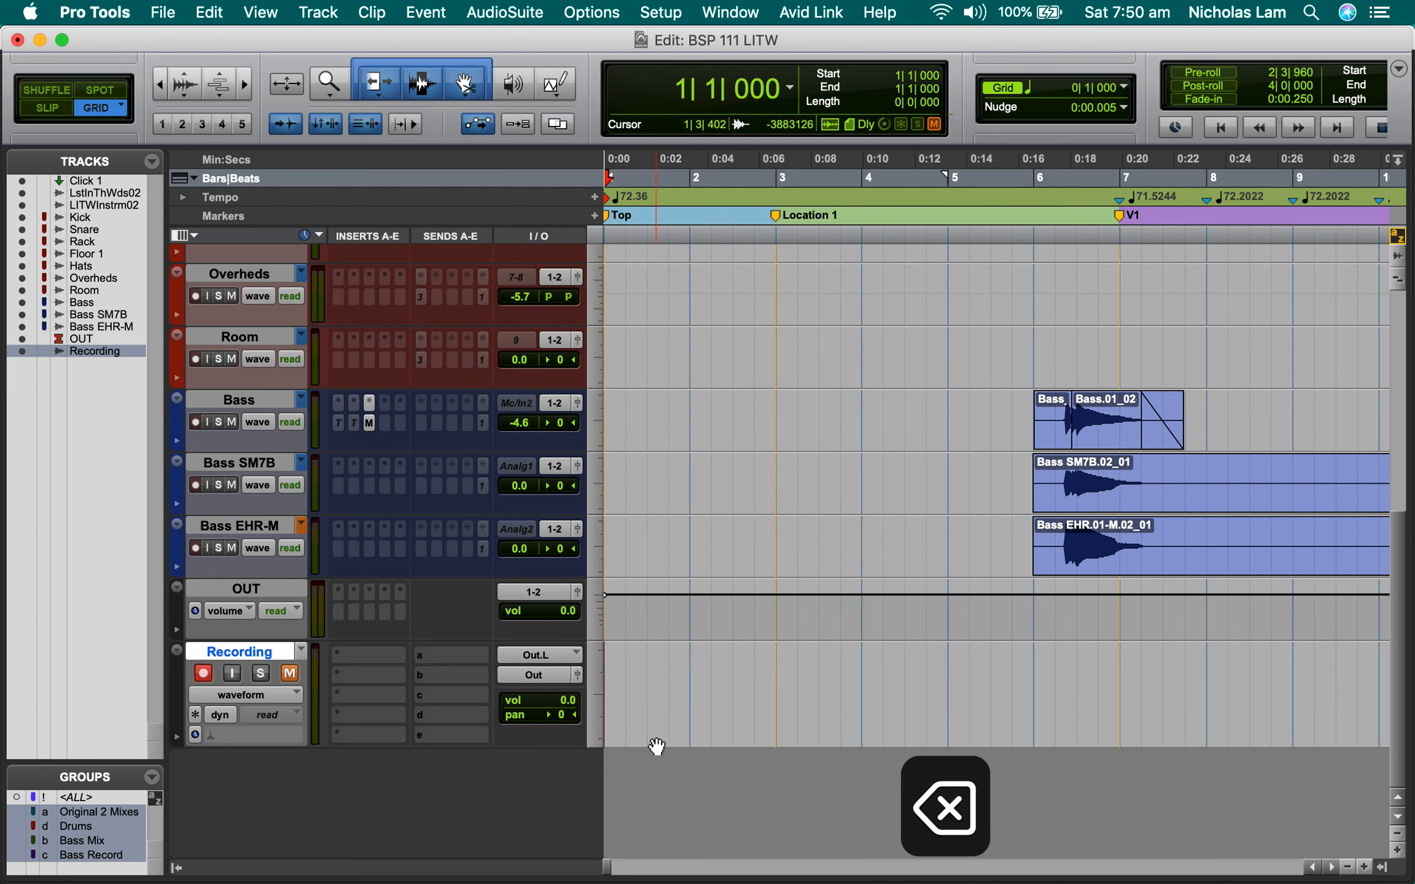
- Close the BSP 111 LITW session without saving its changes
{"action": "left_click", "coordinate": [163, 12]}
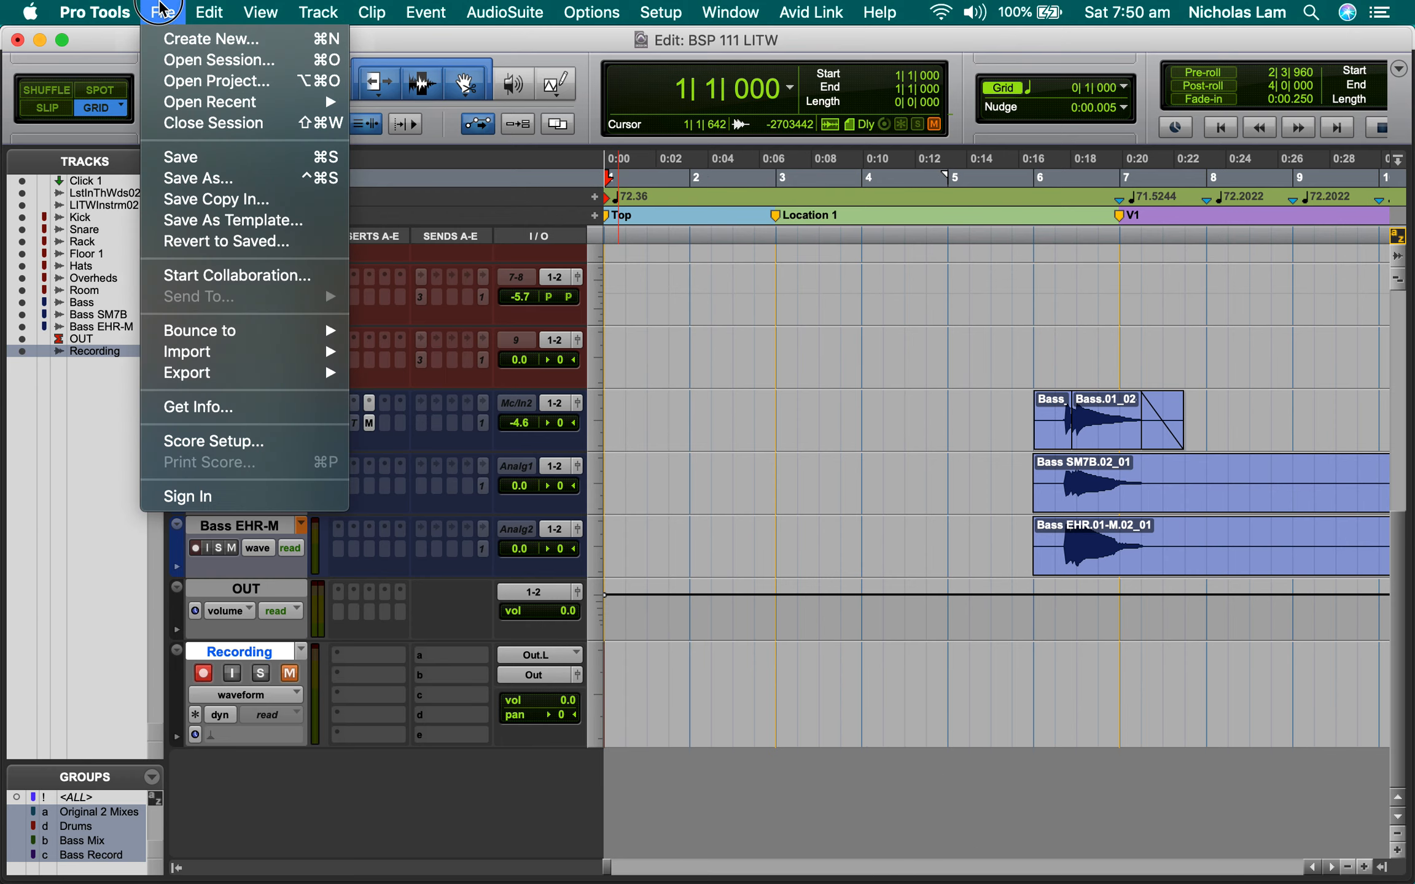
{"action": "left_click", "coordinate": [209, 125]}
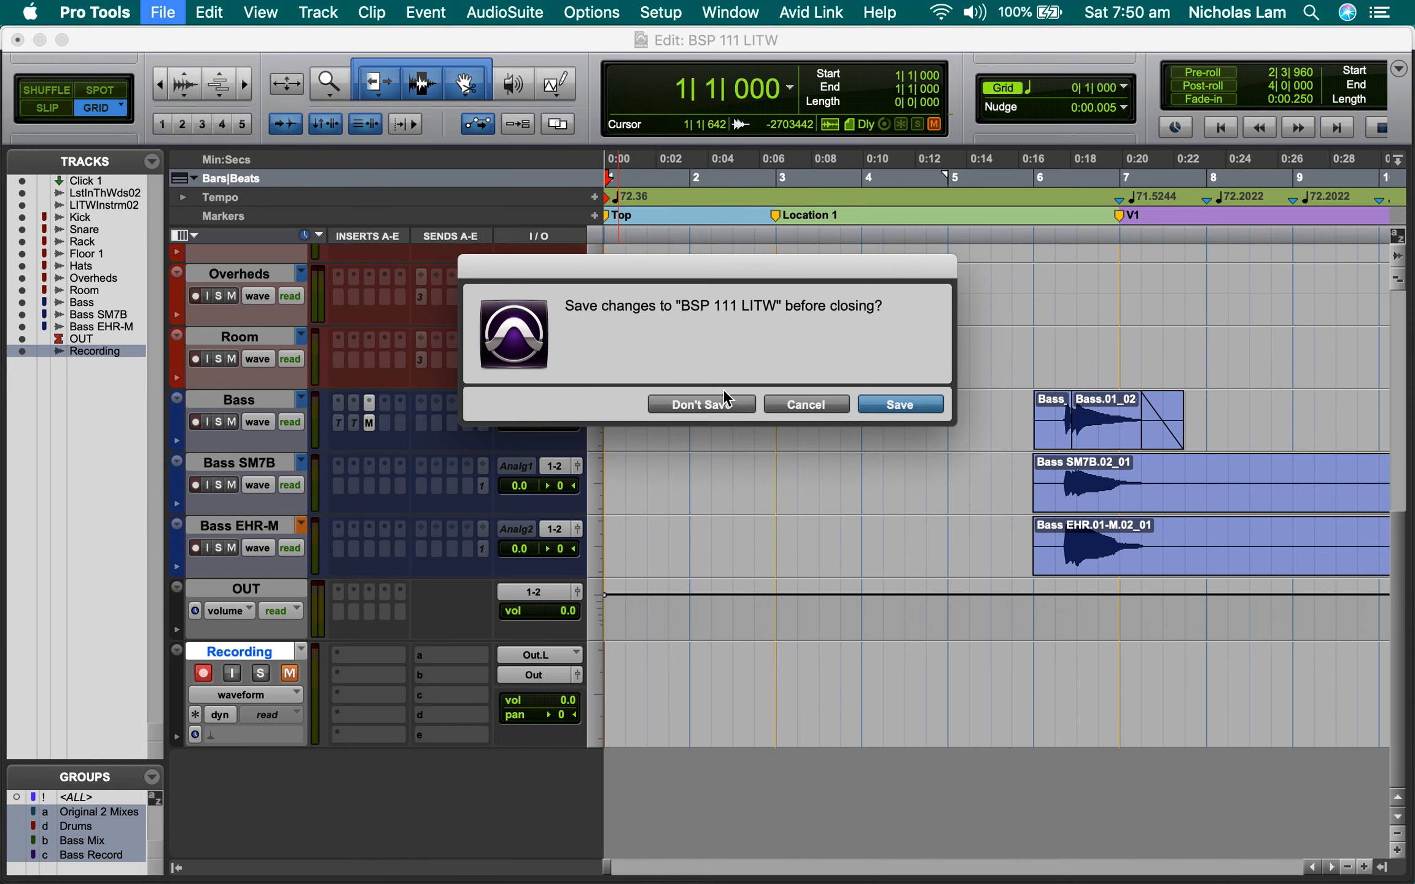
{"action": "left_click", "coordinate": [727, 404]}
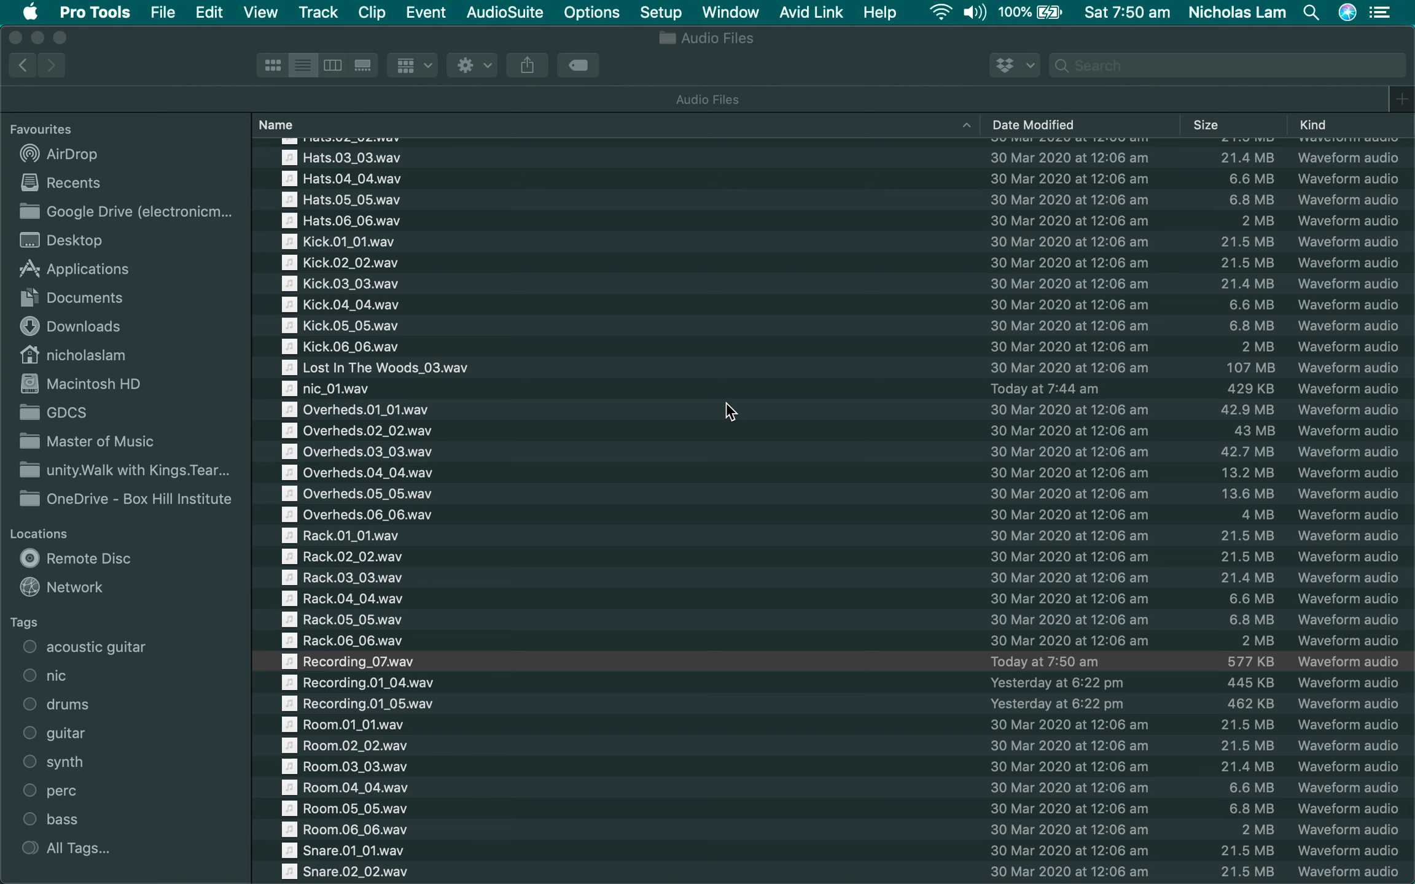
- Permanently delete Recording_07.wav from the Audio Files folder in Finder, emptying the Bin
{"action": "left_click", "coordinate": [383, 502]}
{"action": "left_click", "coordinate": [383, 697]}
{"action": "left_click", "coordinate": [372, 662]}
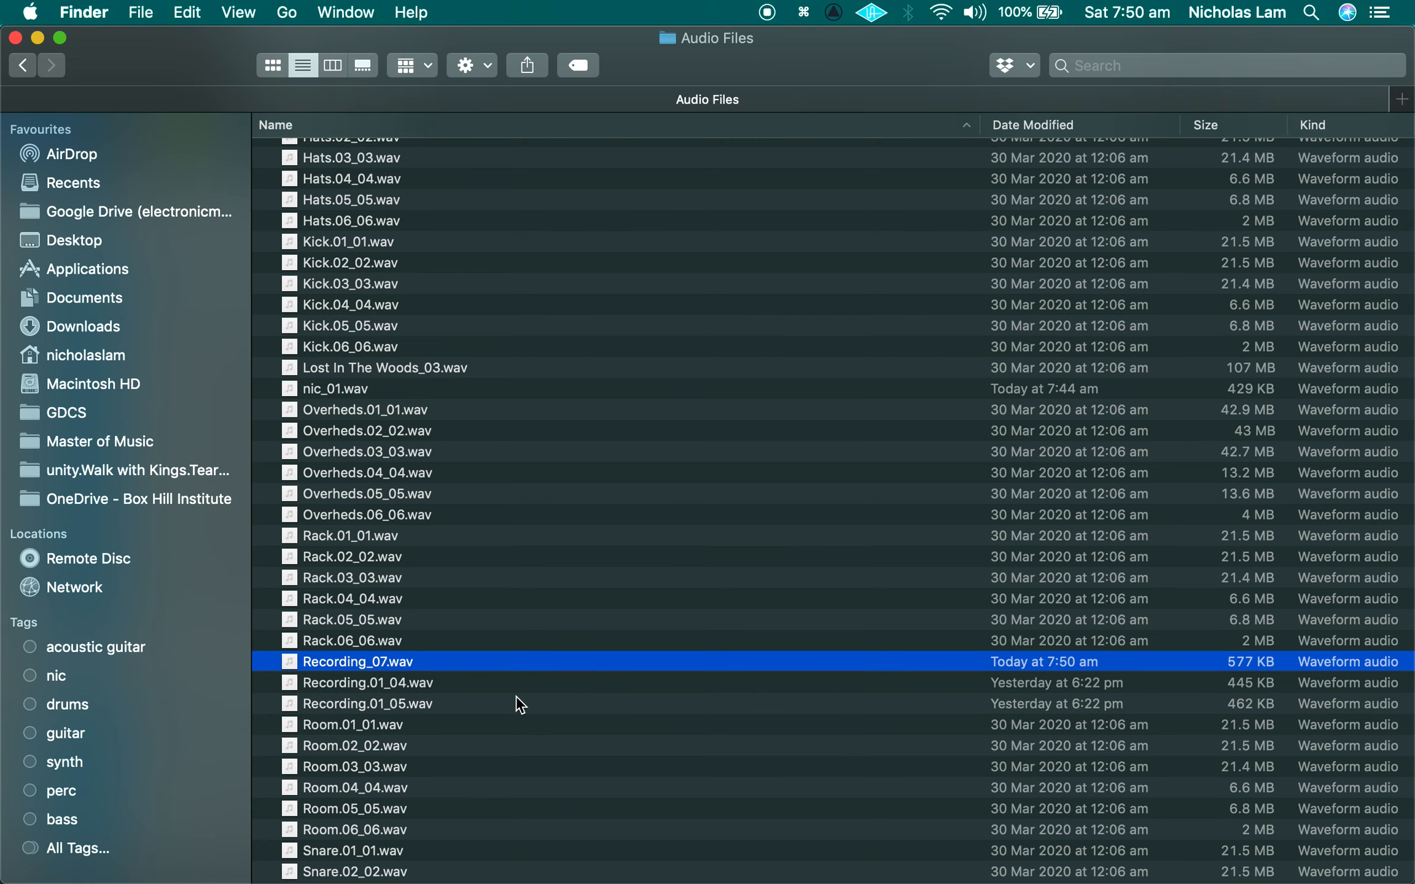
{"action": "key", "text": "super+BackSpace"}
{"action": "key", "text": "shift+super+BackSpace"}
{"action": "key", "text": "Return"}
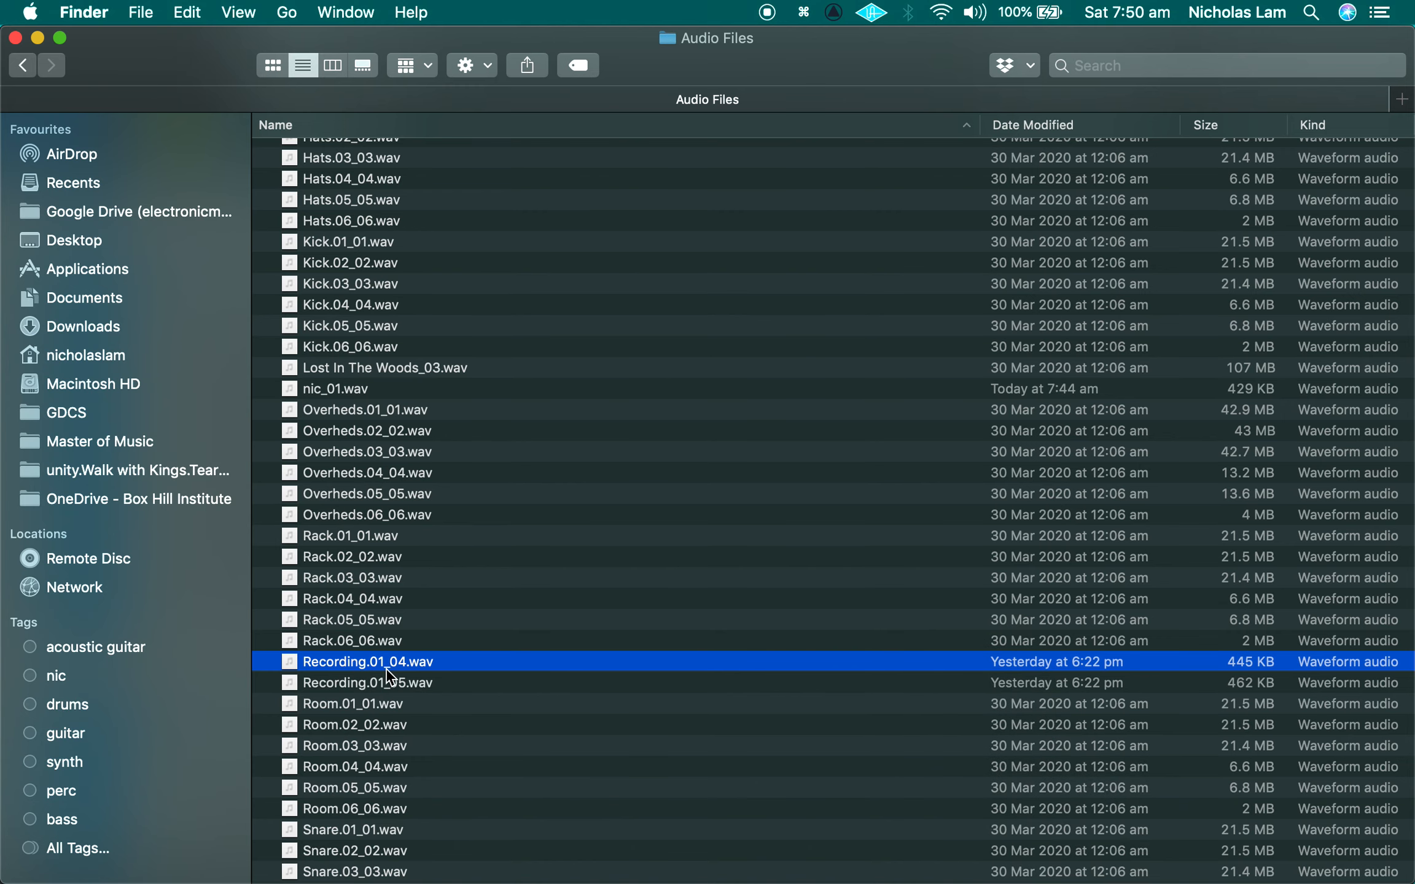
- Switch to Pro Tools and open the recent session BSP 111 LITW Drum Comp
{"action": "key", "text": "super+Tab"}
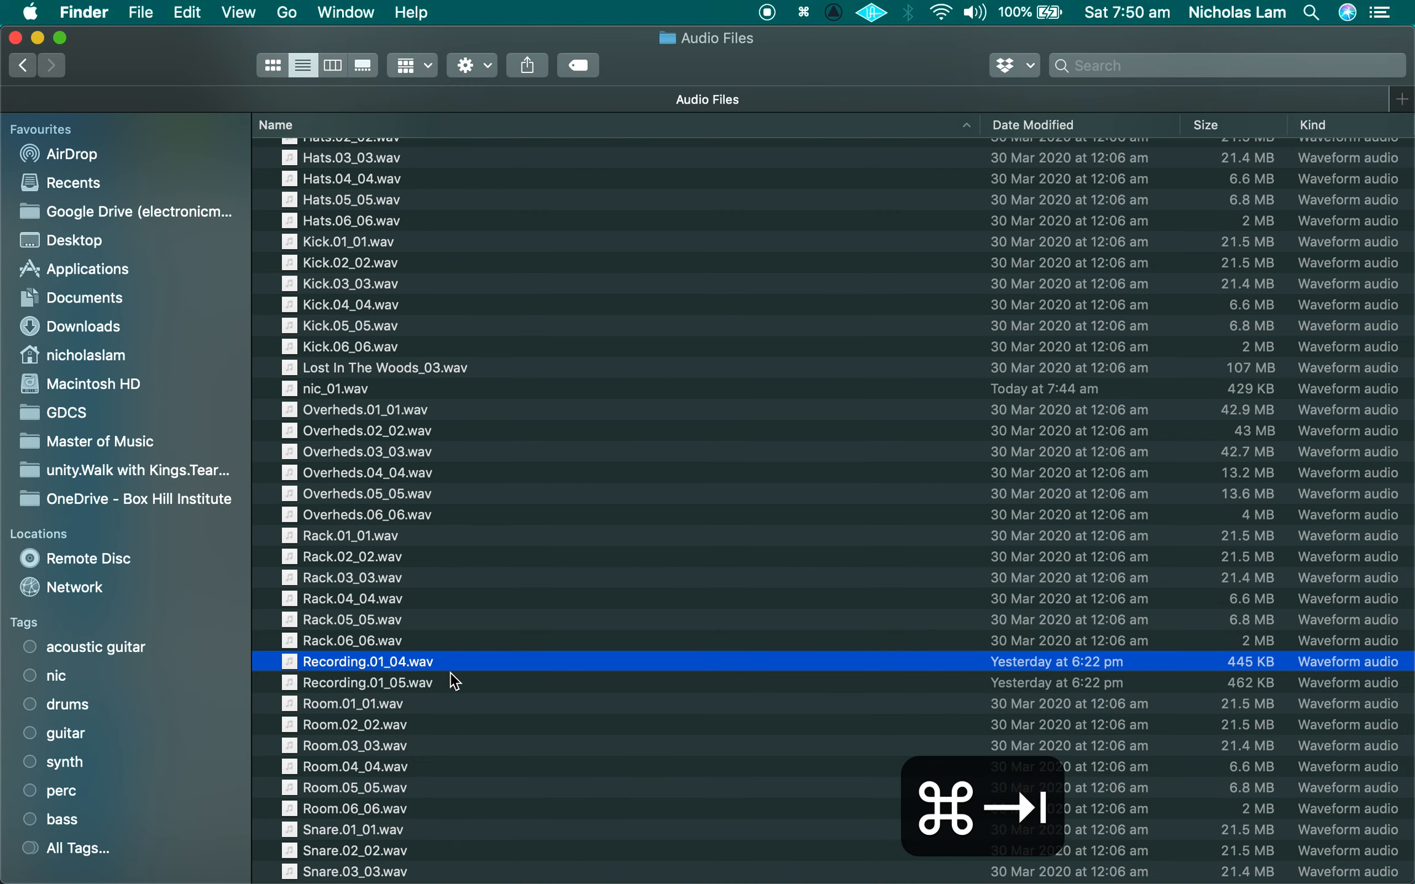
{"action": "key", "text": "super+Tab"}
{"action": "key", "text": "super+Tab"}
{"action": "key", "text": "super+Tab"}
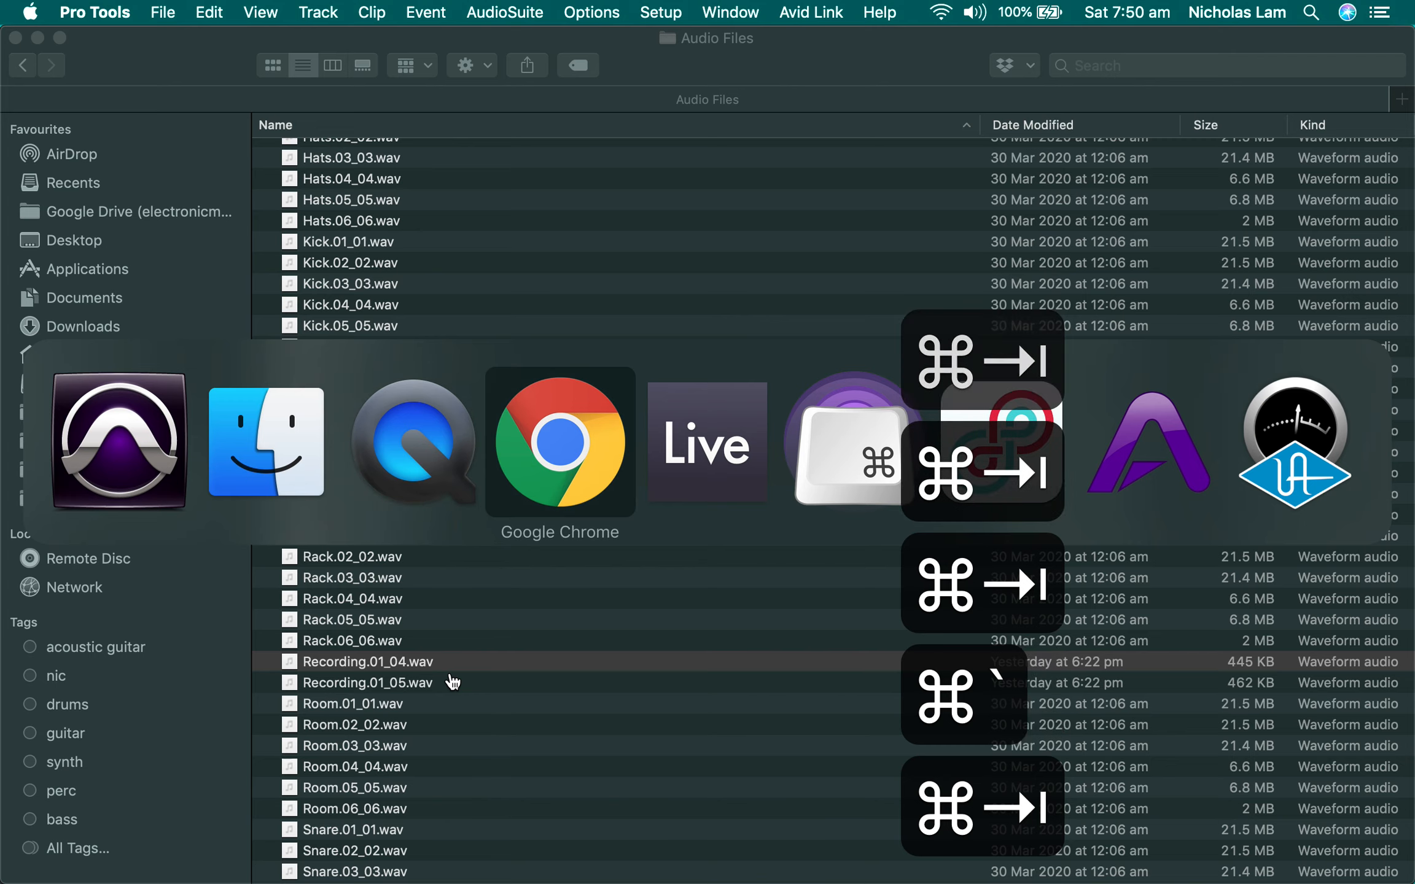
{"action": "key", "text": "super+grave"}
{"action": "key", "text": "super+grave"}
{"action": "left_click", "coordinate": [109, 8]}
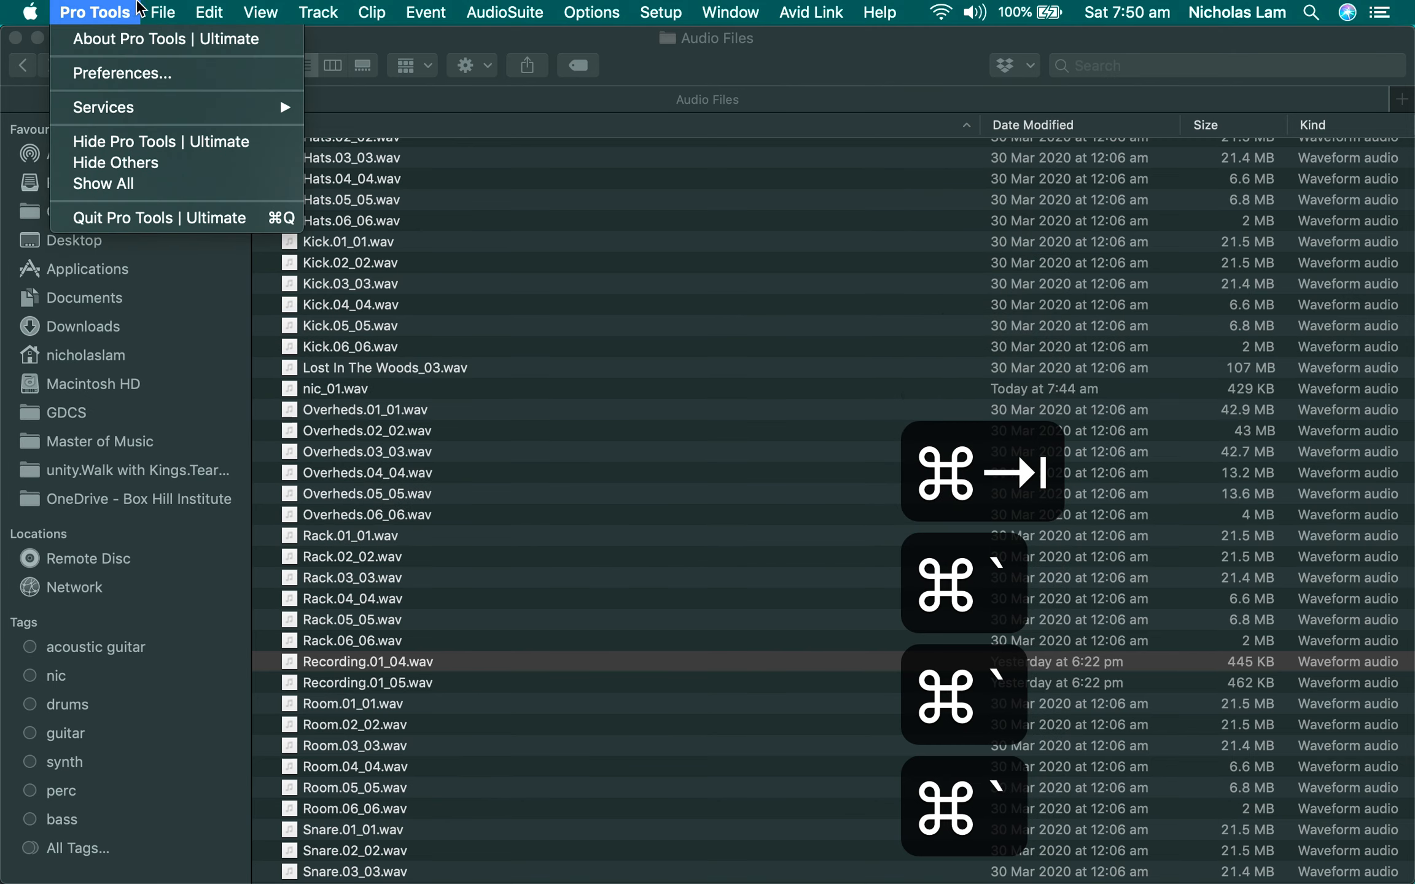
{"action": "mouse_move", "coordinate": [162, 12]}
{"action": "mouse_move", "coordinate": [202, 102]}
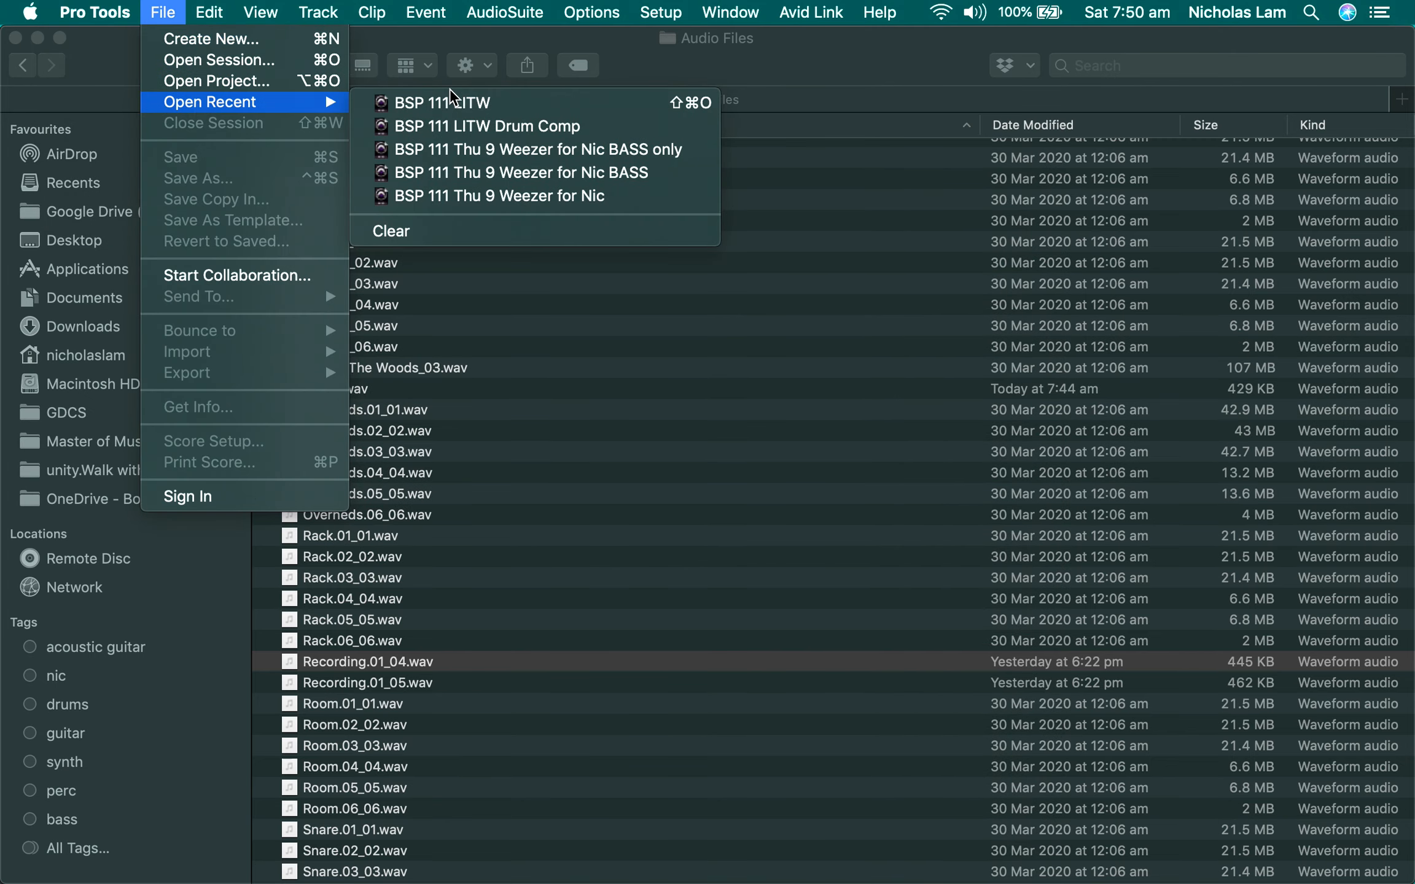
{"action": "left_click", "coordinate": [574, 121]}
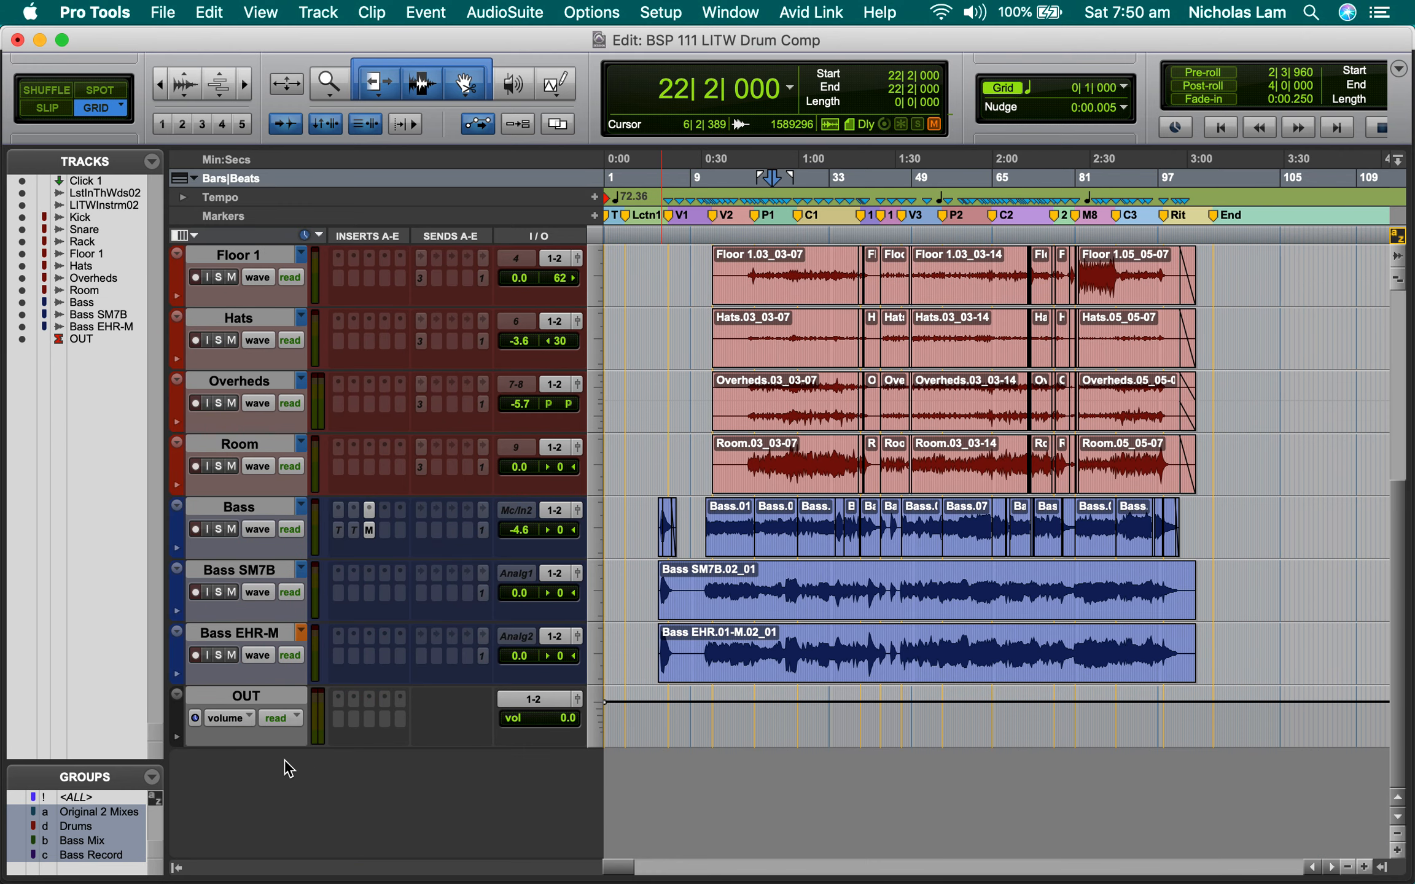
- Create one mono audio track named Recording below the OUT track and switch to Finder to check the existing Recording files
{"action": "left_click", "coordinate": [256, 697]}
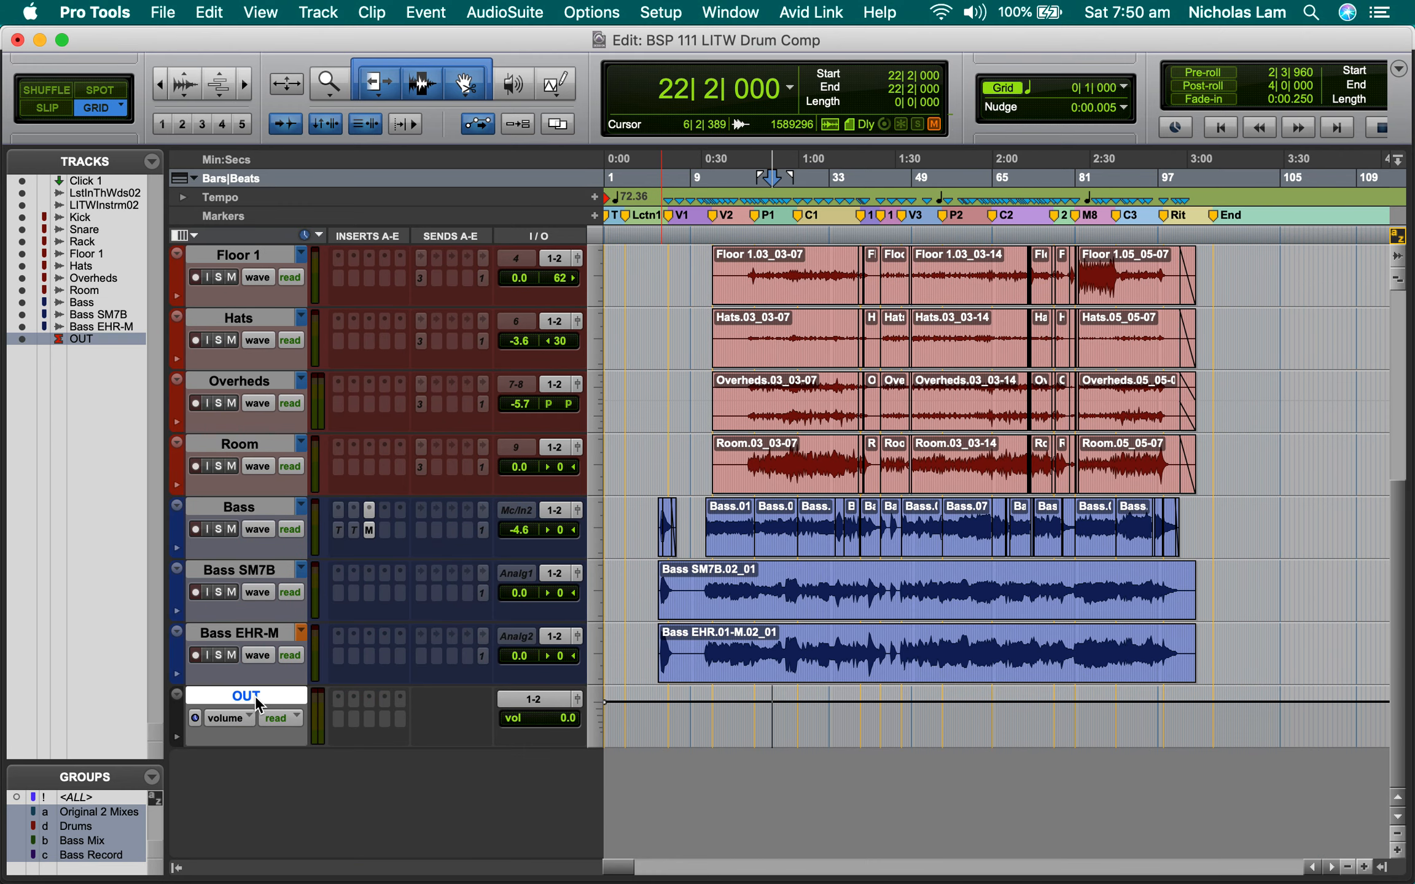
{"action": "key", "text": "shift+super+n"}
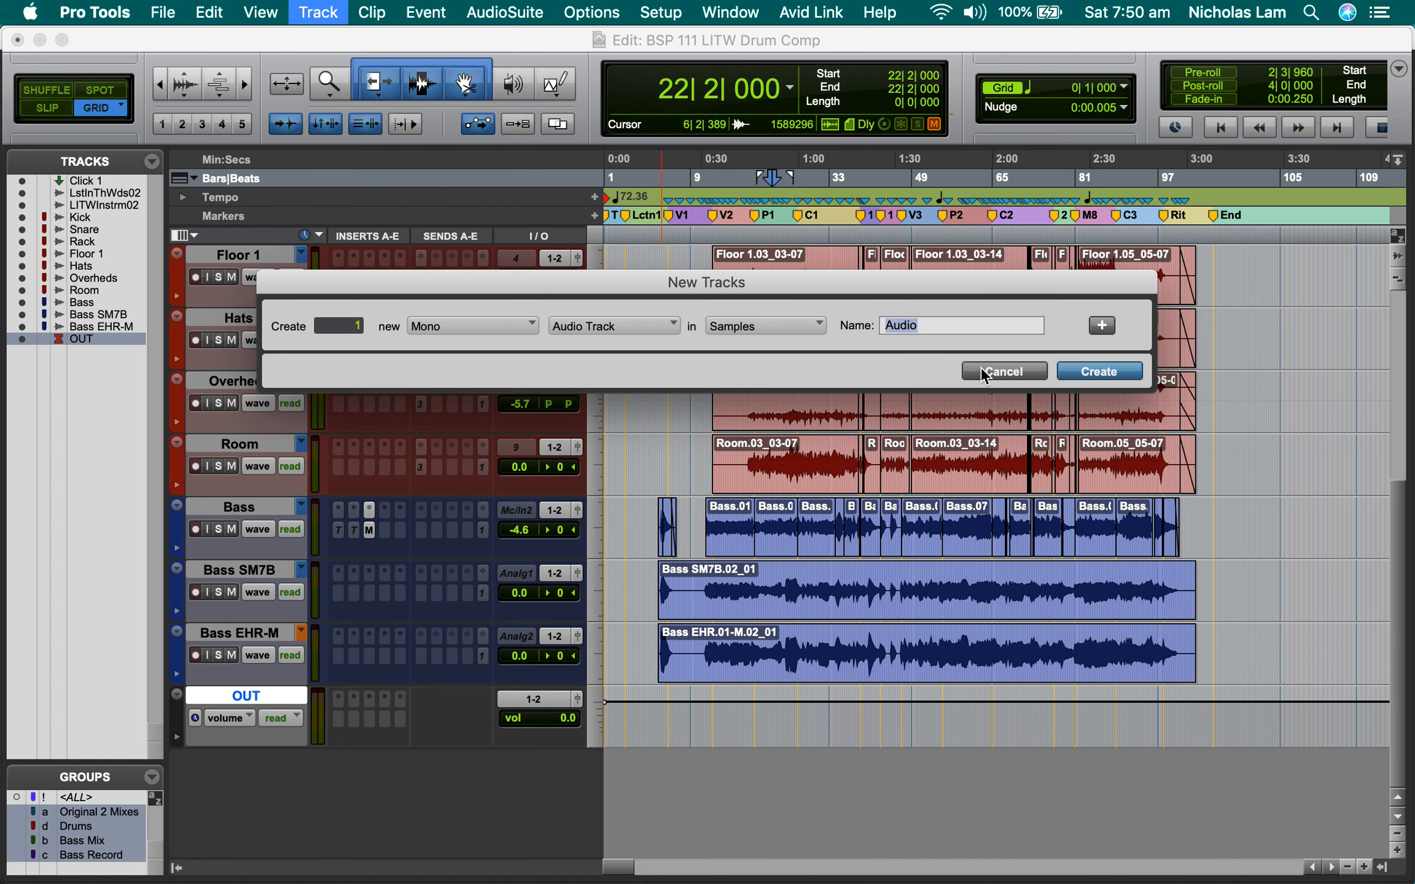
{"action": "type", "text": "Recording"}
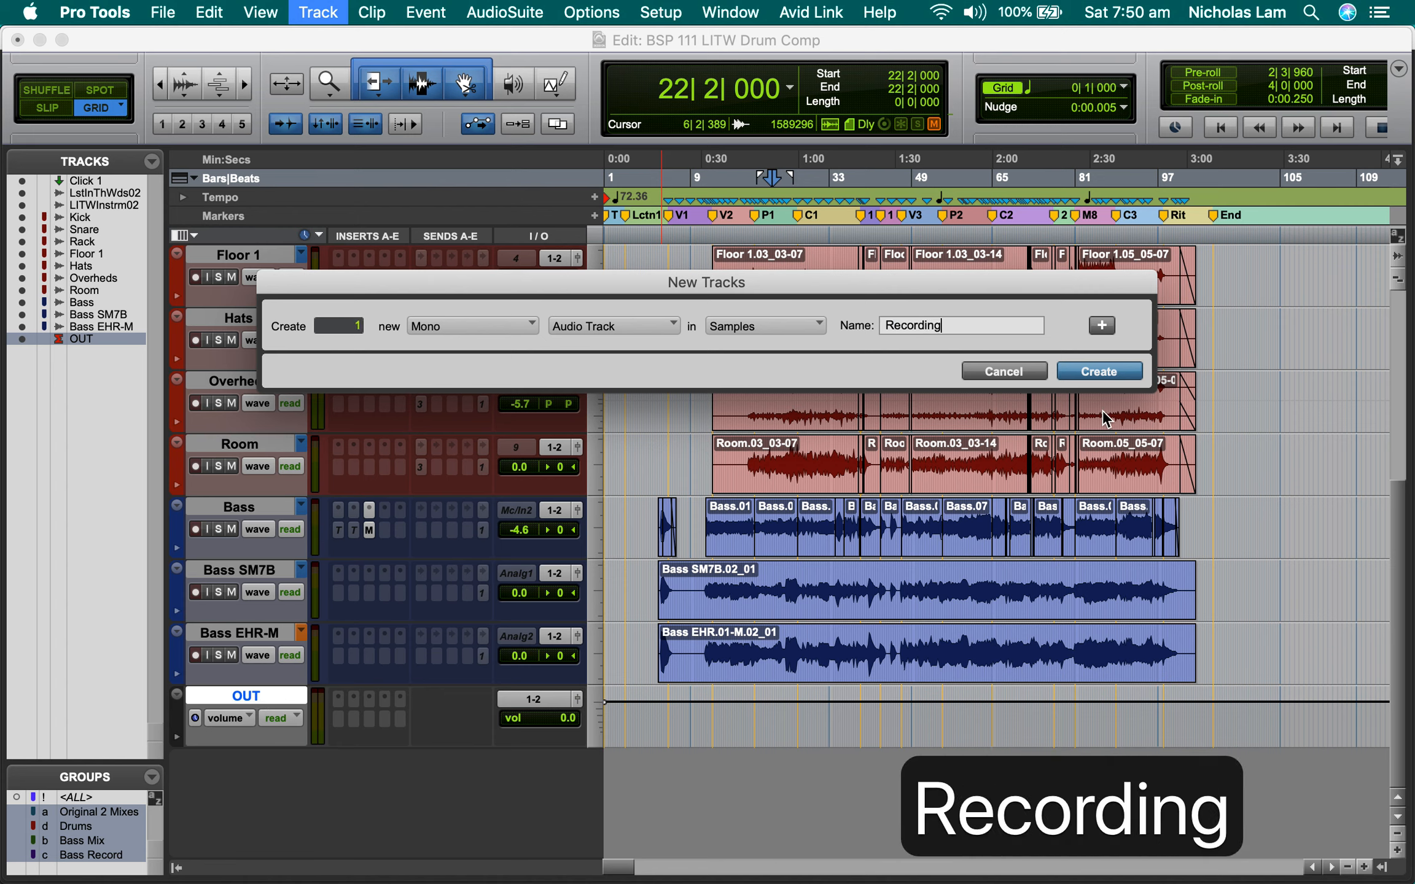
{"action": "left_click", "coordinate": [1100, 372]}
{"action": "key", "text": "super+Tab"}
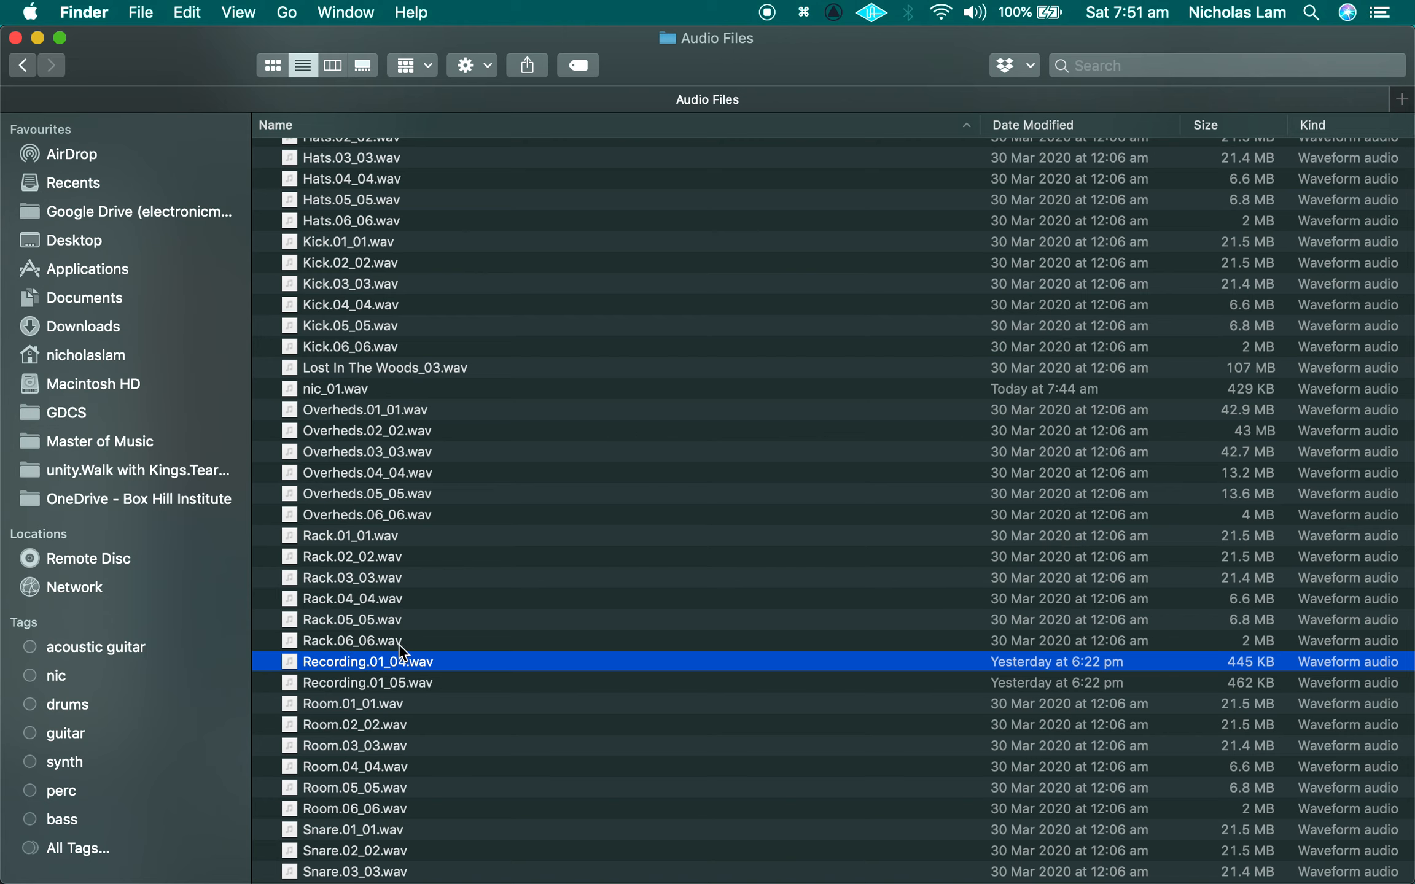
- Switch to Pro Tools, mute the Recording track and set its input to Out.L (Mono)
{"action": "key", "text": "super+Tab"}
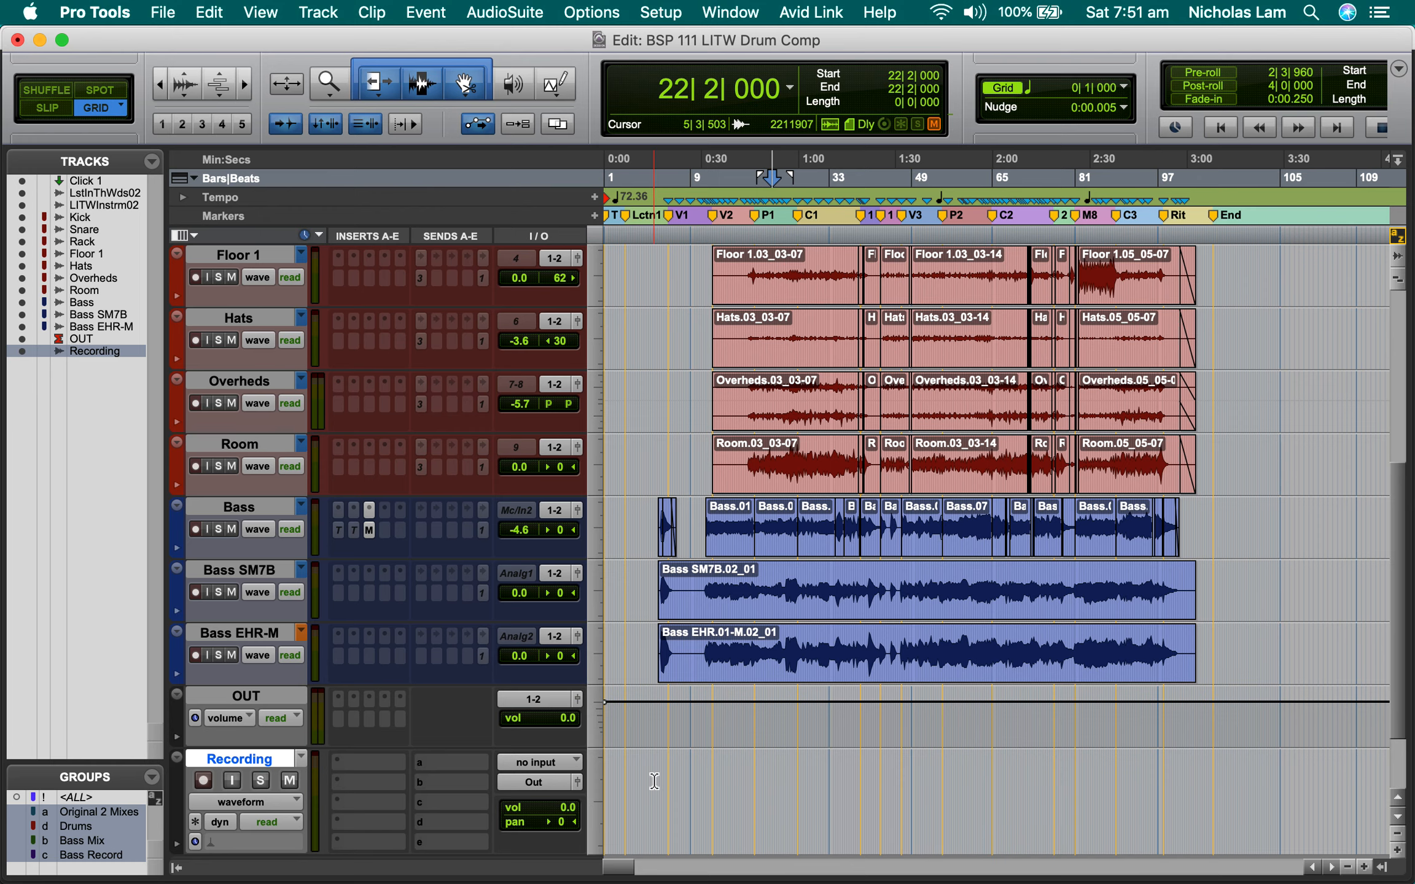
{"action": "key", "text": "super+bracketright"}
{"action": "key", "text": "super+bracketright"}
{"action": "key", "text": "super+bracketright"}
{"action": "key", "text": "super+bracketright"}
{"action": "scroll", "coordinate": [654, 781], "scroll_direction": "left", "scroll_amount": 20}
{"action": "scroll", "coordinate": [654, 779], "scroll_direction": "up", "scroll_amount": 2}
{"action": "scroll", "coordinate": [656, 774], "scroll_direction": "down", "scroll_amount": 5}
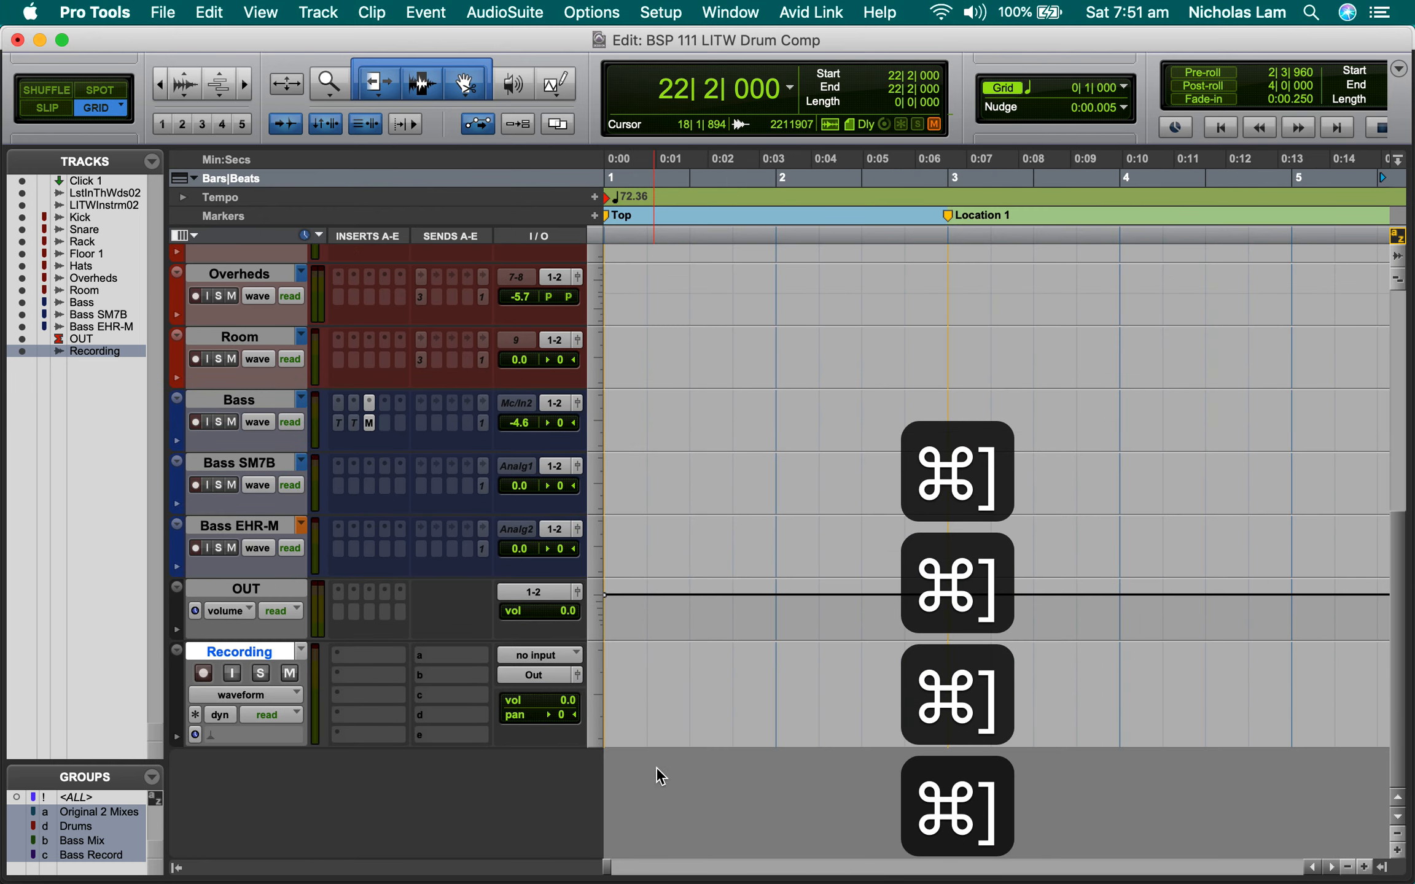
{"action": "left_click", "coordinate": [655, 768]}
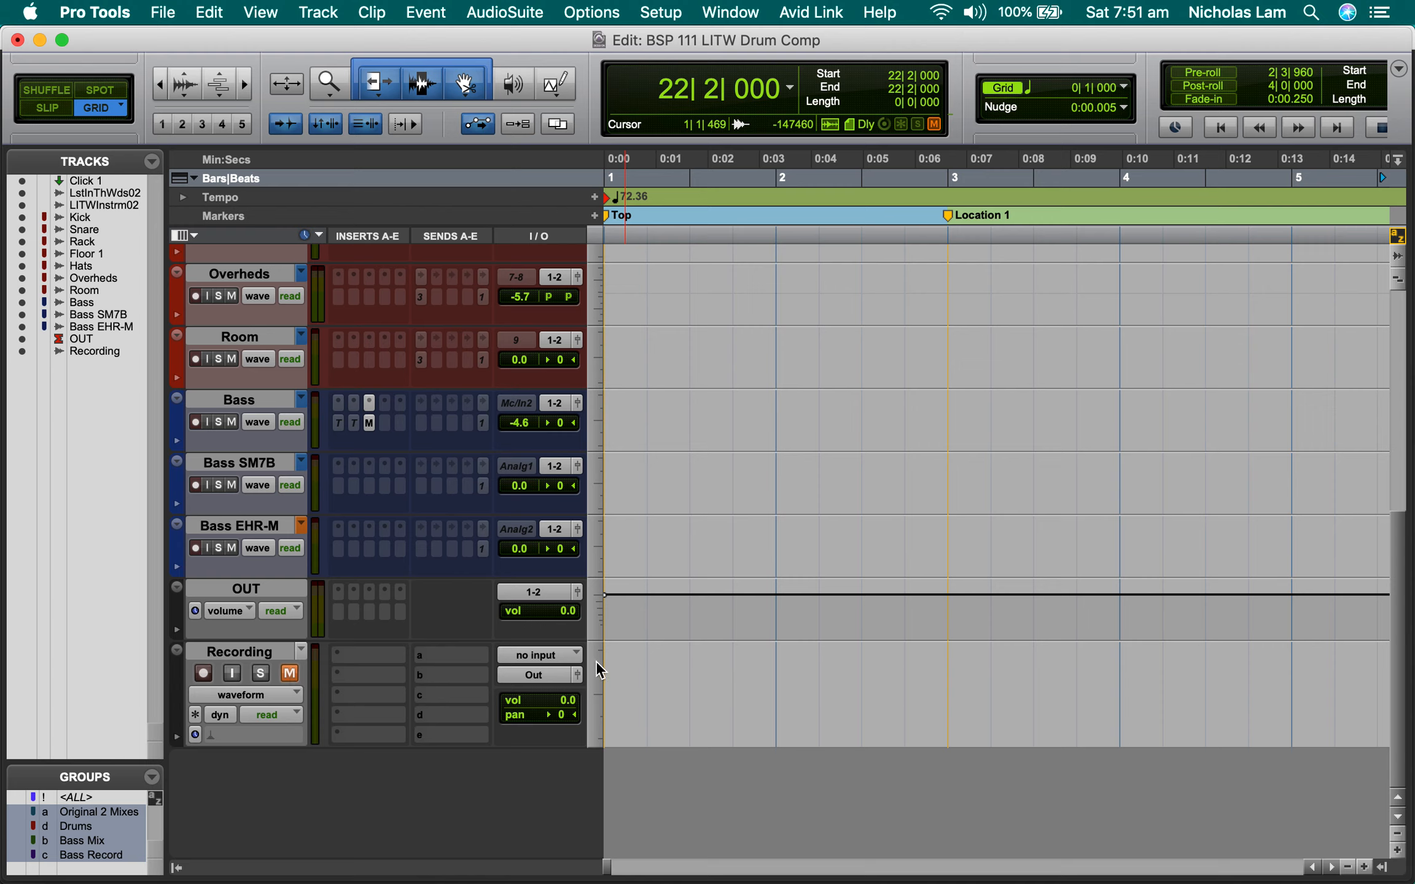
{"action": "left_click", "coordinate": [557, 654]}
{"action": "mouse_move", "coordinate": [594, 654]}
{"action": "left_click", "coordinate": [676, 662]}
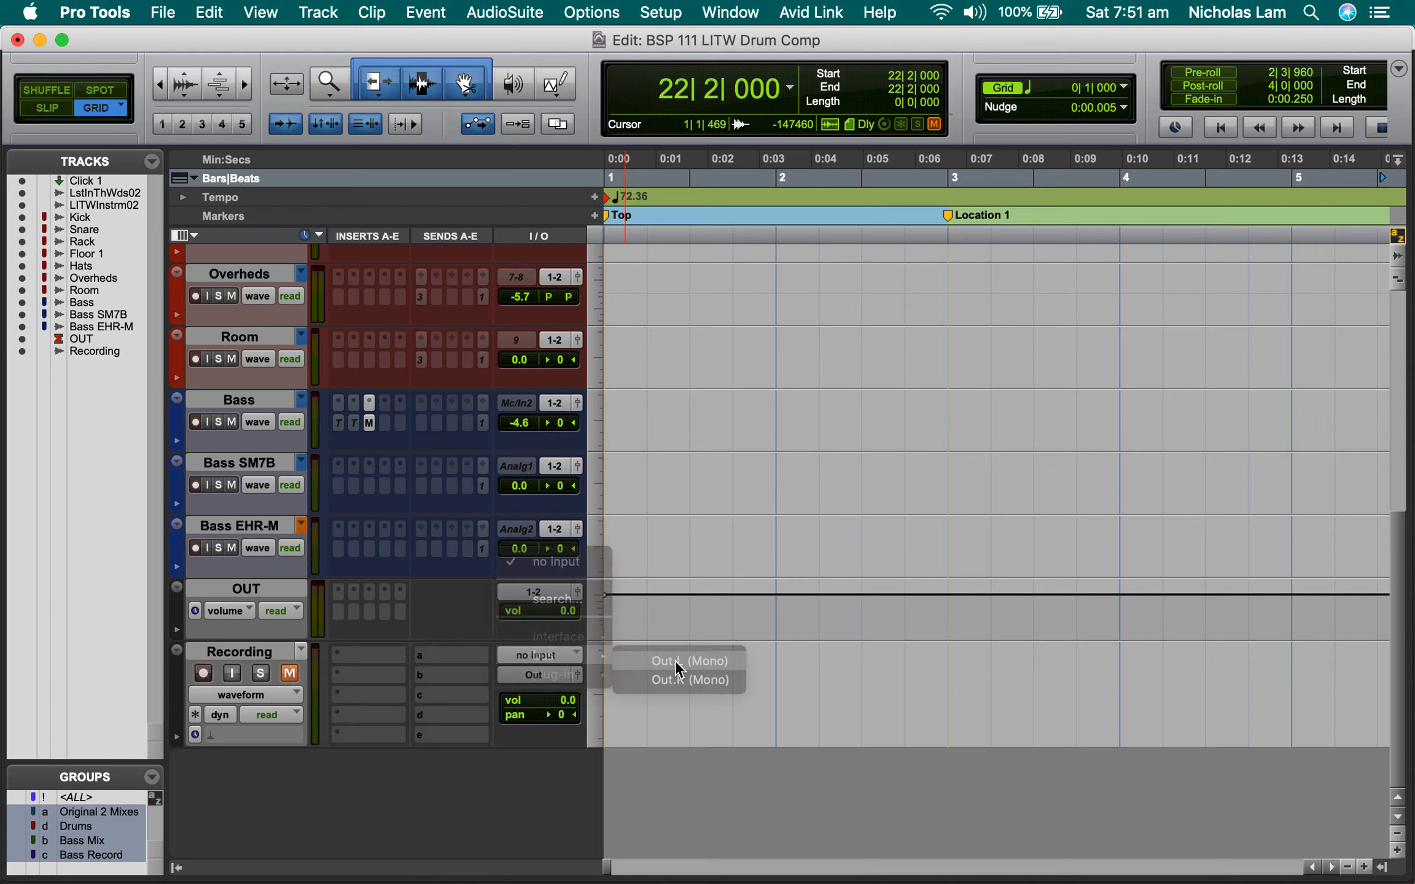
- Record-enable the Recording track and record a take of about one bar starting at 1|1|000
{"action": "left_click", "coordinate": [203, 673]}
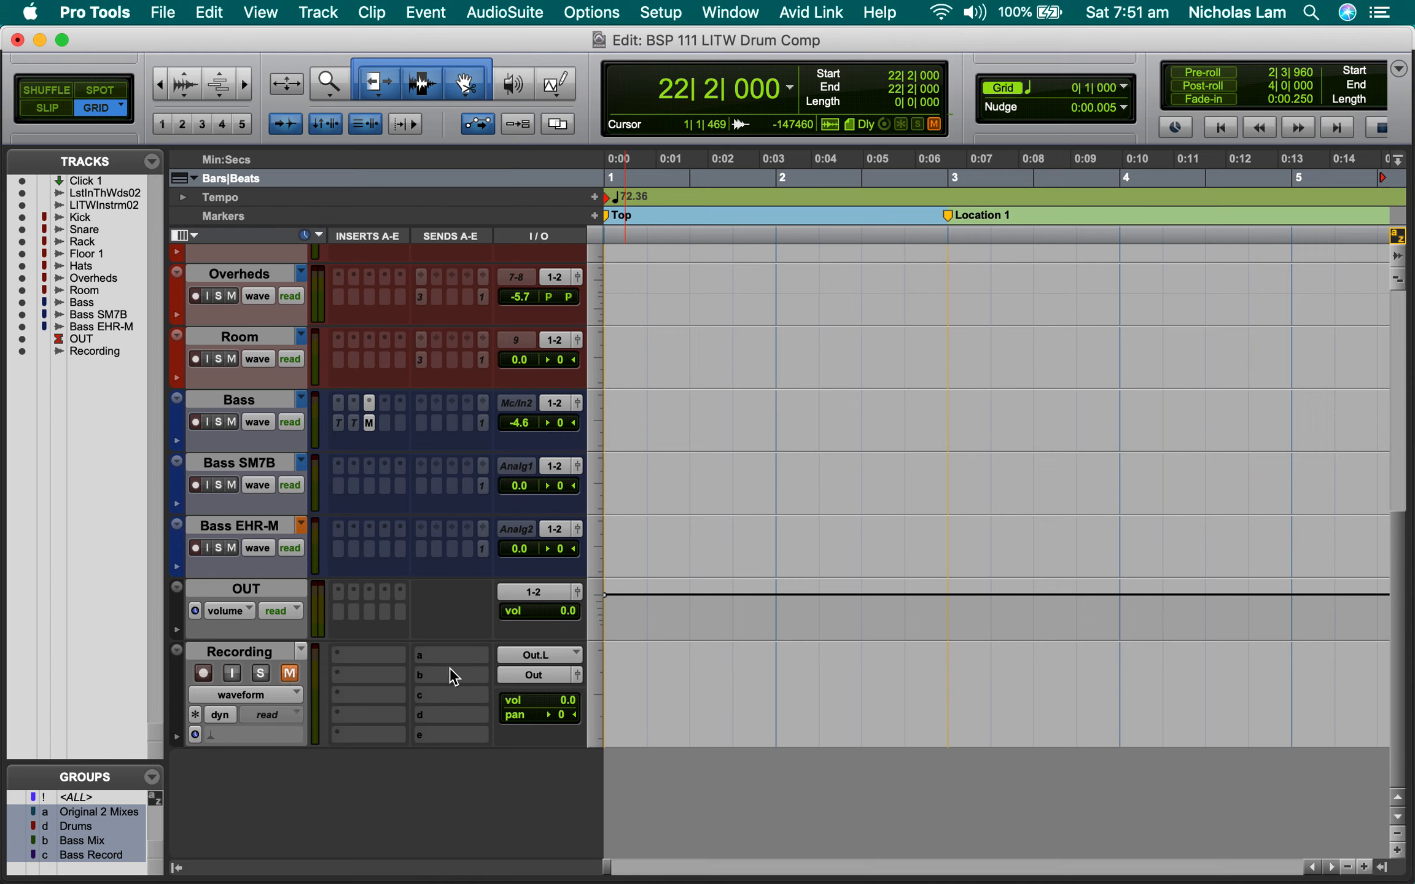
{"action": "left_click", "coordinate": [611, 660]}
{"action": "key", "text": "super+space"}
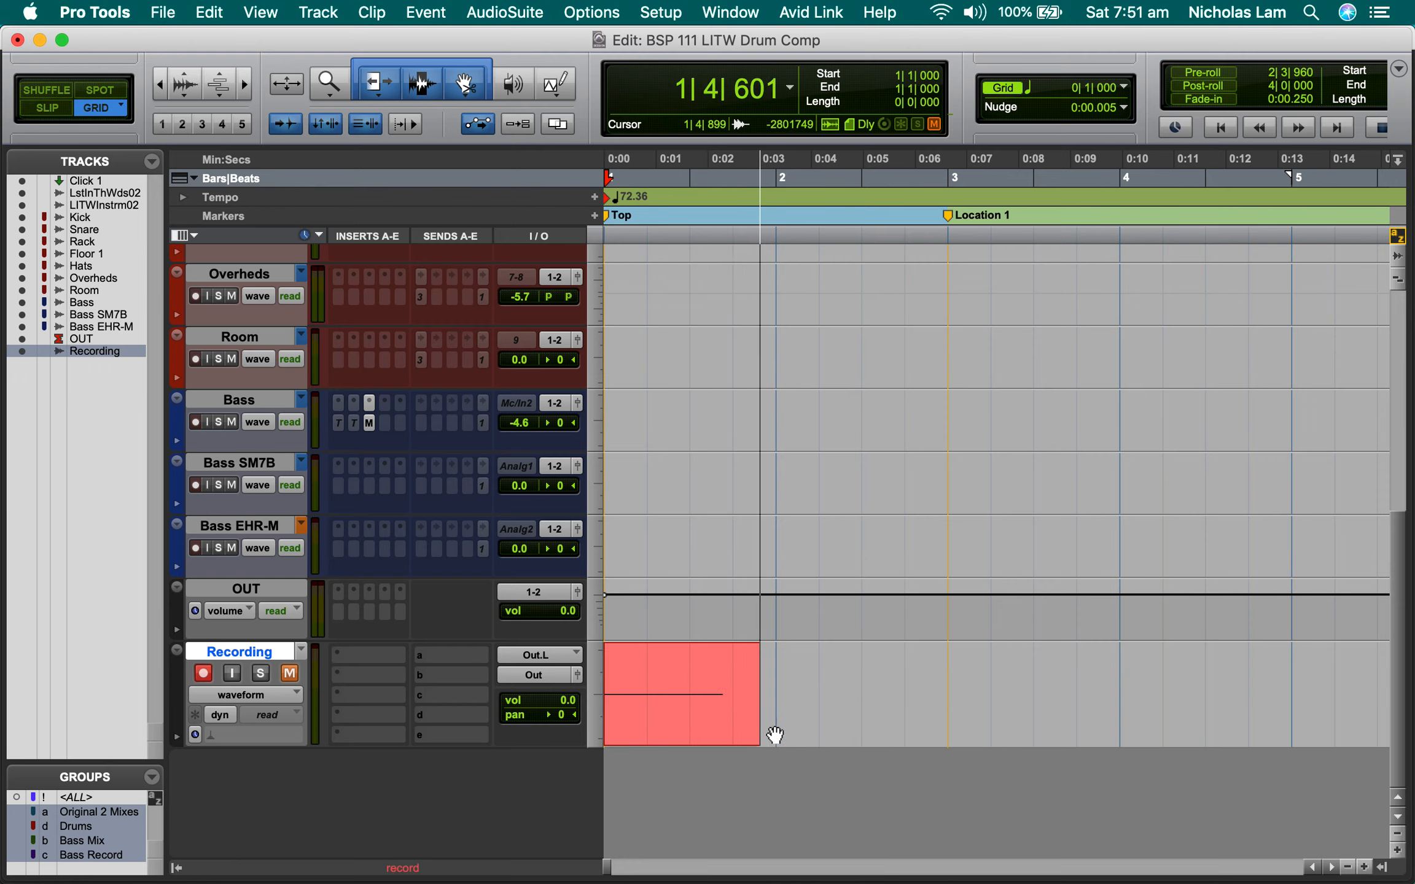
{"action": "key", "text": "space"}
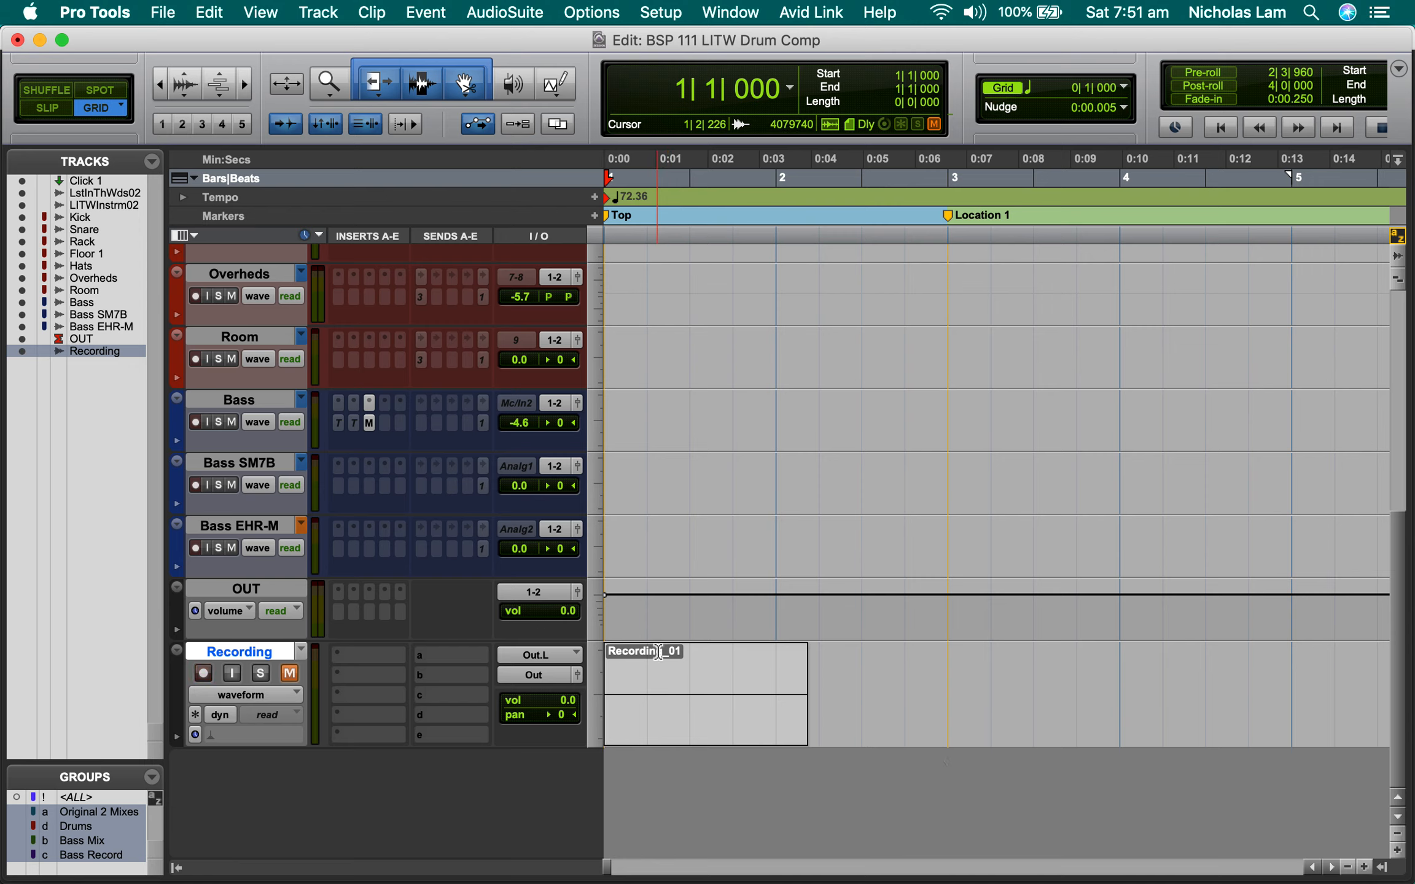
- Switch to Finder and compare the Recording audio files with the other tracks' numbered files in the Audio Files folder
{"action": "key", "text": "super+Tab"}
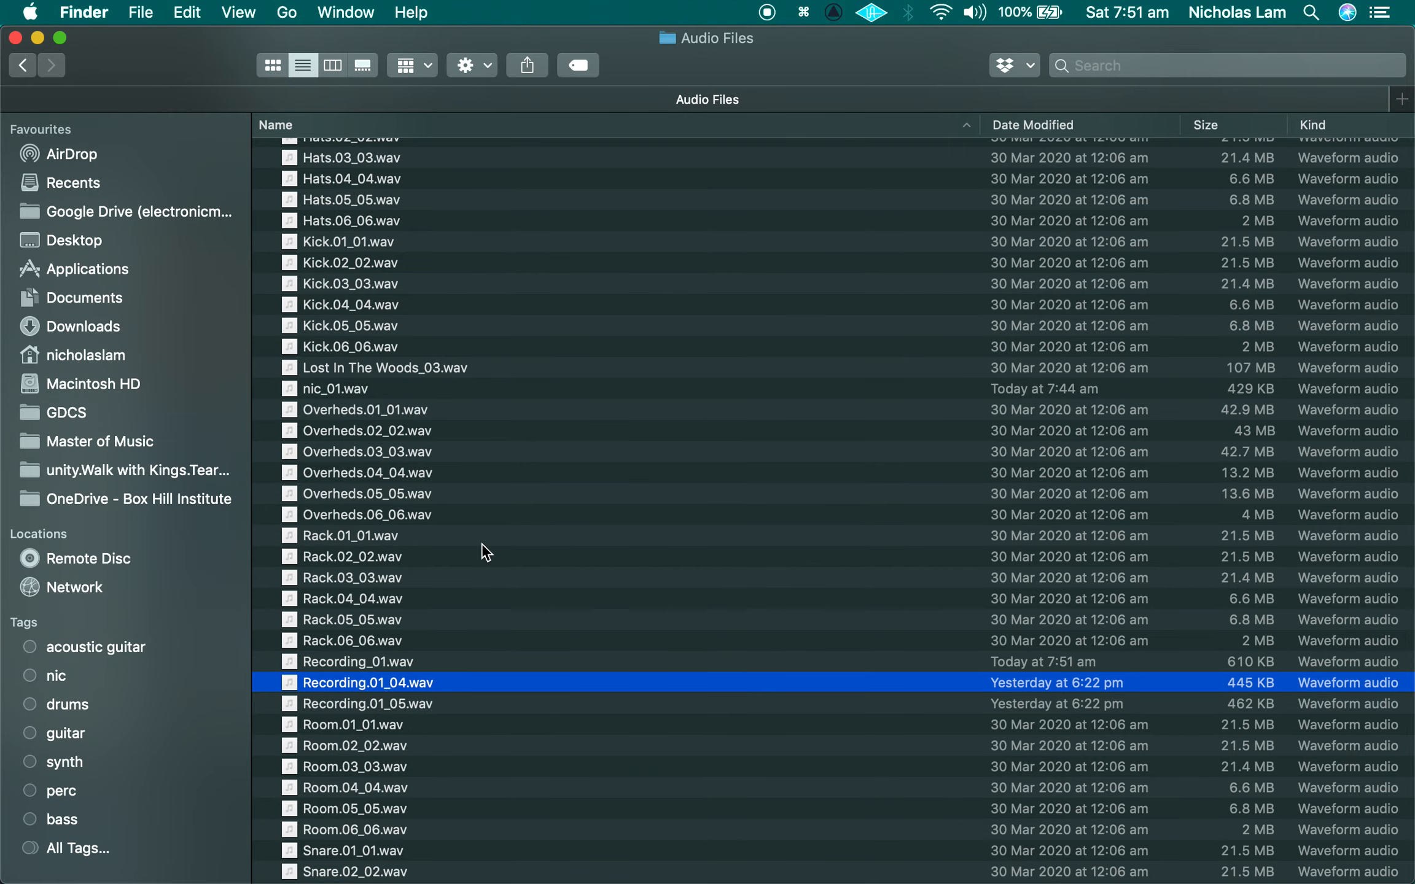
{"action": "key", "text": "super+Tab"}
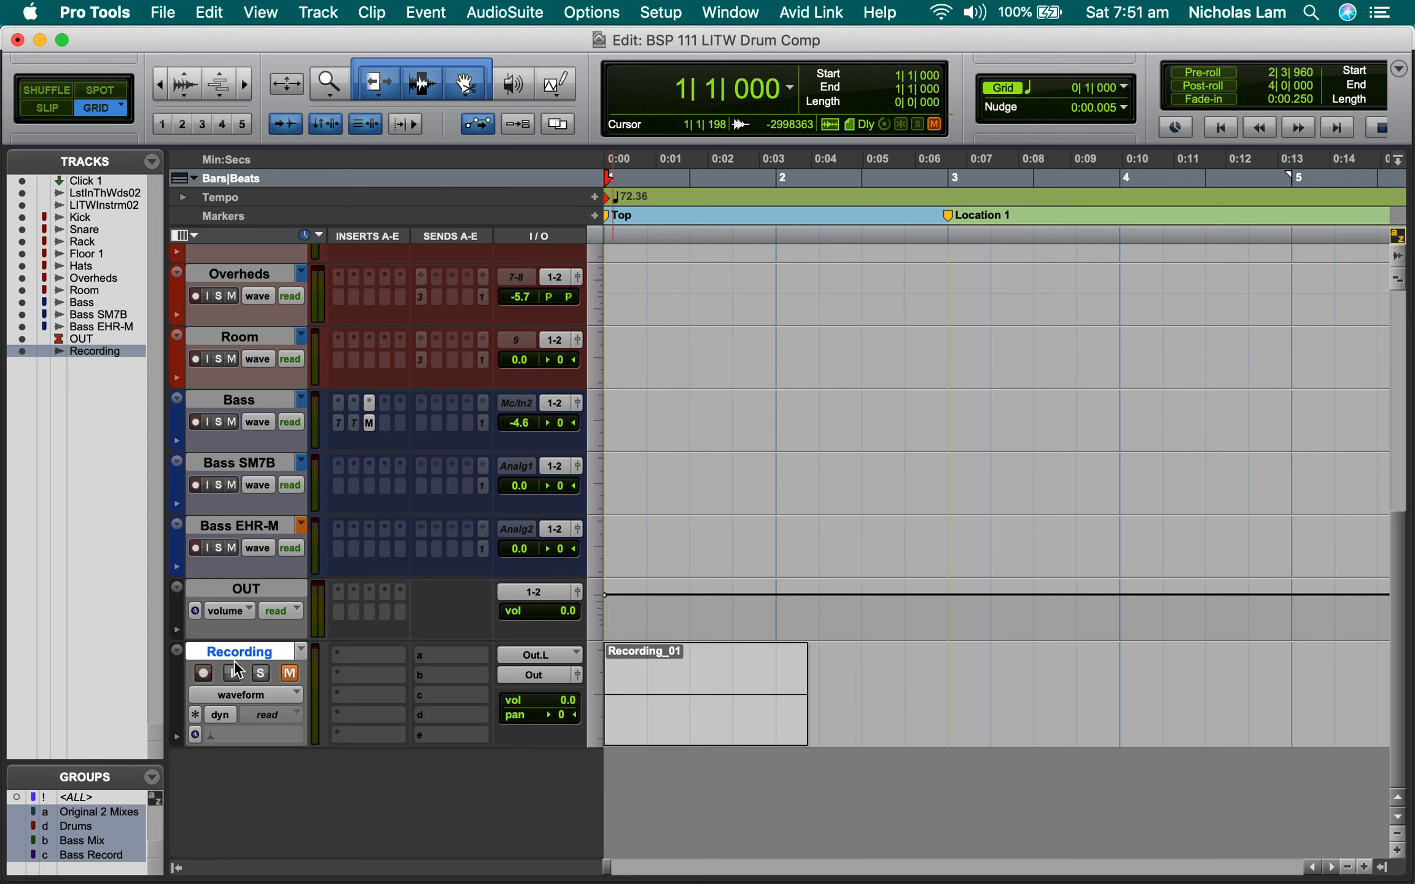
{"action": "key", "text": "super+Tab"}
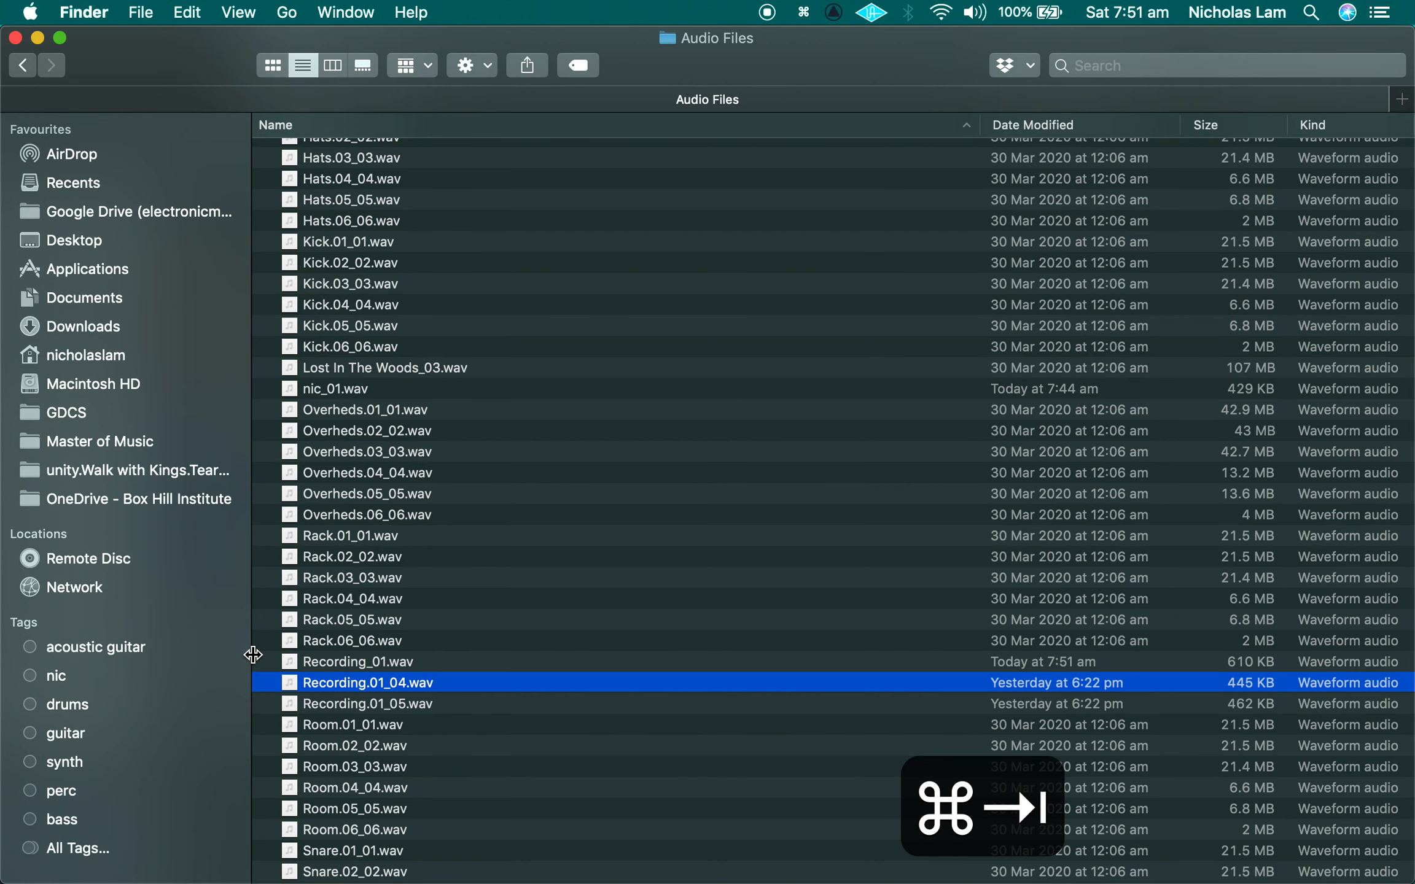
{"action": "scroll", "coordinate": [366, 381], "scroll_direction": "up", "scroll_amount": 15}
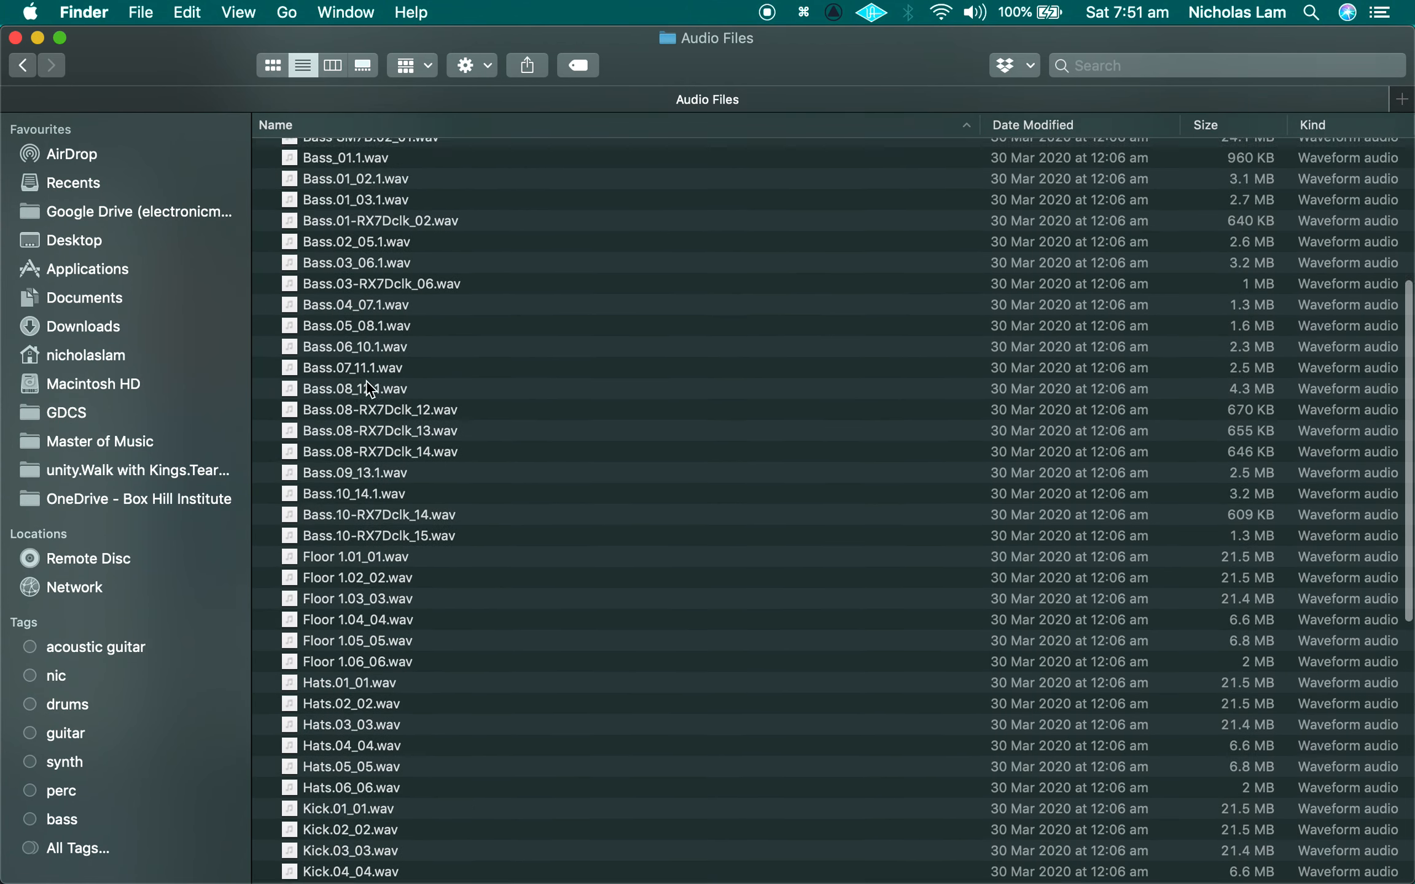
- Switch to Pro Tools and record a second take of about one bar on the Recording track starting at 2|3|000
{"action": "key", "text": "super+Tab"}
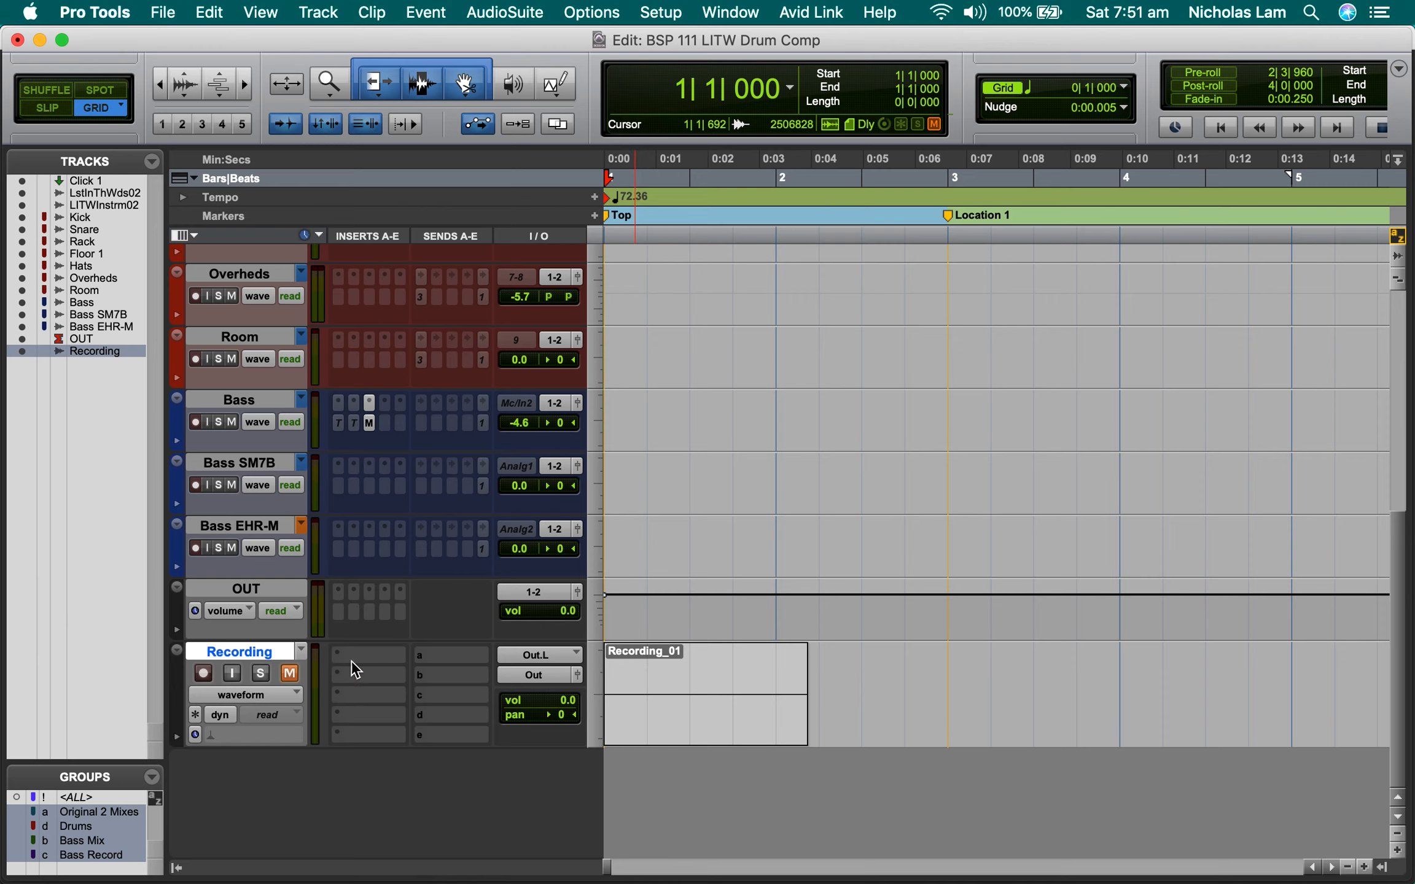
{"action": "left_click", "coordinate": [863, 694]}
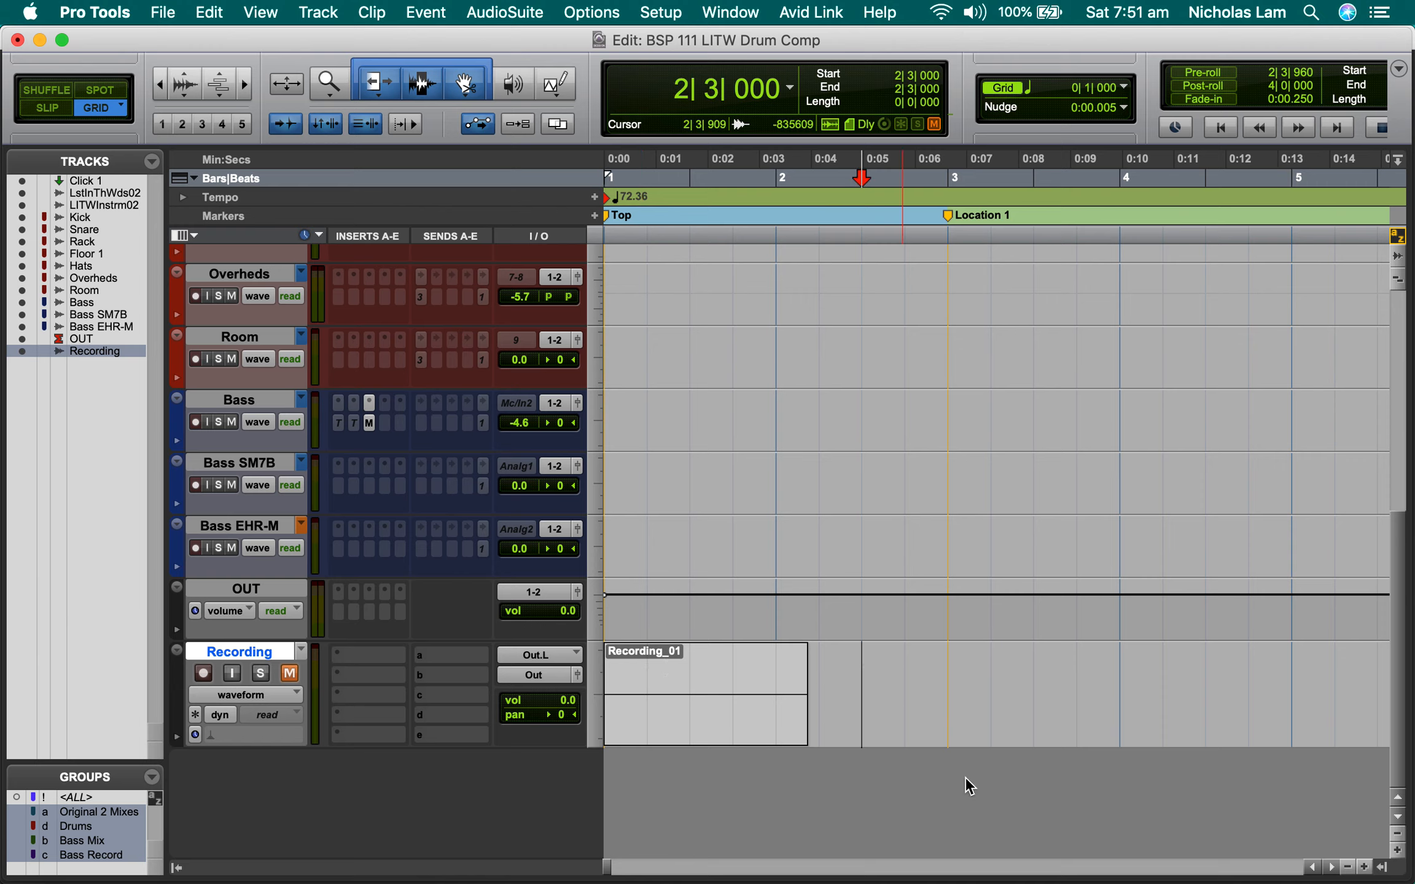
{"action": "key", "text": "cmd+space"}
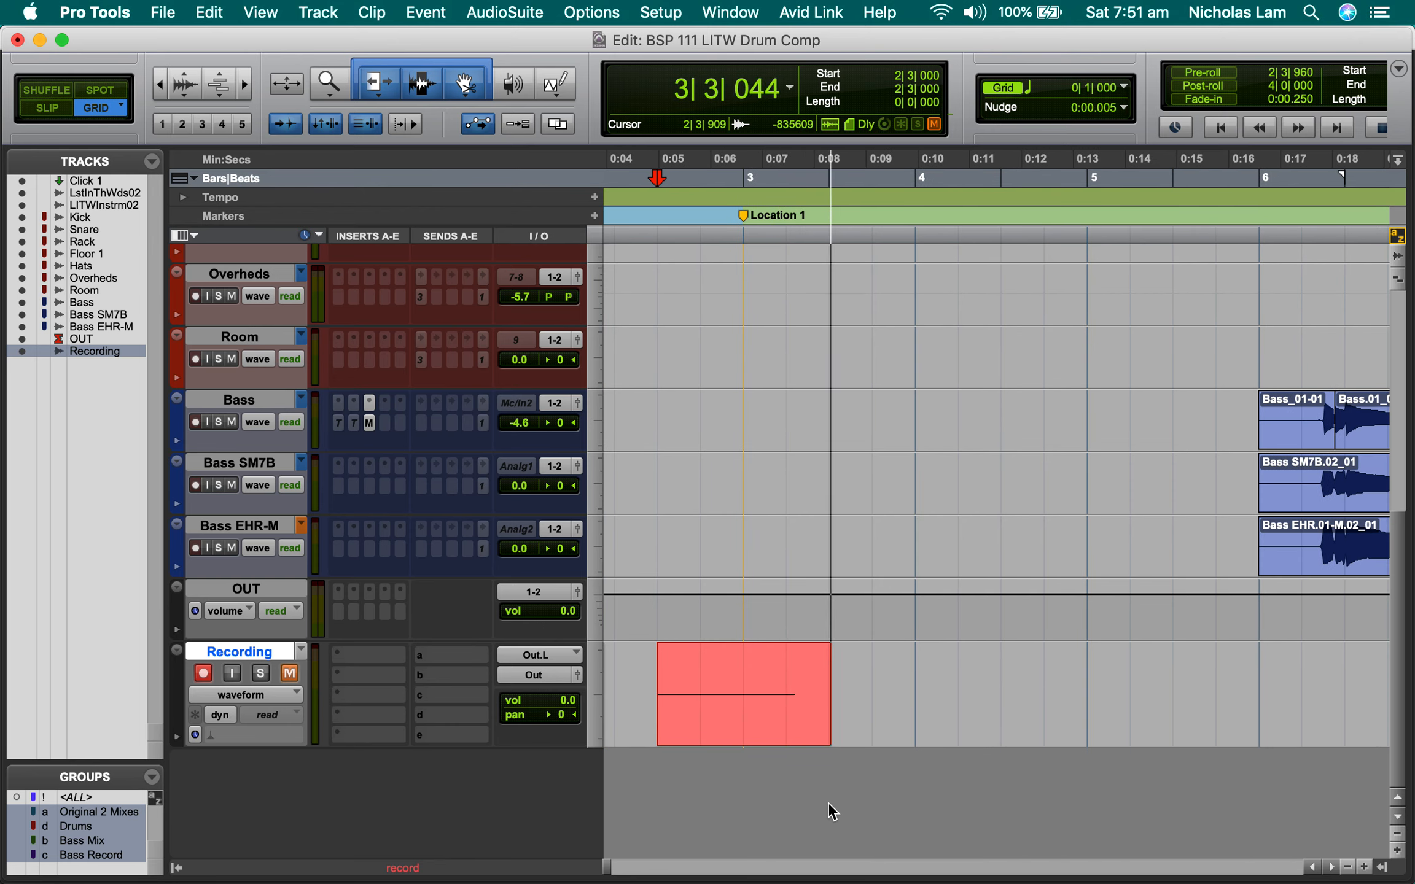
{"action": "key", "text": "space"}
{"action": "scroll", "coordinate": [832, 812], "scroll_direction": "left", "scroll_amount": 5}
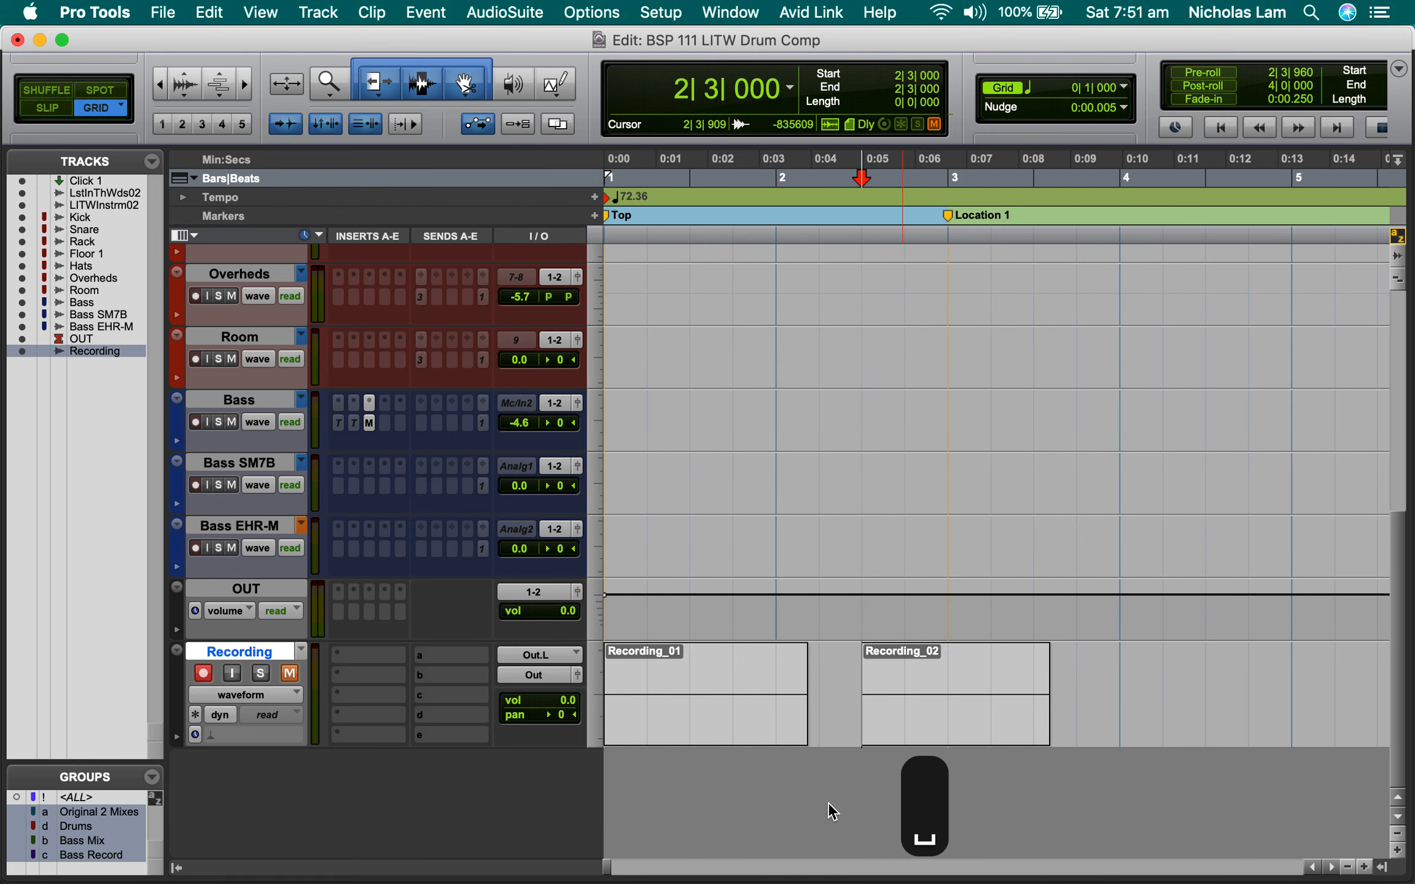
- Record a third, short take of about one beat on the Recording track starting at 4|1|000 and inspect its clip name
{"action": "left_click", "coordinate": [1104, 665]}
{"action": "scroll", "coordinate": [1105, 665], "scroll_direction": "right", "scroll_amount": 5}
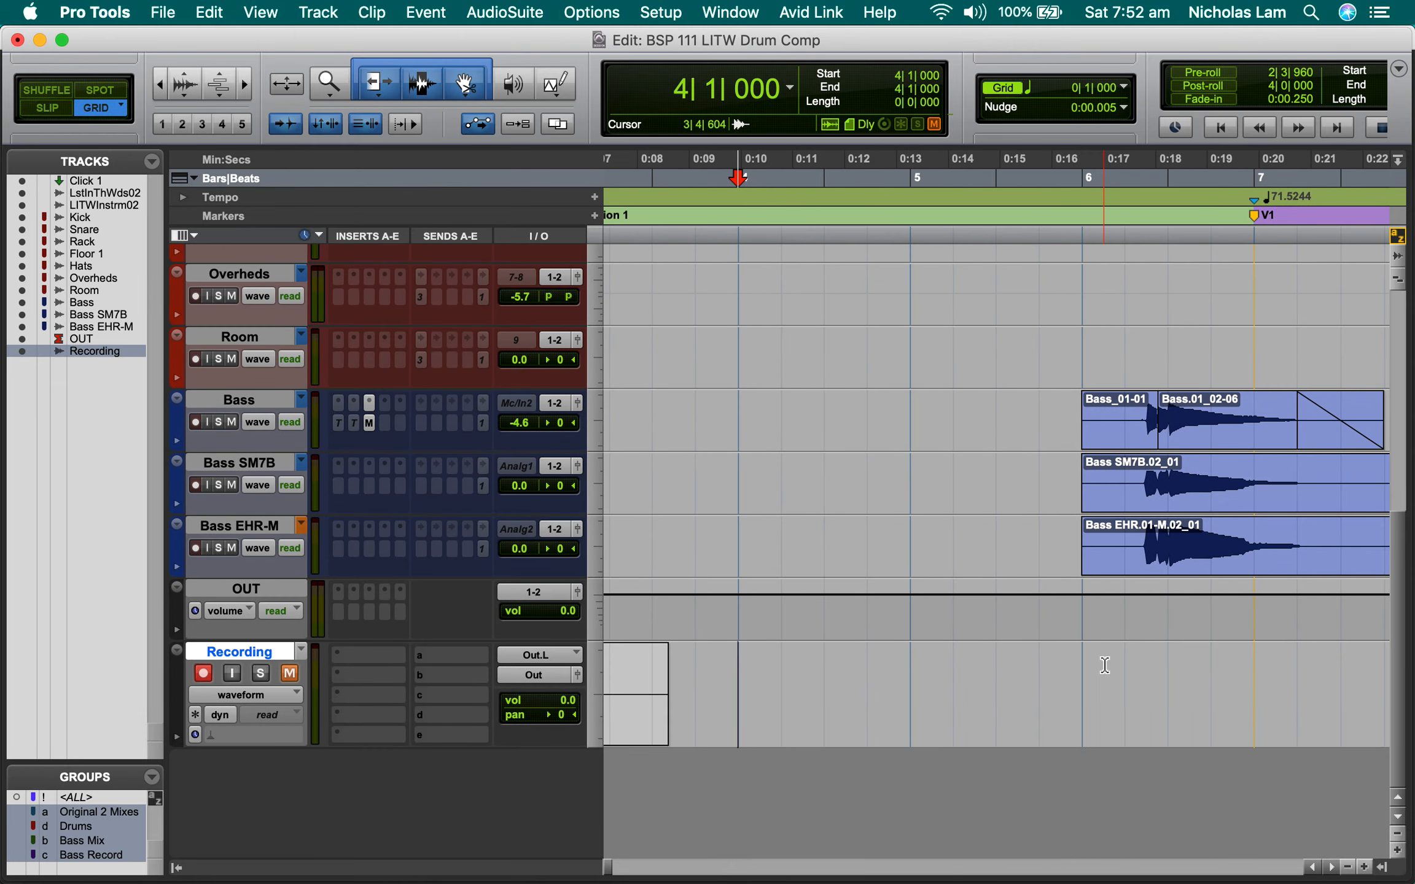
{"action": "key", "text": "super+space"}
{"action": "key", "text": "space"}
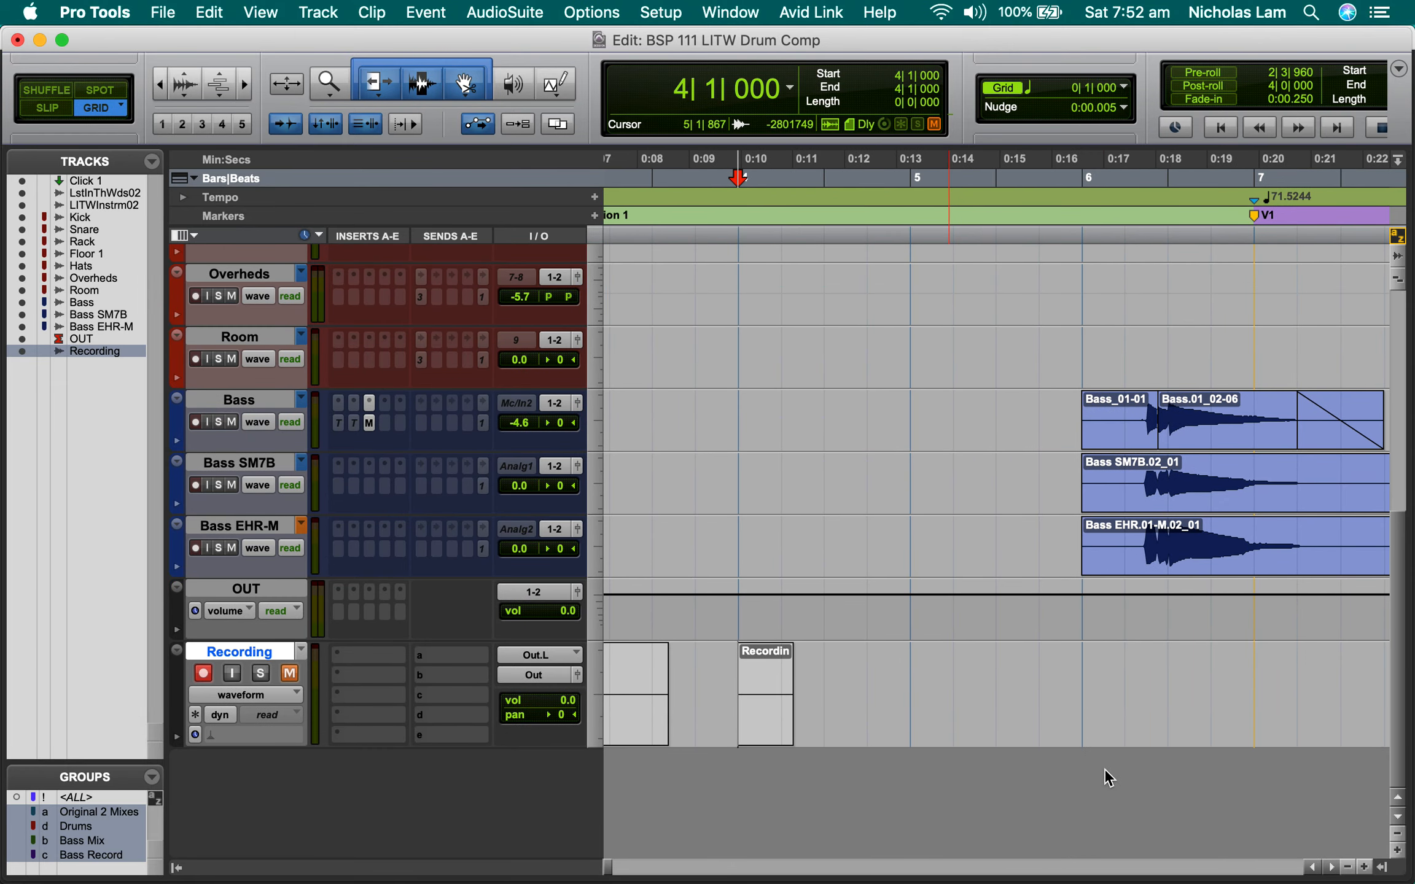
{"action": "key", "text": "super+bracketright"}
{"action": "key", "text": "super+bracketright"}
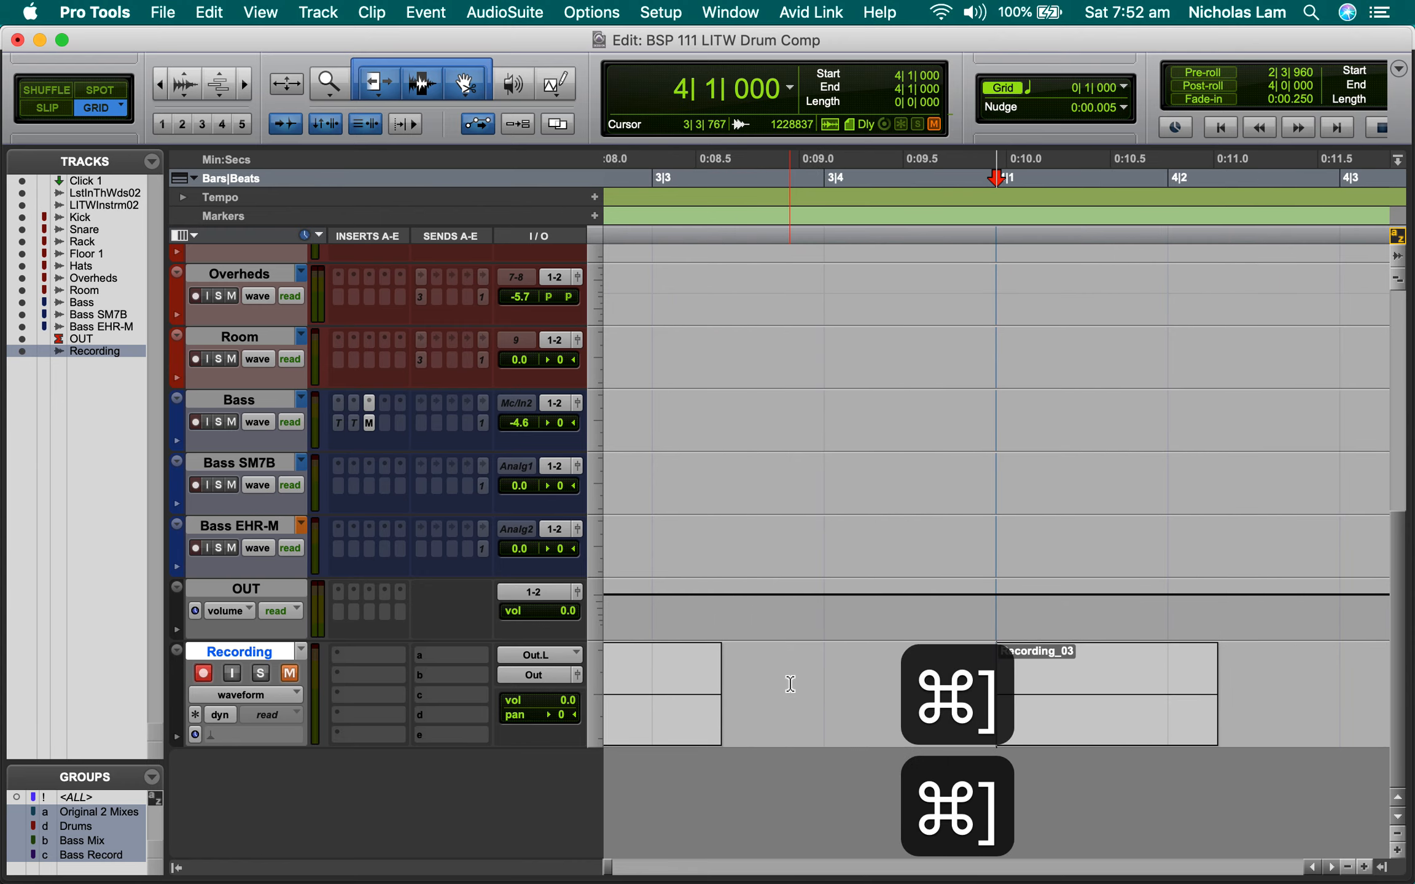
{"action": "left_click_drag", "start_coordinate": [971, 823], "coordinate": [1319, 820]}
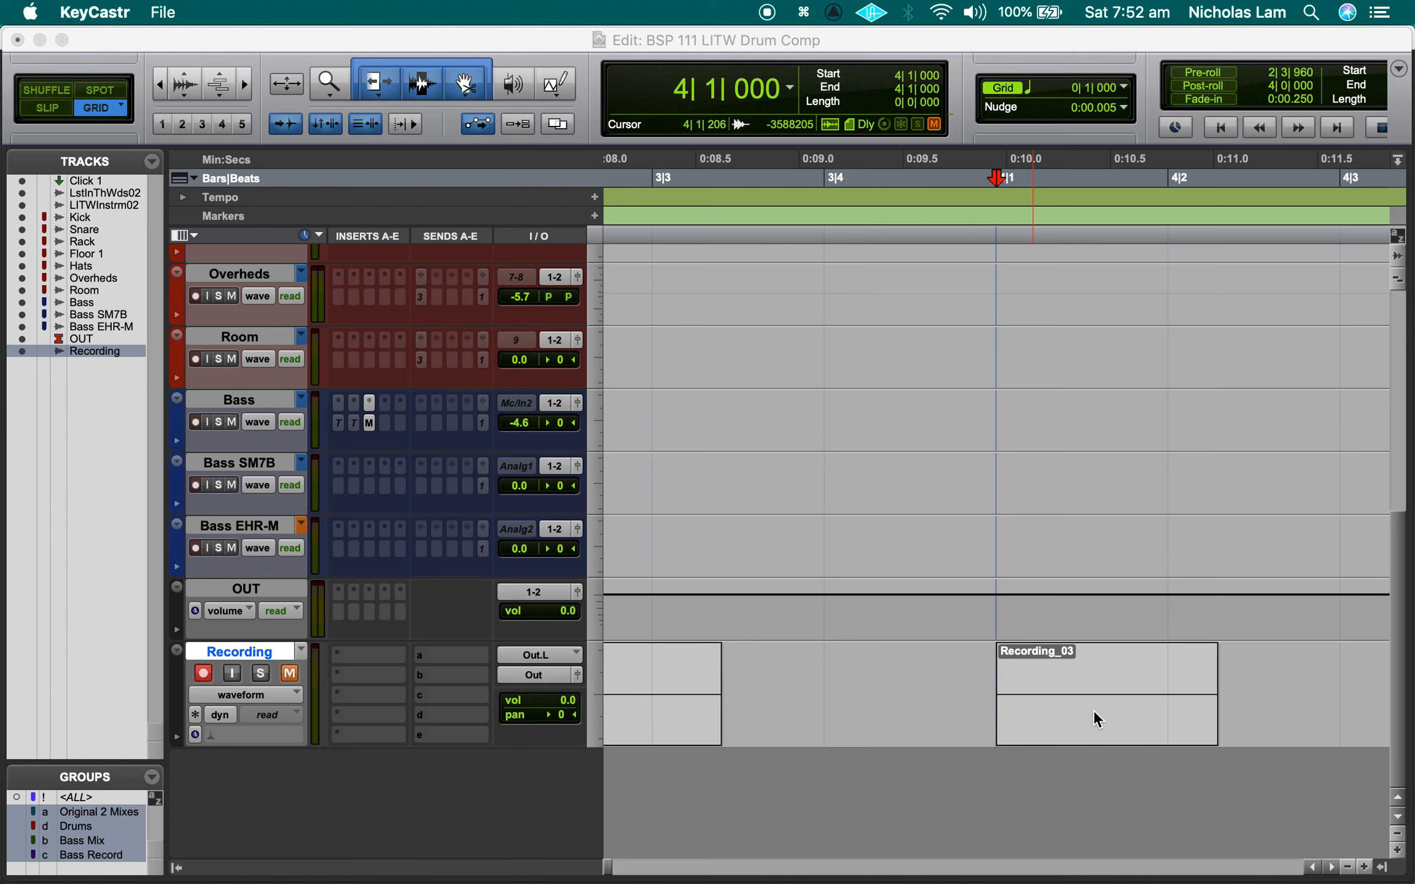
- Show the Clips list alongside the three takes on the Recording track
{"action": "left_click", "coordinate": [1383, 868]}
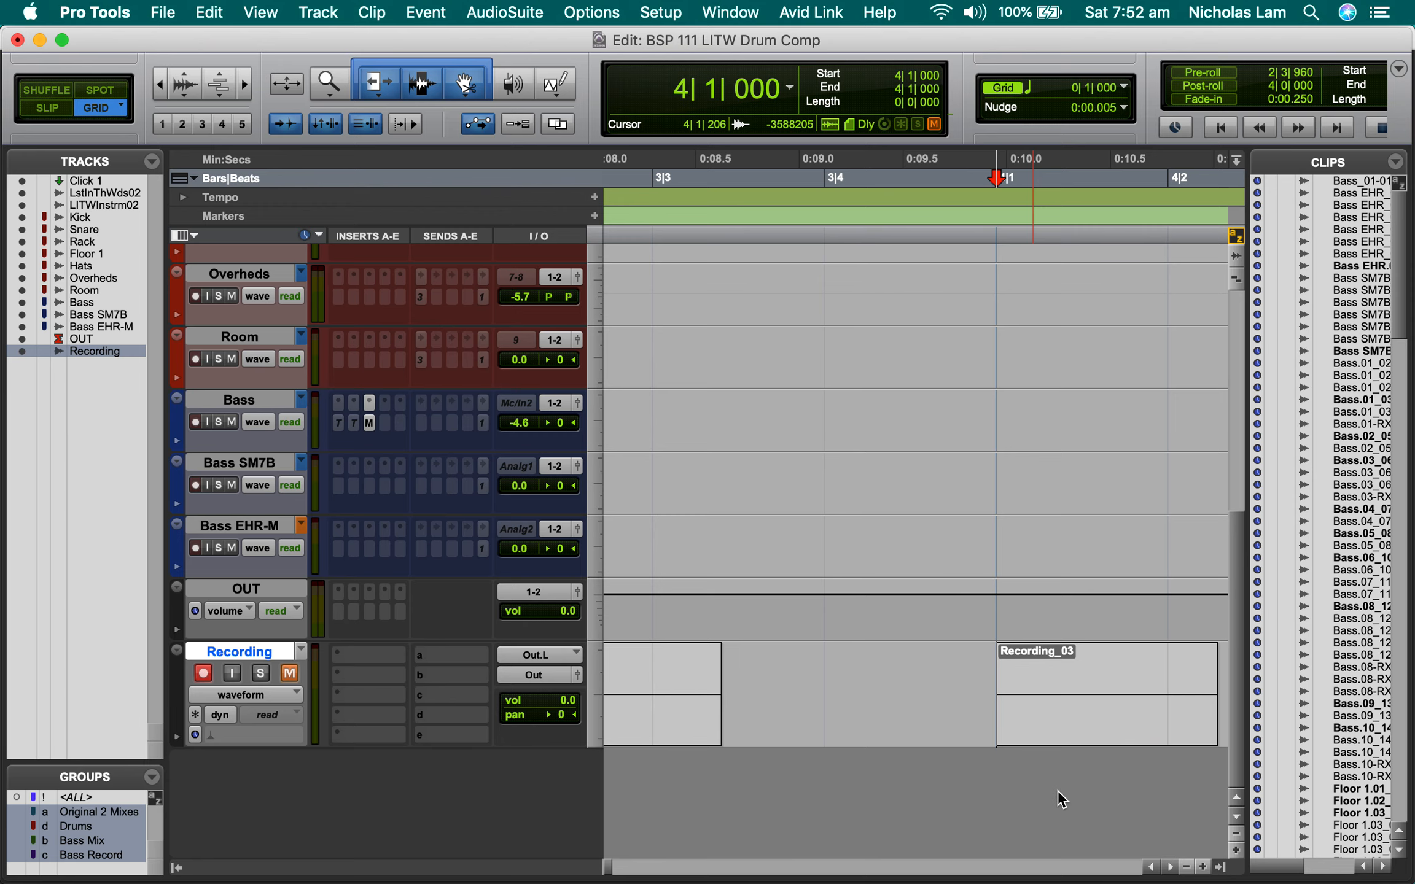
{"action": "key", "text": "super+["}
{"action": "key", "text": "super+["}
{"action": "key", "text": "super+["}
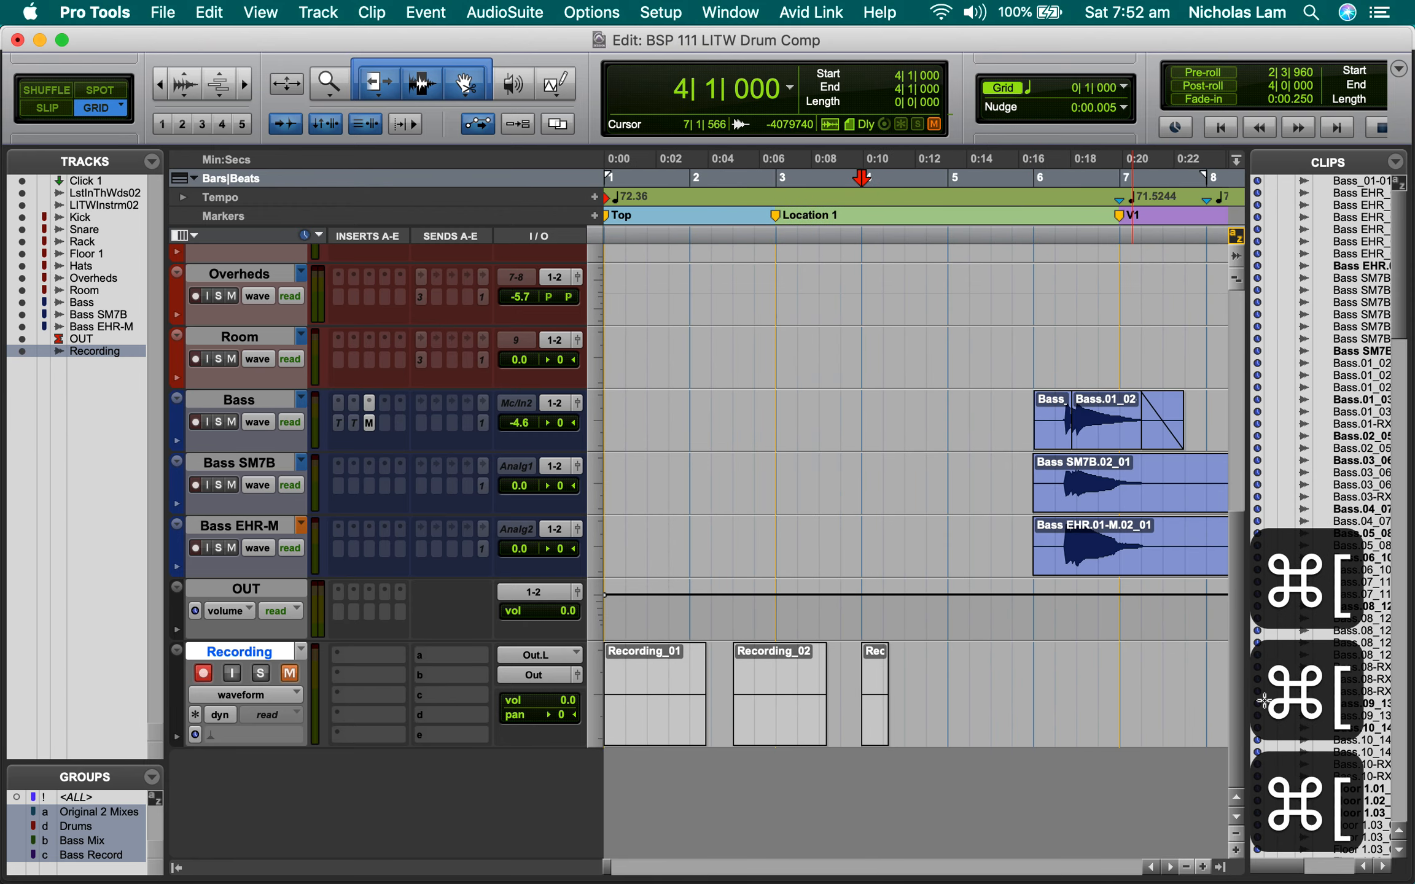
{"action": "left_click_drag", "start_coordinate": [1262, 701], "coordinate": [417, 821]}
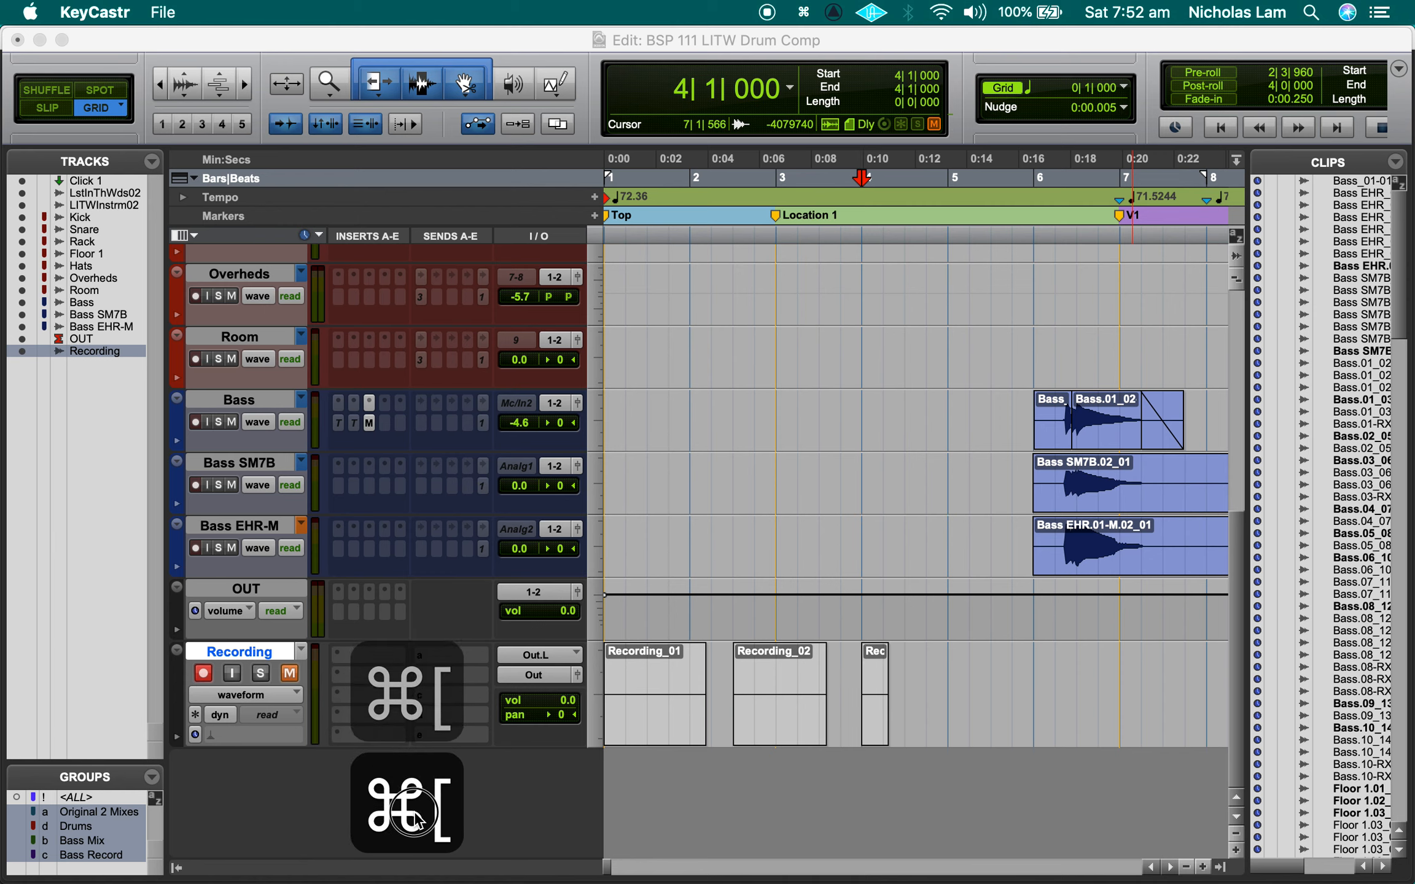
{"action": "left_click", "coordinate": [772, 793]}
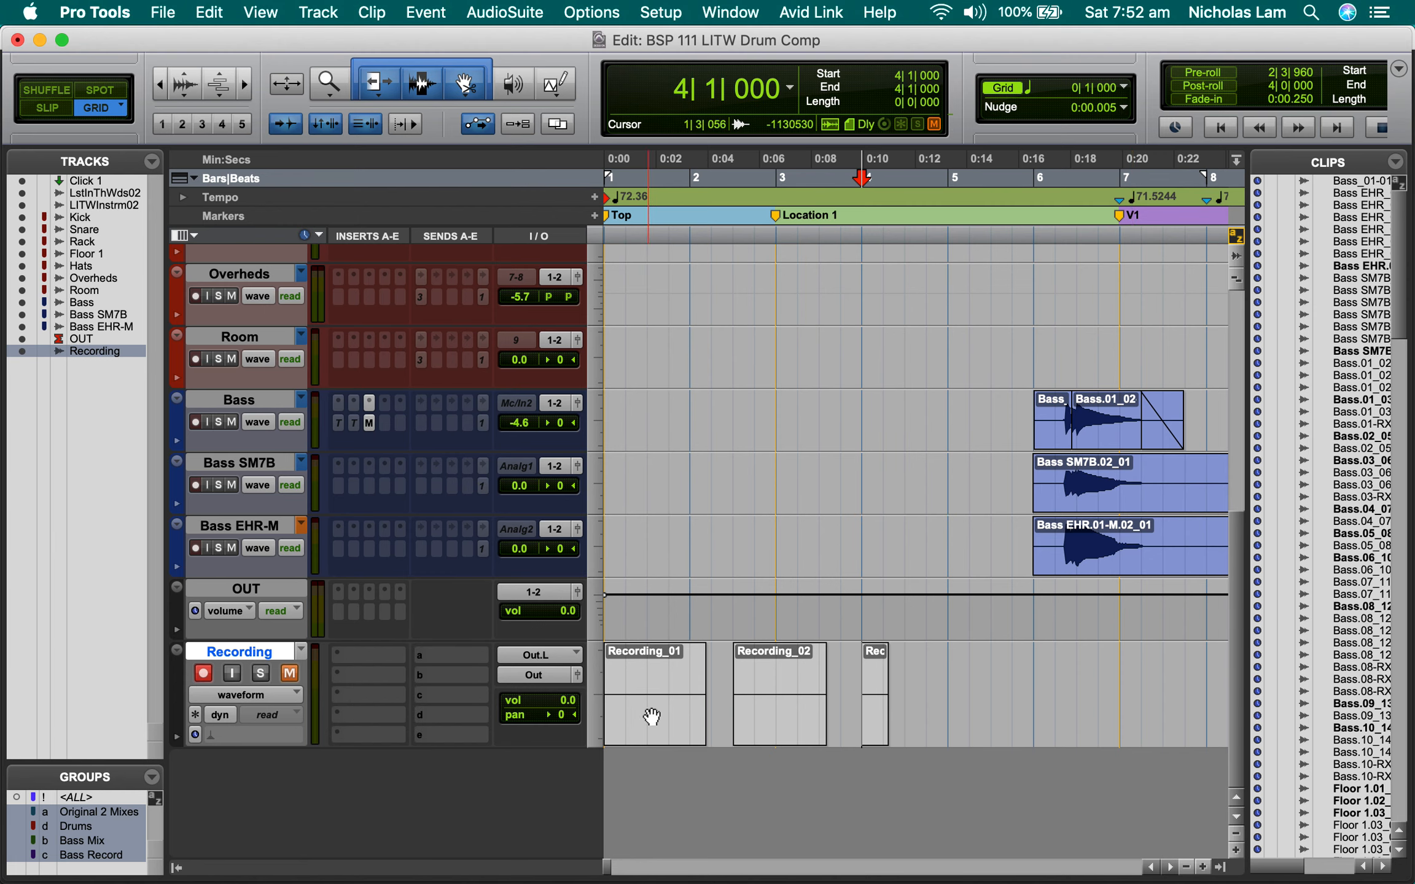
- Select the Recording track's first and second takes in turn and widen the Clips list to show full clip names
{"action": "left_click", "coordinate": [686, 722]}
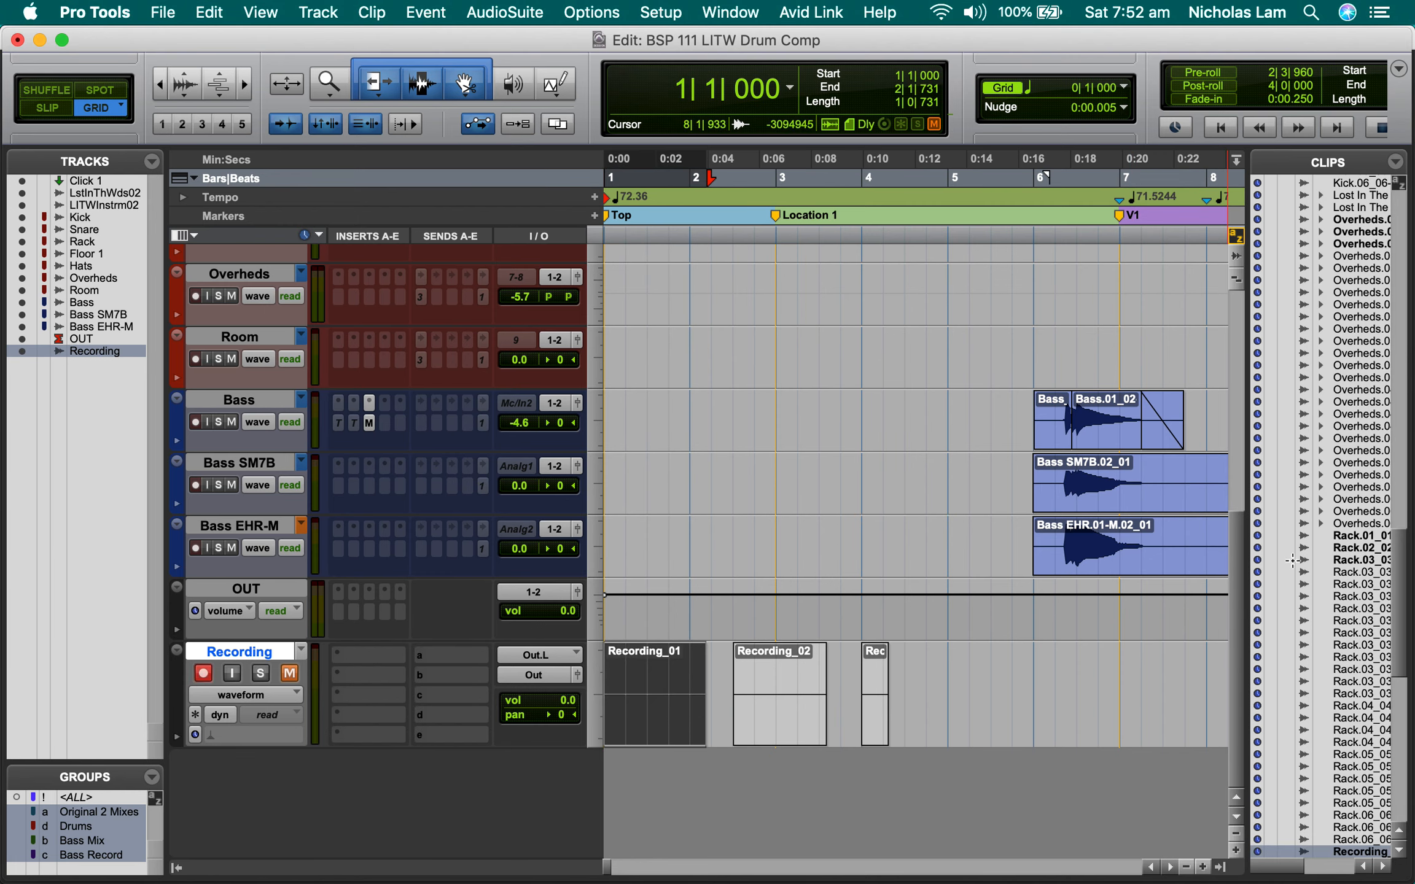
{"action": "left_click", "coordinate": [772, 740]}
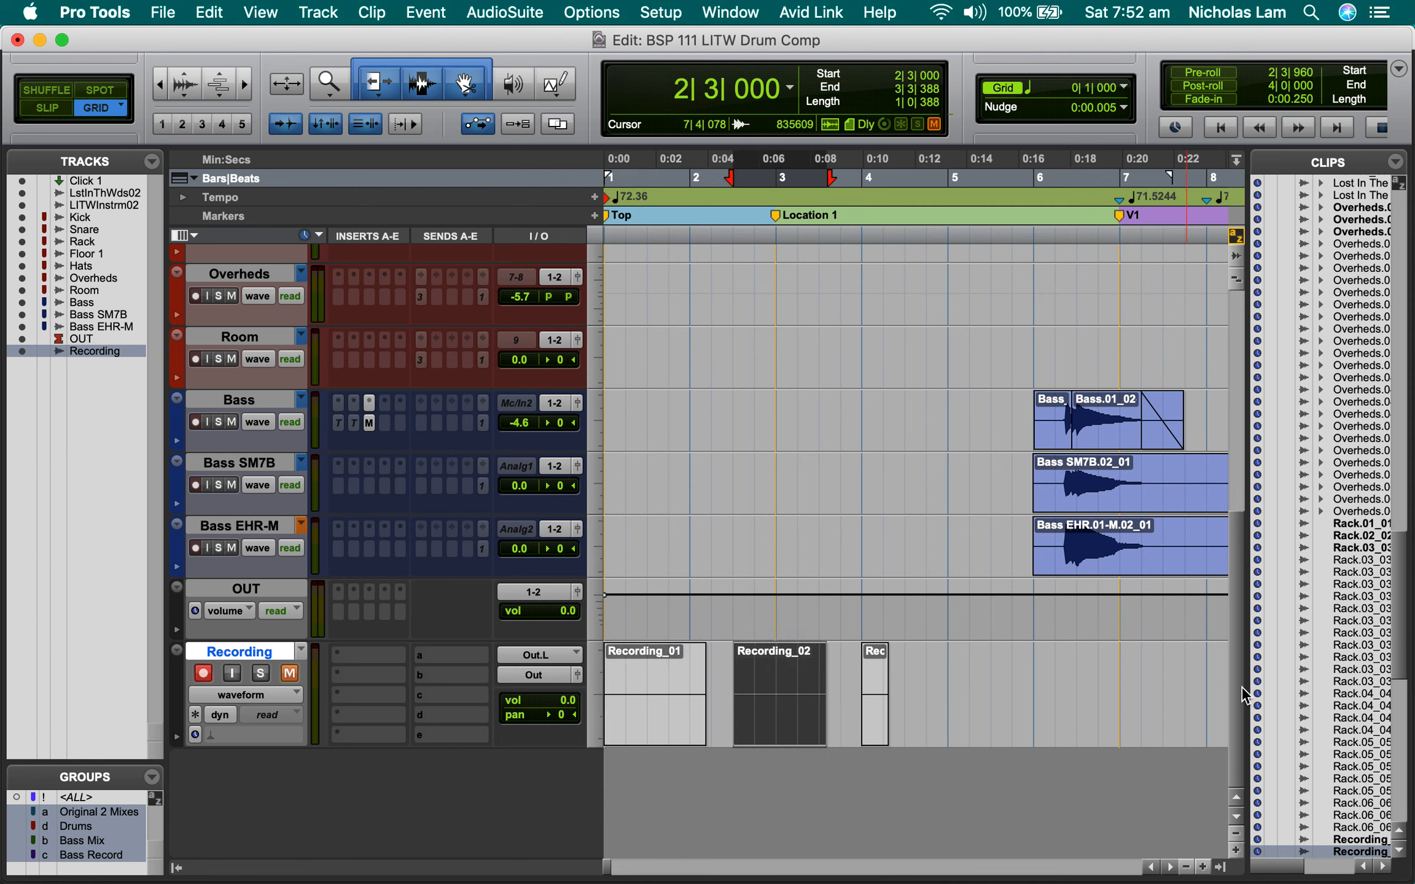
{"action": "left_click", "coordinate": [1252, 838]}
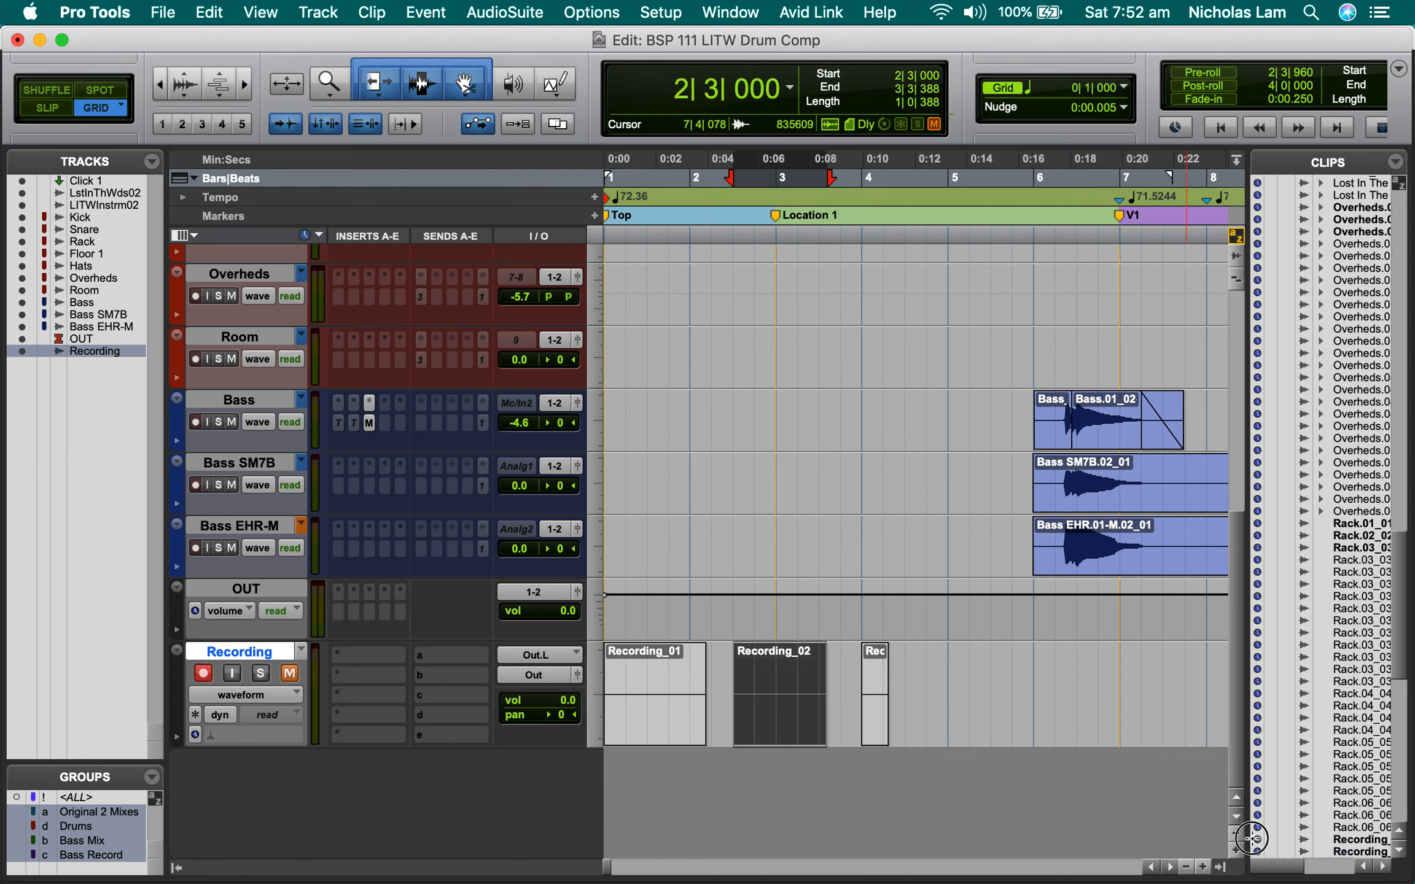
{"action": "left_click_drag", "start_coordinate": [1248, 838], "coordinate": [1149, 832]}
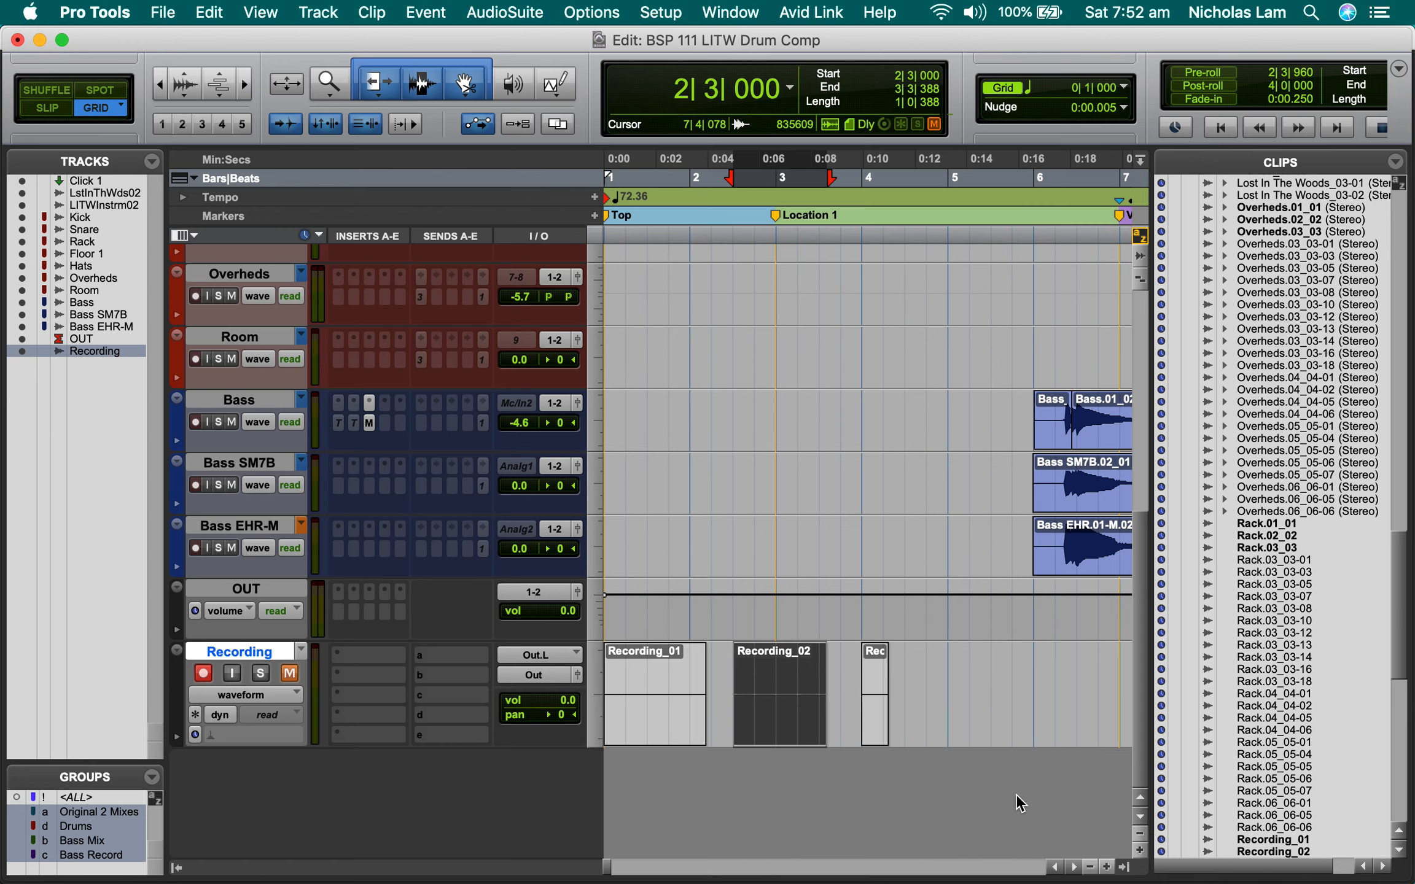
- Select Recording_01 and Recording_02 in the Clips list and the third take on the track to match list entries with clips
{"action": "left_click", "coordinate": [1272, 839]}
{"action": "scroll", "coordinate": [1271, 801], "scroll_direction": "down", "scroll_amount": 3}
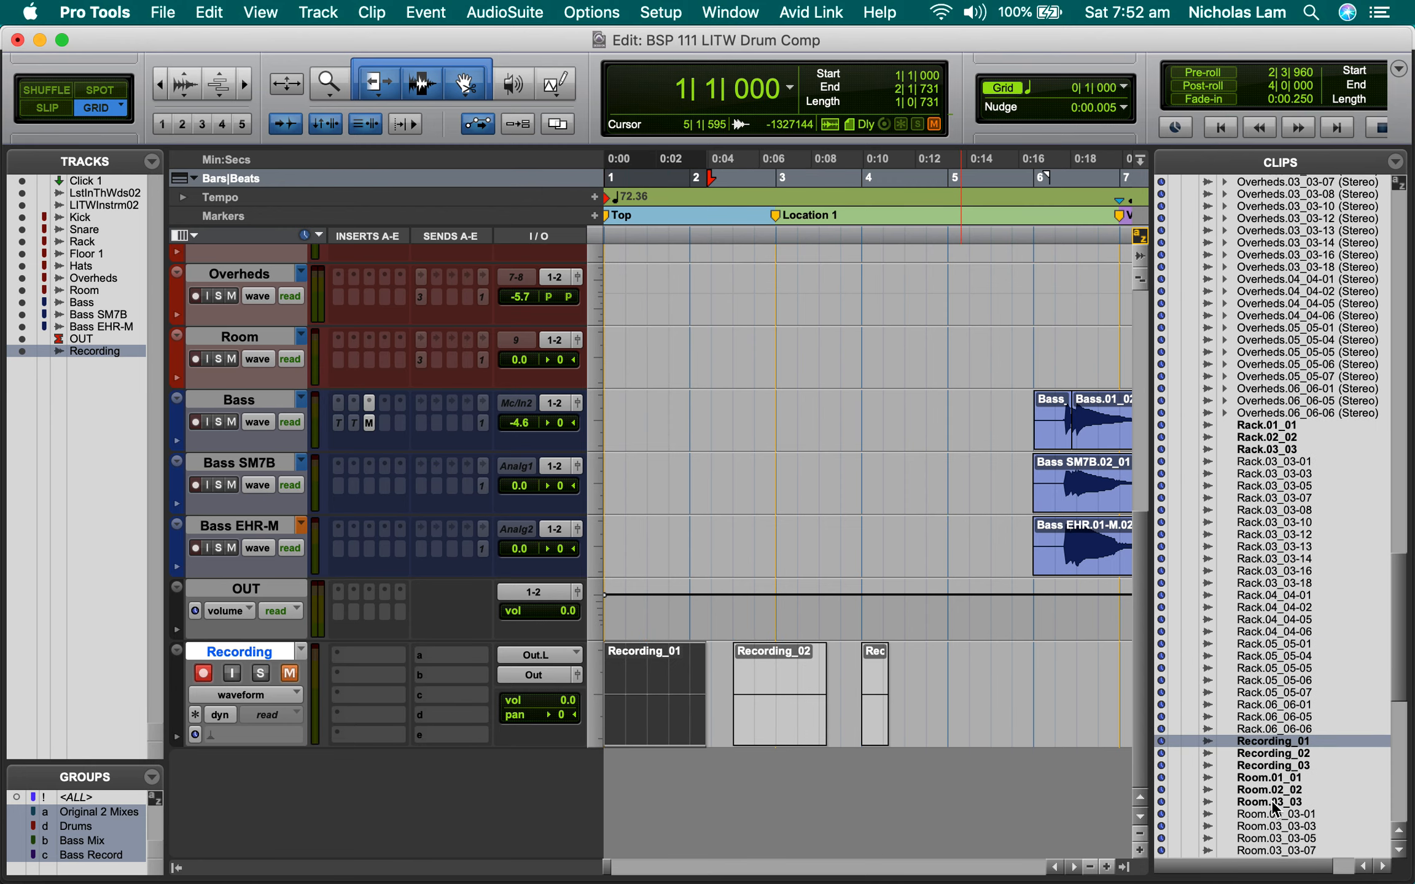
{"action": "scroll", "coordinate": [1271, 800], "scroll_direction": "down", "scroll_amount": 5}
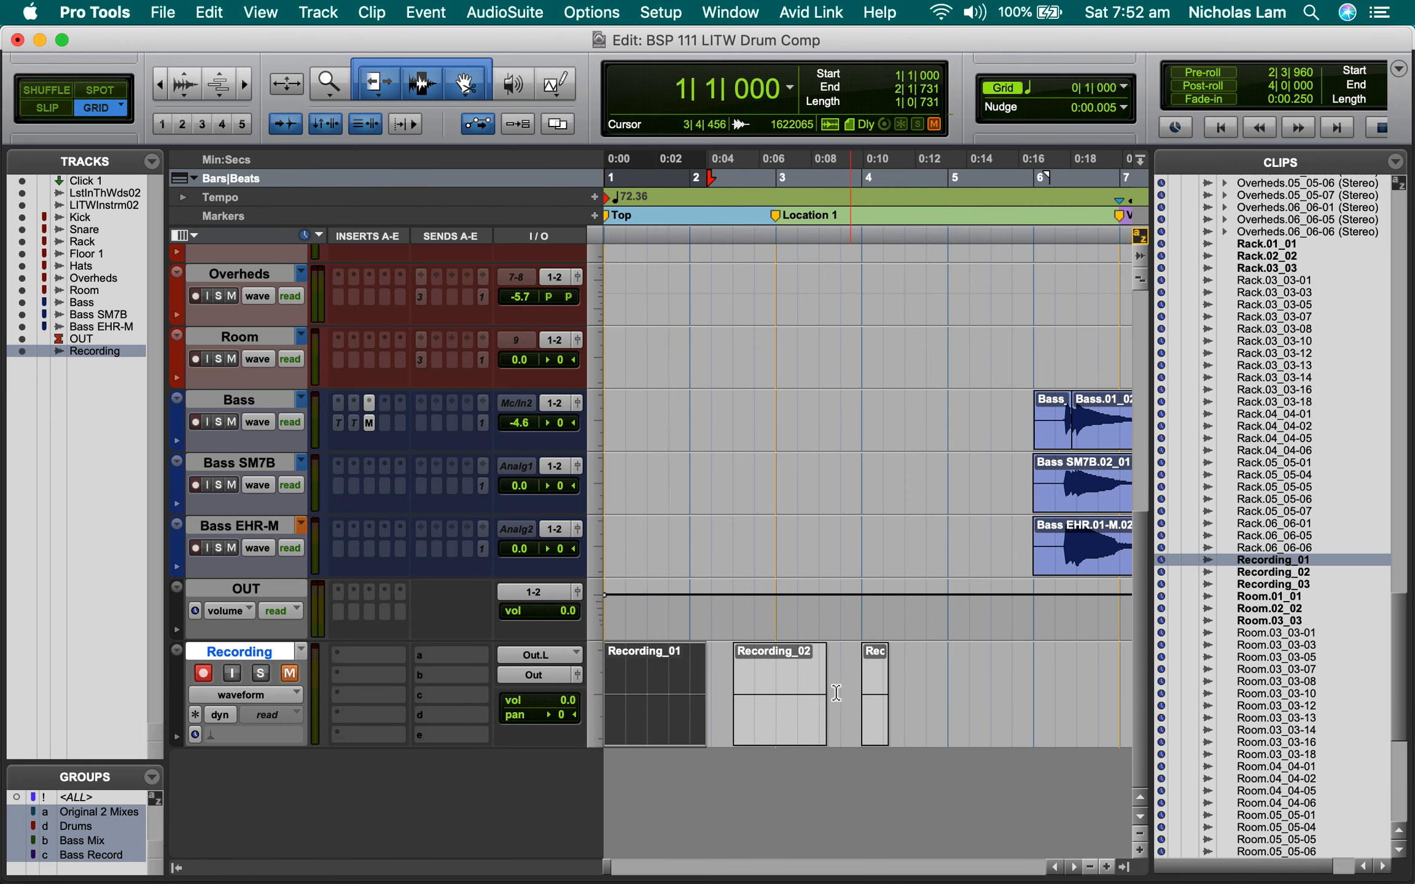
{"action": "left_click", "coordinate": [1304, 571]}
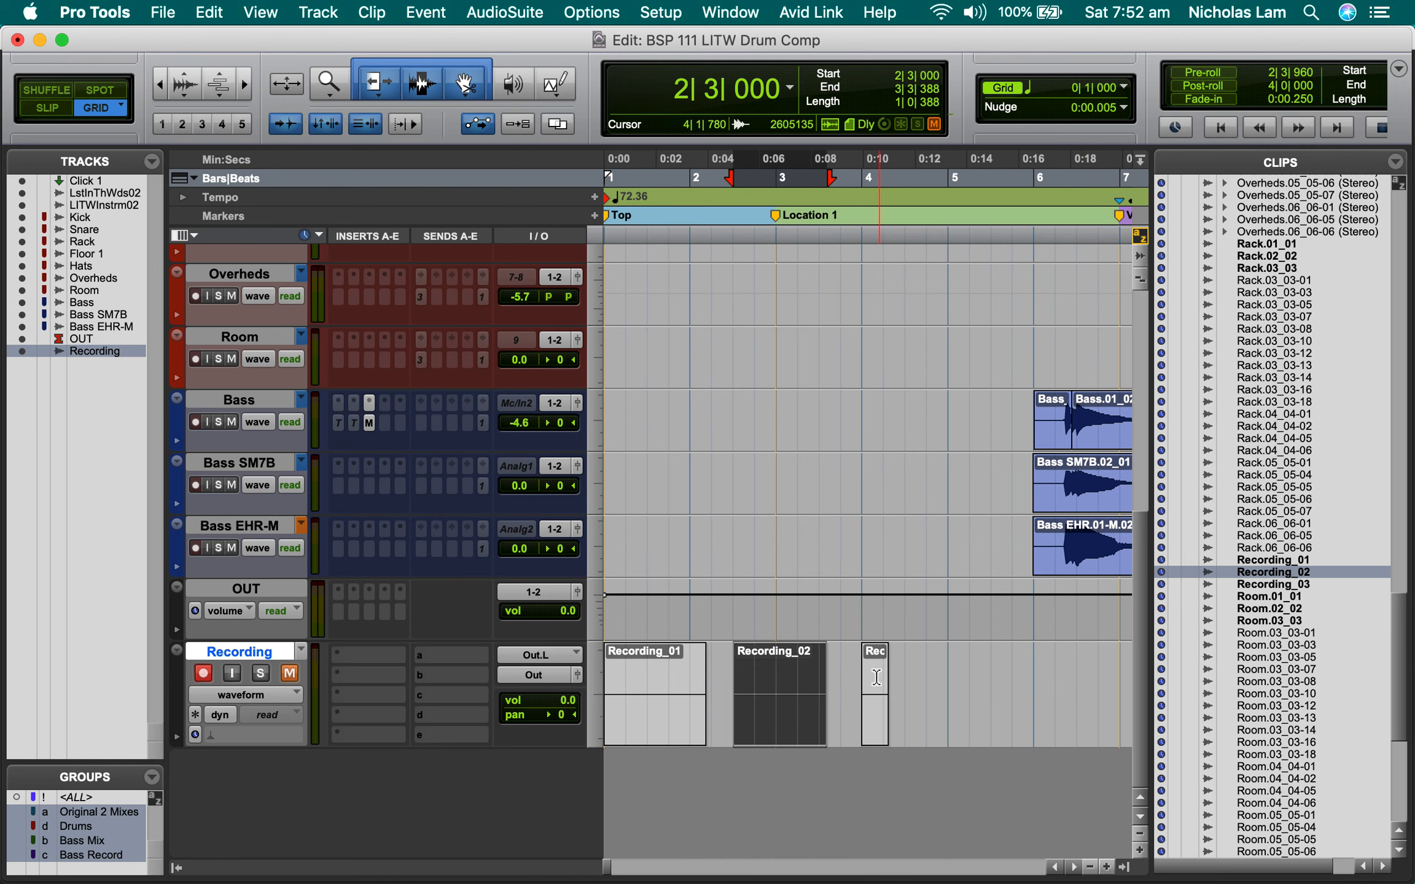
{"action": "left_click", "coordinate": [878, 720]}
- Record a fourth take of about one bar on the Recording track starting at 4|3|000 and select its clip in the Clips list
{"action": "left_click", "coordinate": [932, 657]}
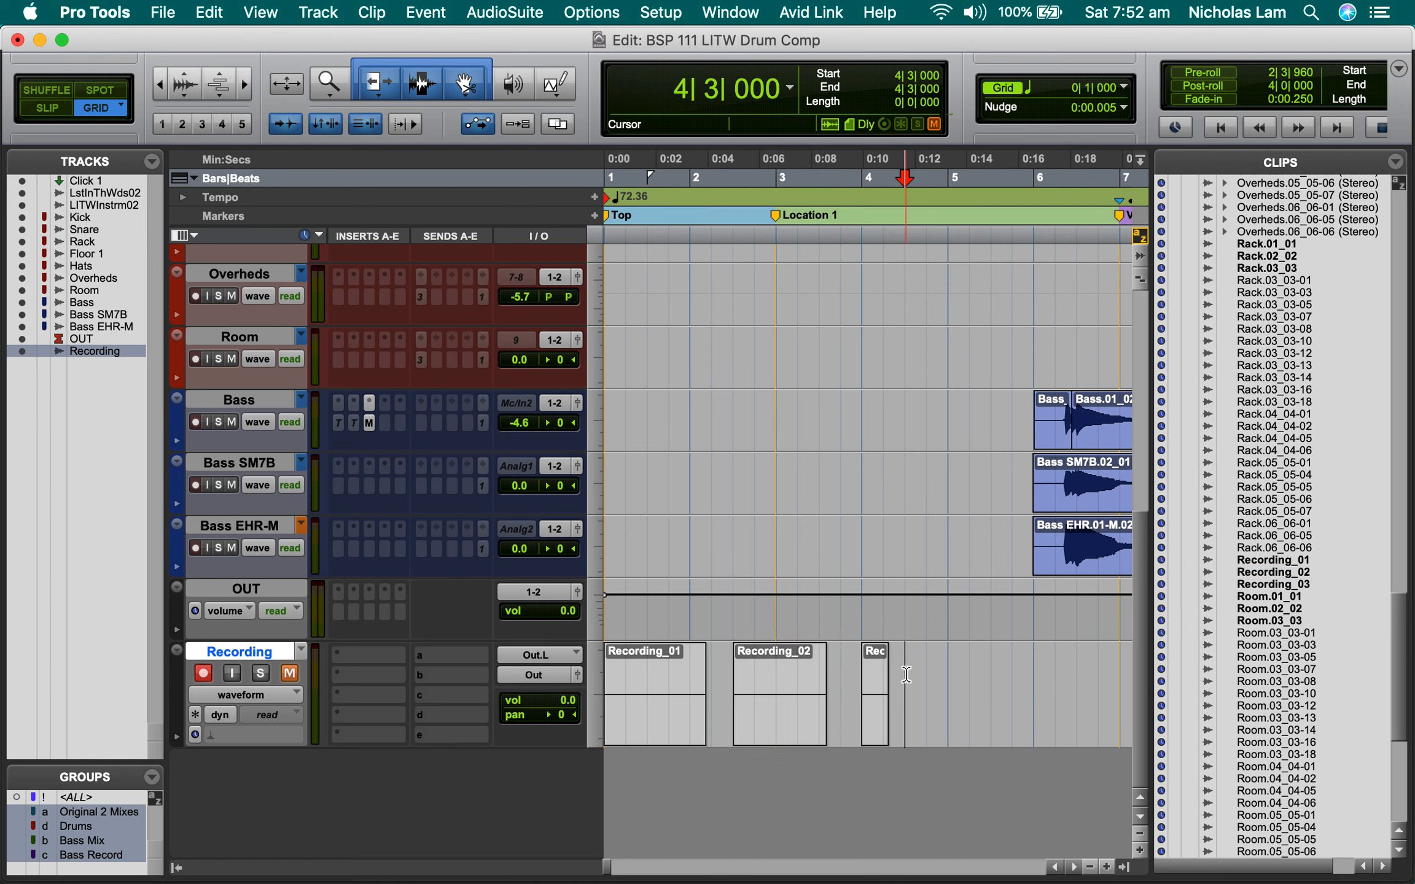
{"action": "key", "text": "super+space"}
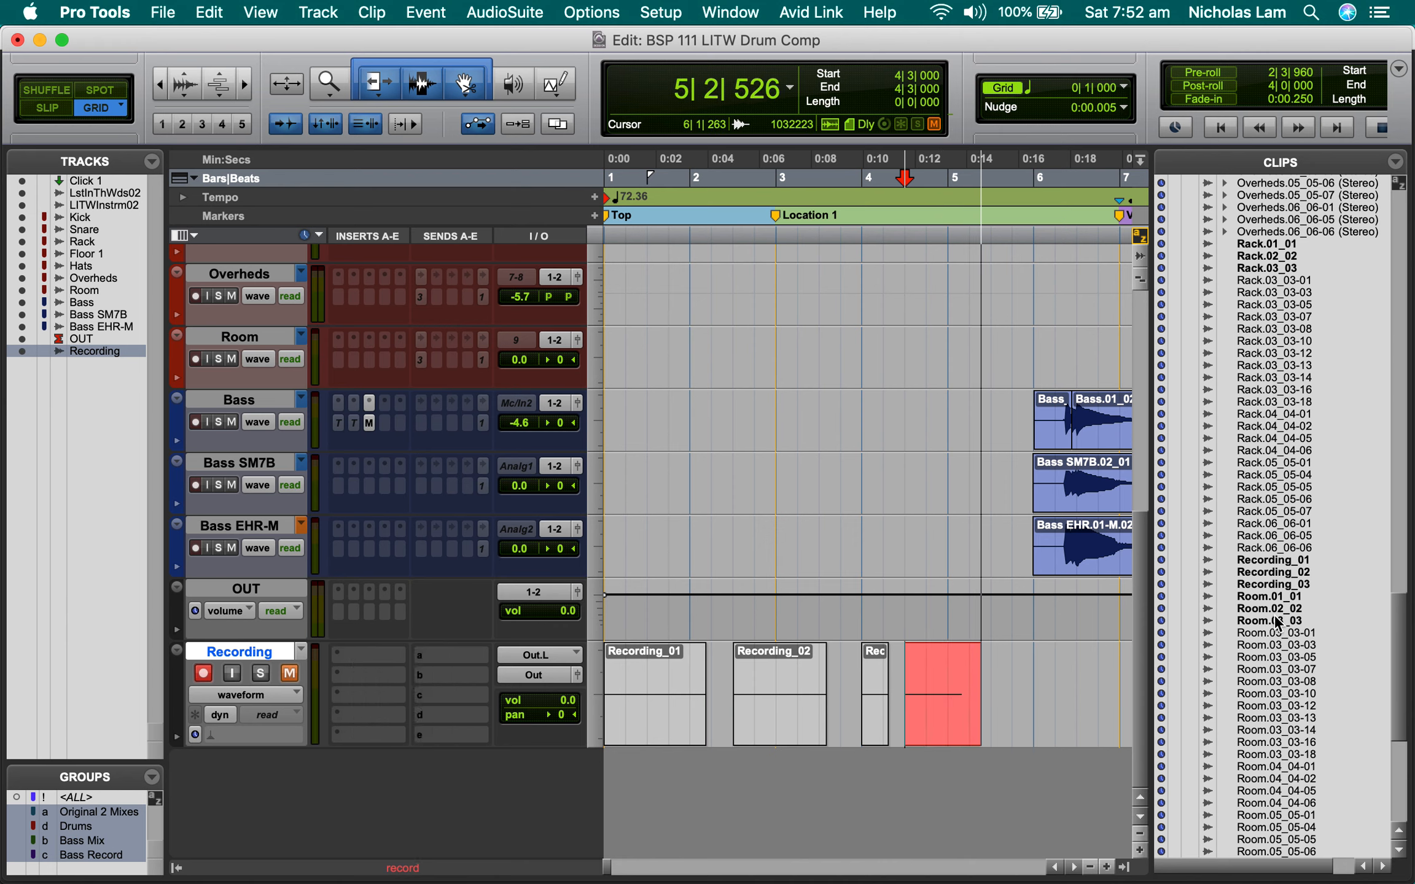
{"action": "key", "text": "space"}
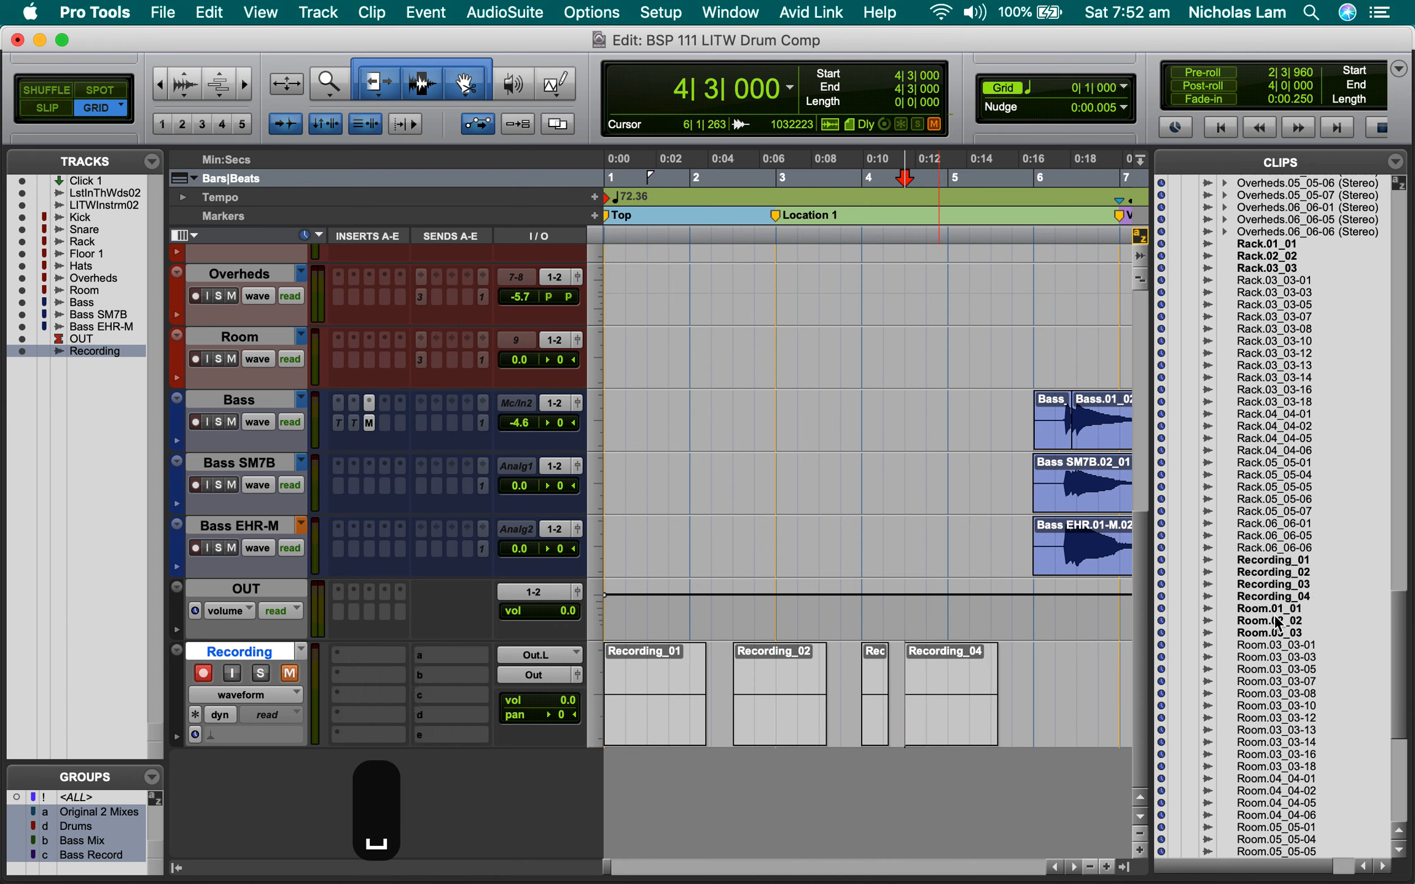
{"action": "left_click", "coordinate": [1320, 597]}
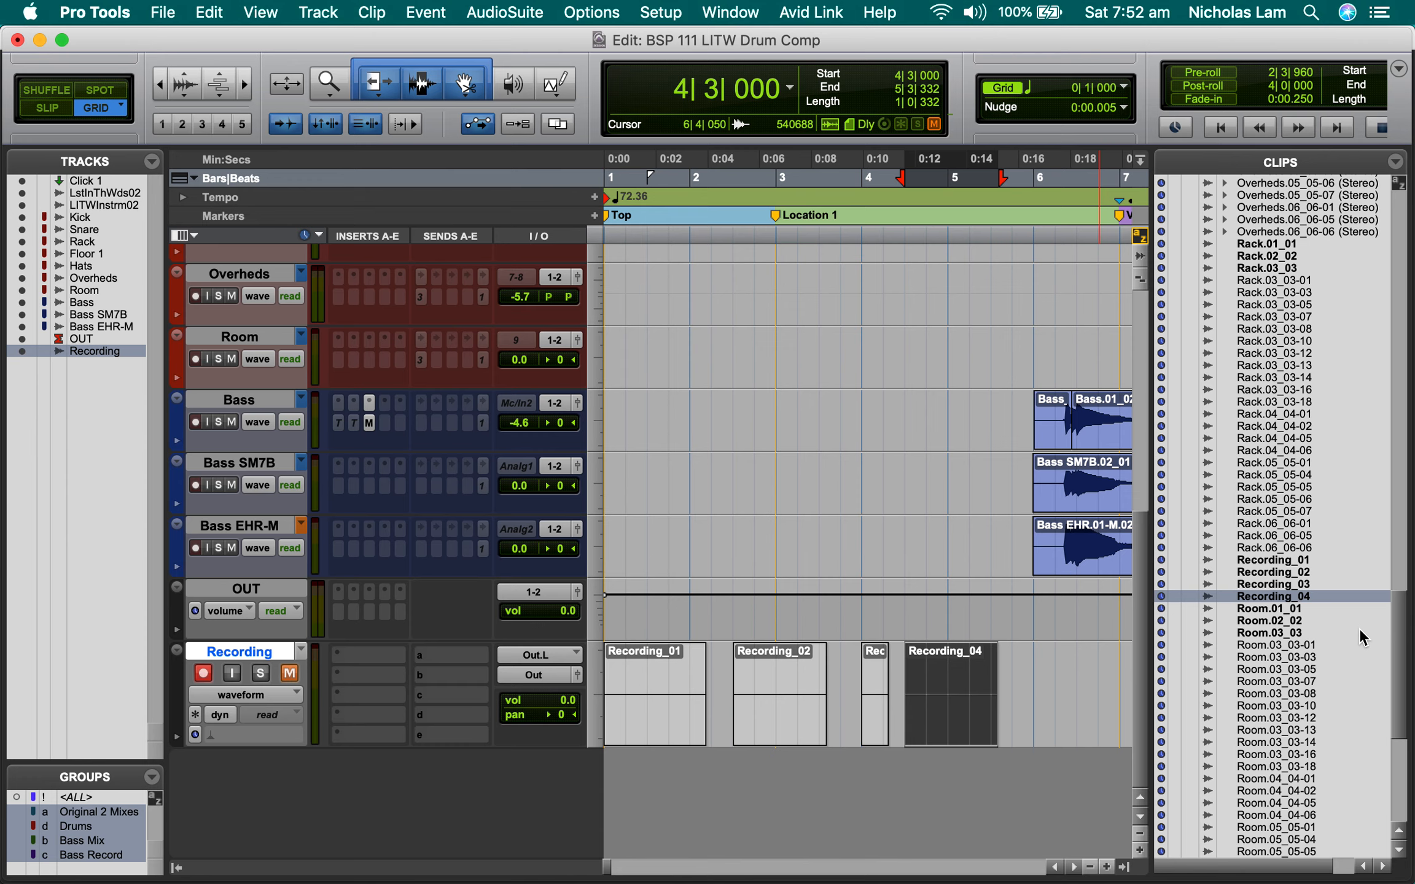